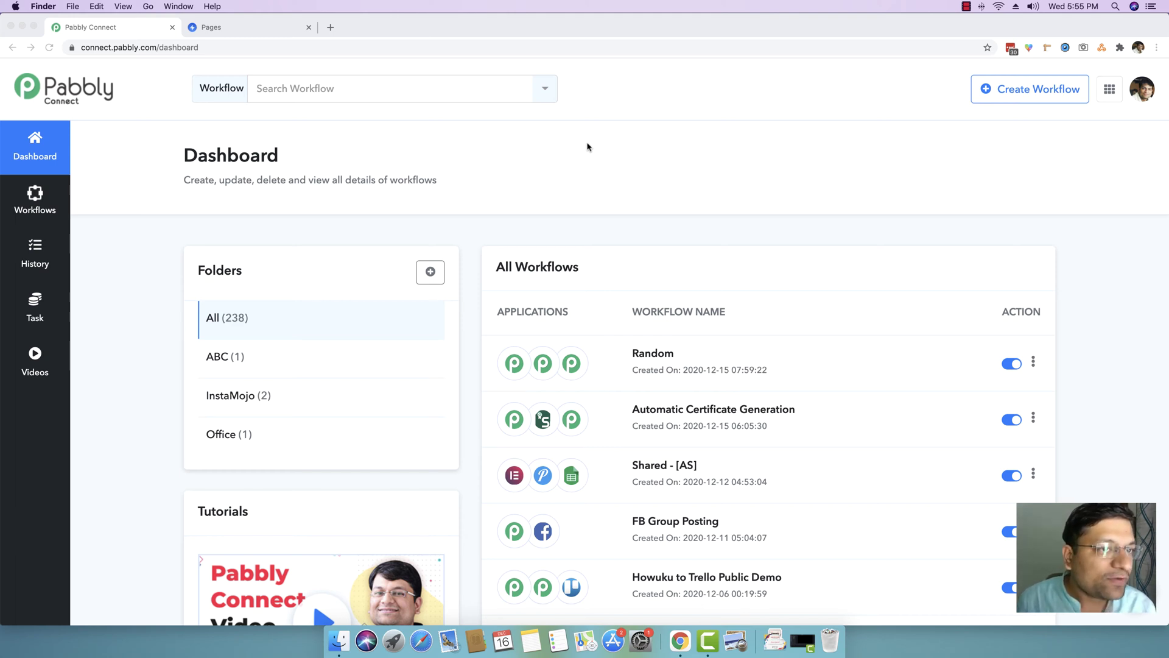
- Switch to the Swipe Pages dashboard tab
{"action": "left_click", "coordinate": [257, 32]}
- Load swipepages.com in a new browser tab
{"action": "left_click", "coordinate": [330, 27]}
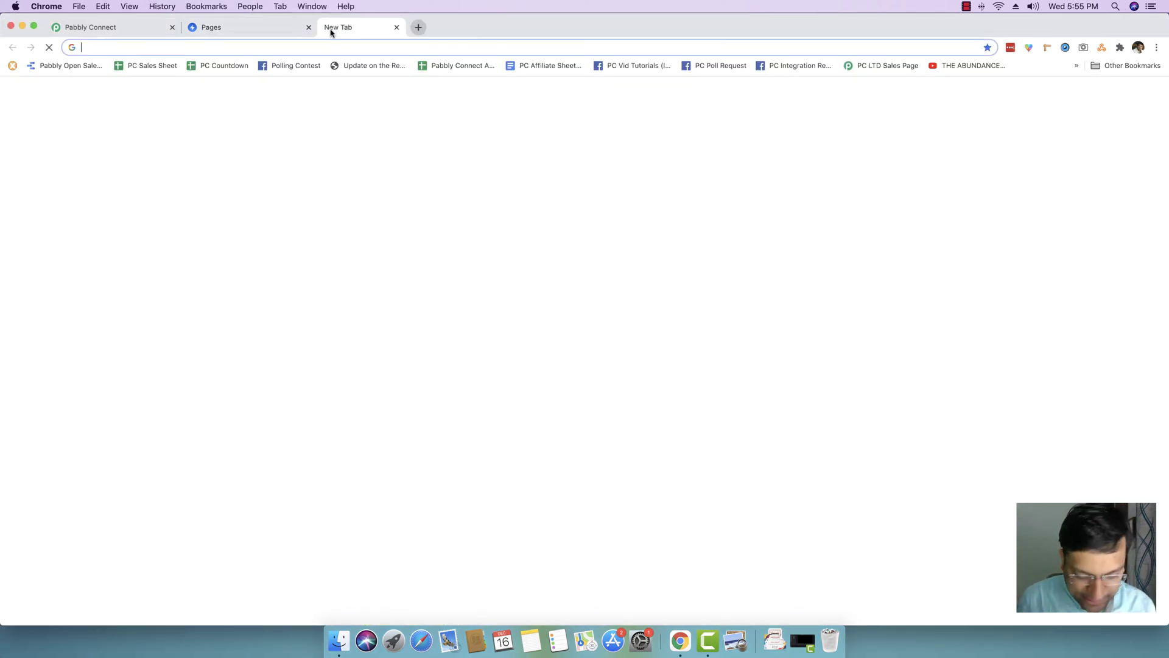
{"action": "type", "text": "swip"}
{"action": "key", "text": "Return"}
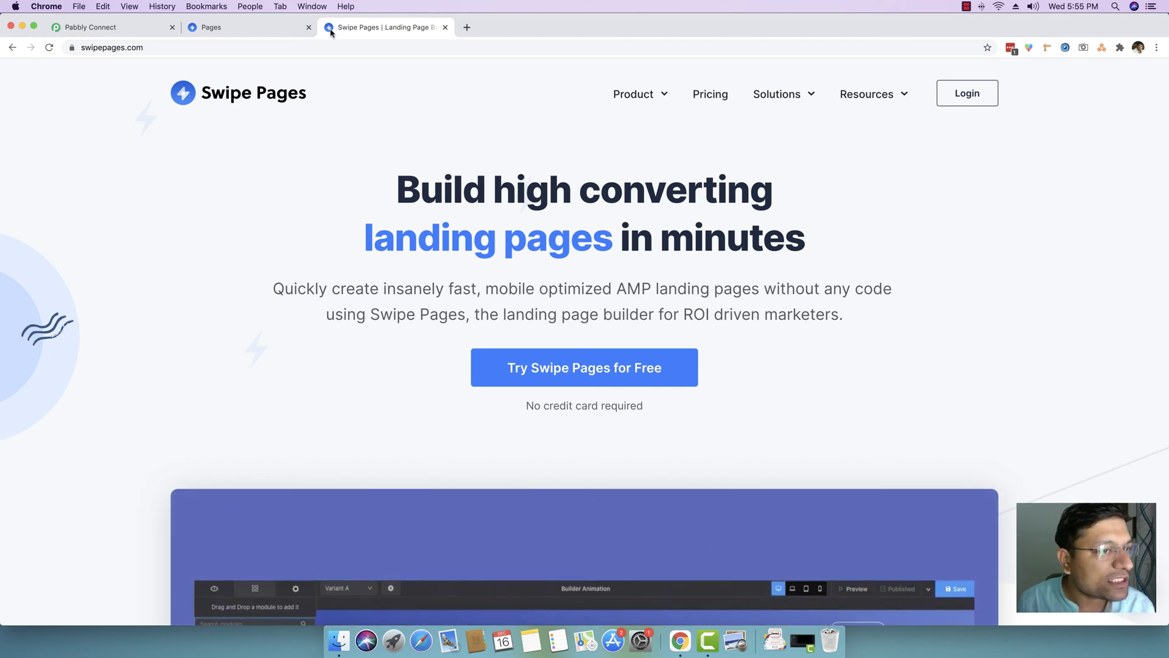
- Return to the Pabbly Connect dashboard and scroll through the workflow list
{"action": "left_click", "coordinate": [84, 31]}
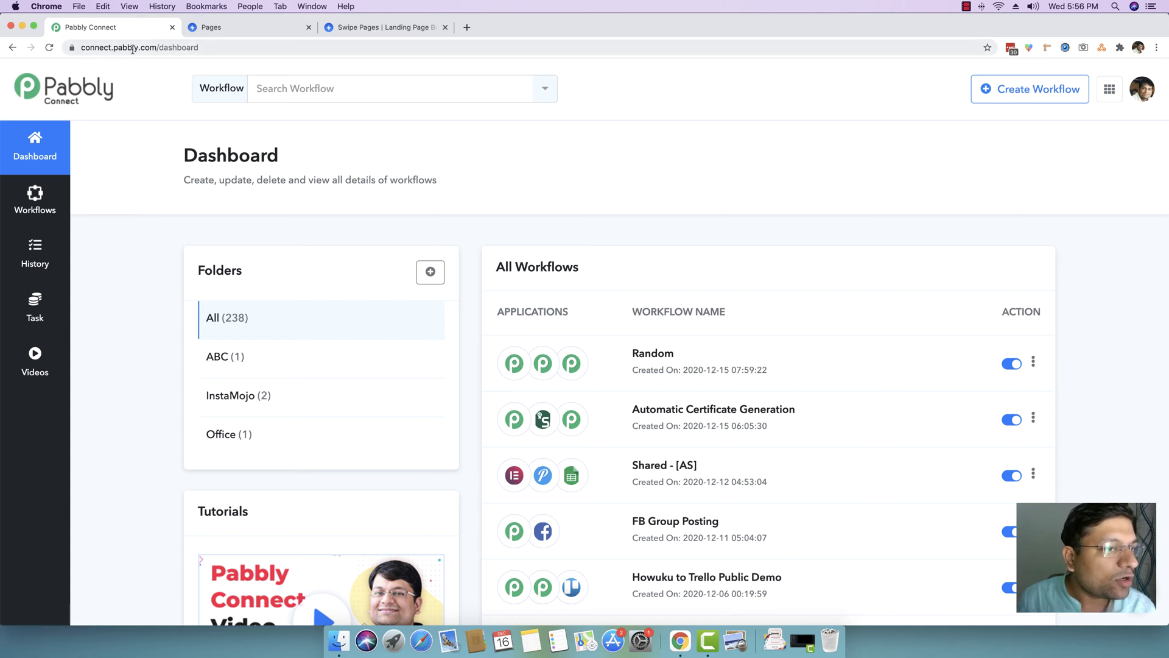
{"action": "scroll", "coordinate": [140, 125], "scroll_direction": "down", "scroll_amount": 1}
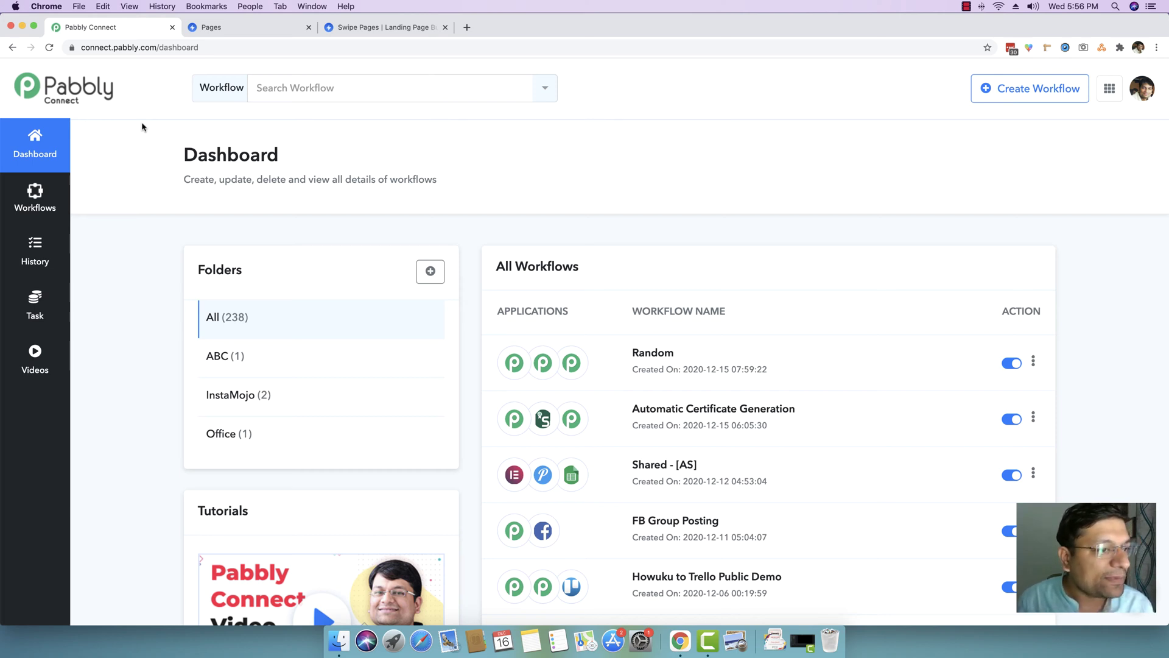
{"action": "scroll", "coordinate": [94, 131], "scroll_direction": "down", "scroll_amount": 1}
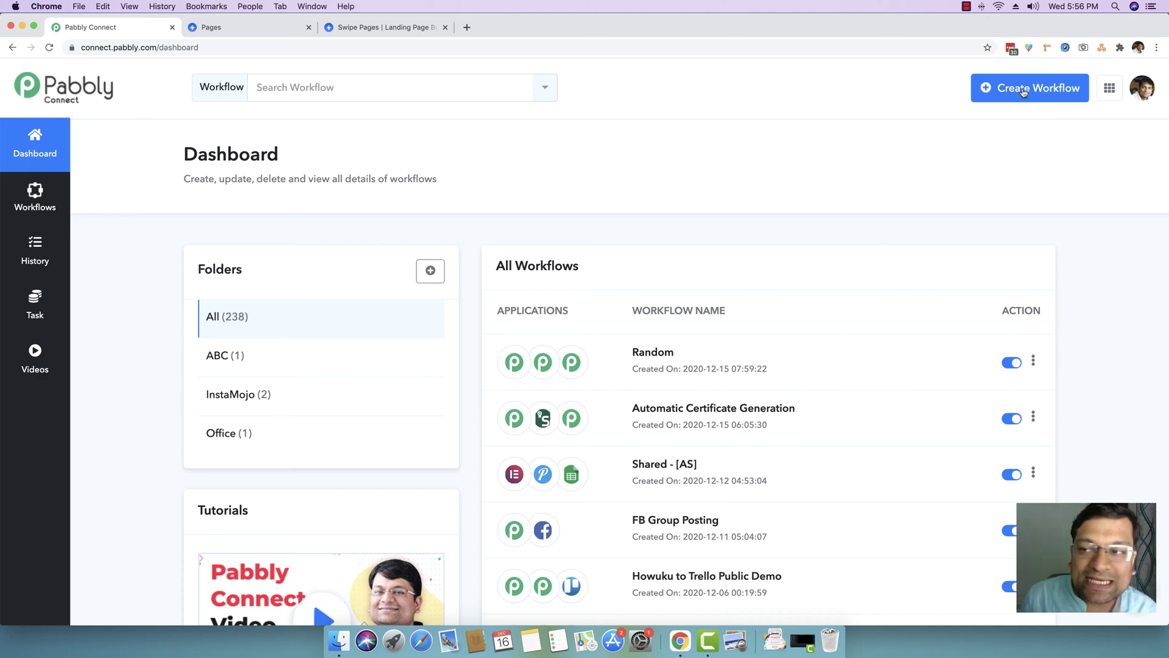
- Create a new Pabbly Connect workflow named 'SwipePages to PEM'
{"action": "left_click", "coordinate": [1020, 91]}
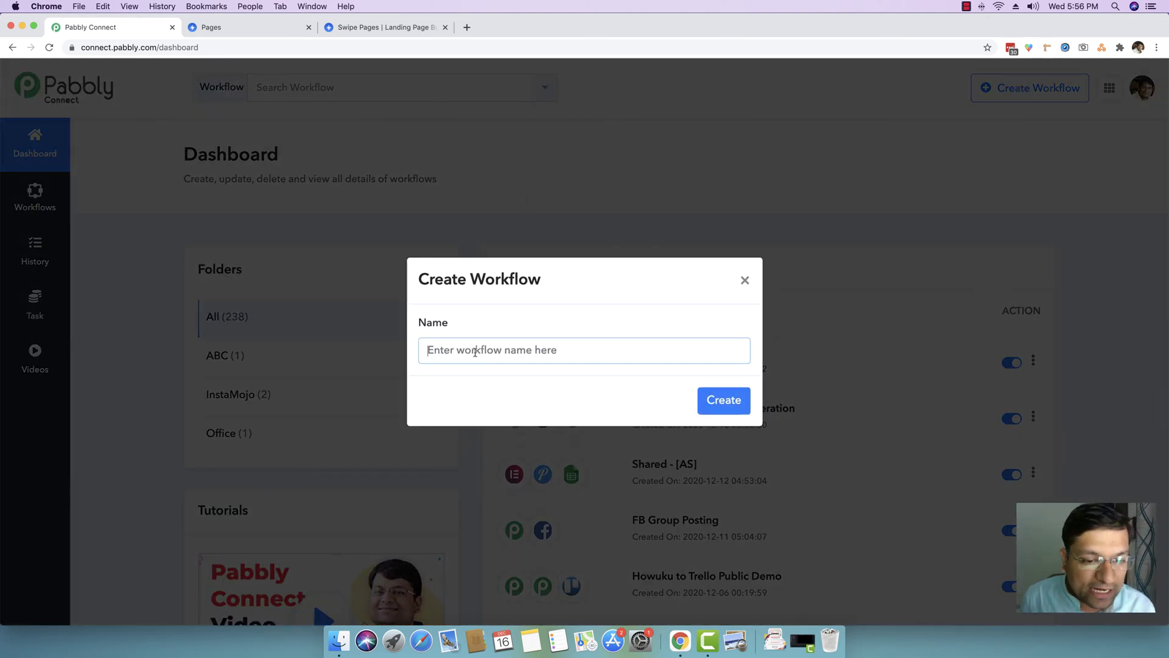
{"action": "type", "text": "S"}
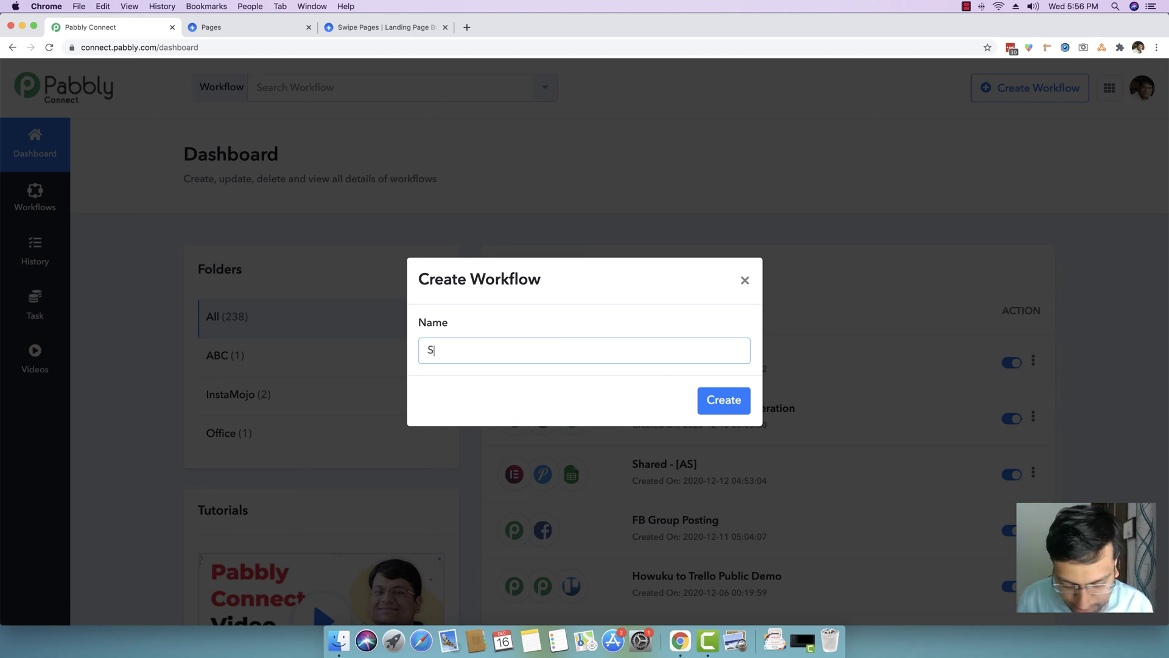
{"action": "type", "text": "wipePages"}
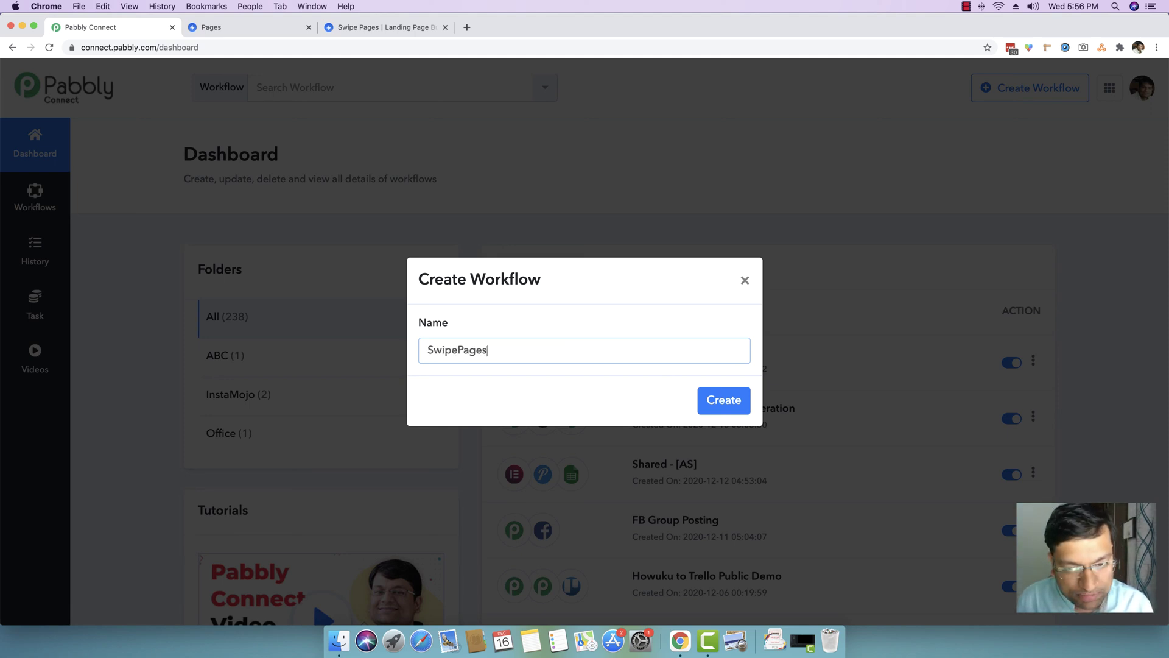
{"action": "type", "text": " to PEM"}
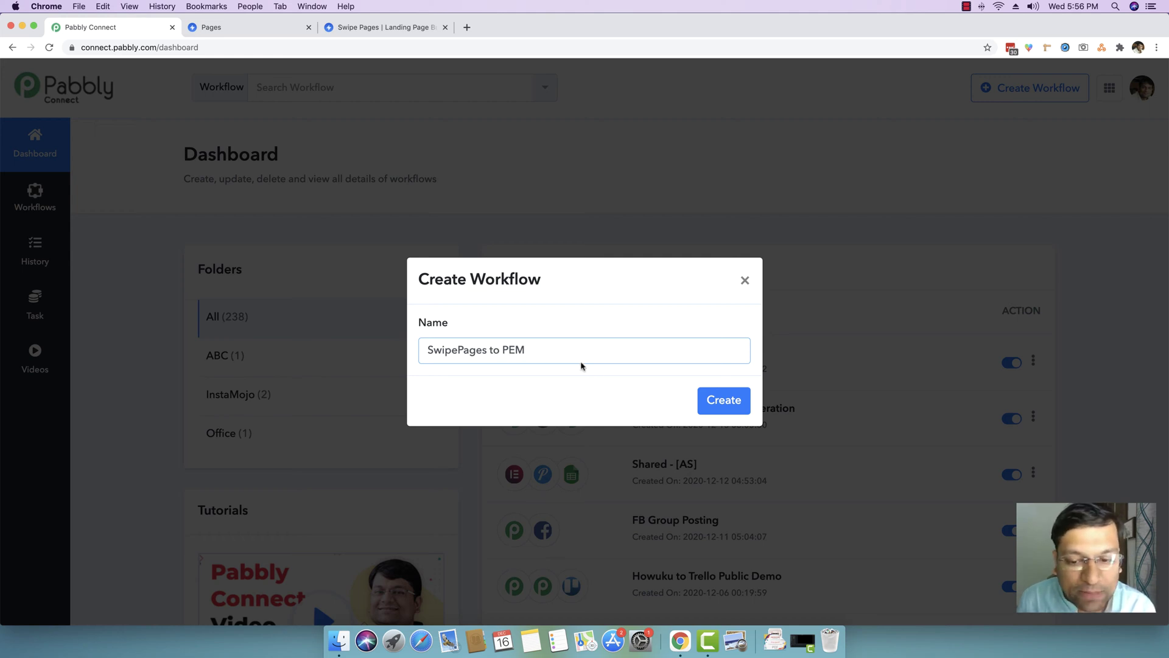
{"action": "left_click", "coordinate": [739, 404]}
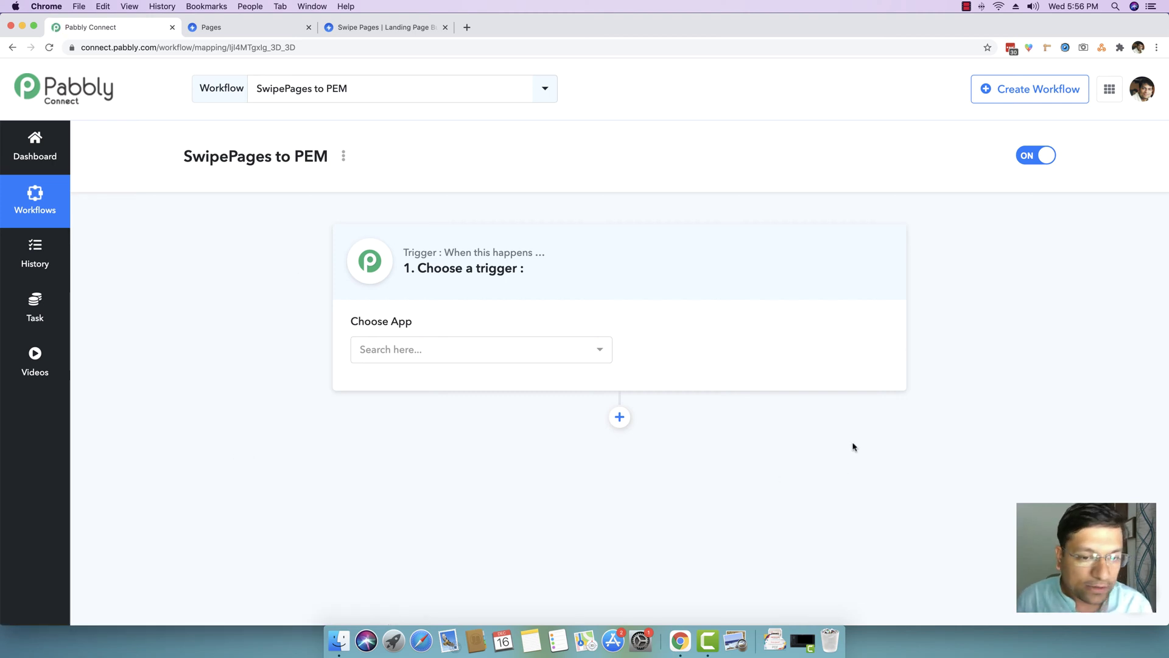
- Set the trigger app to Swipe Pages with the New Form Submission event
{"action": "left_click", "coordinate": [519, 349]}
{"action": "type", "text": "swipe"}
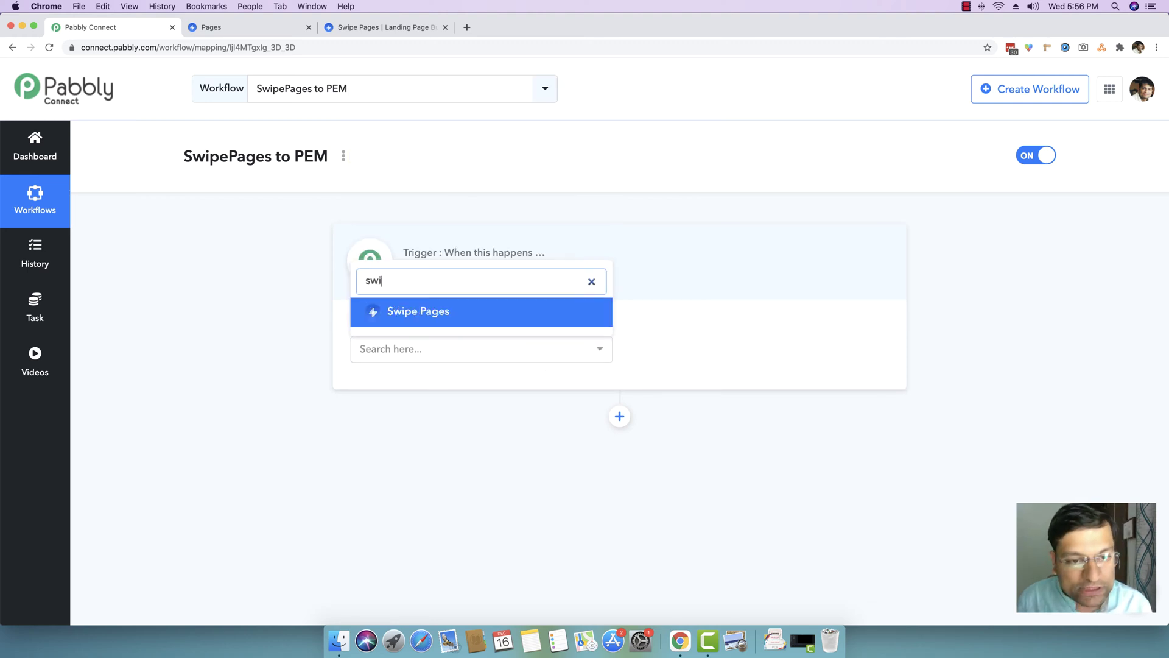
{"action": "left_click", "coordinate": [426, 315]}
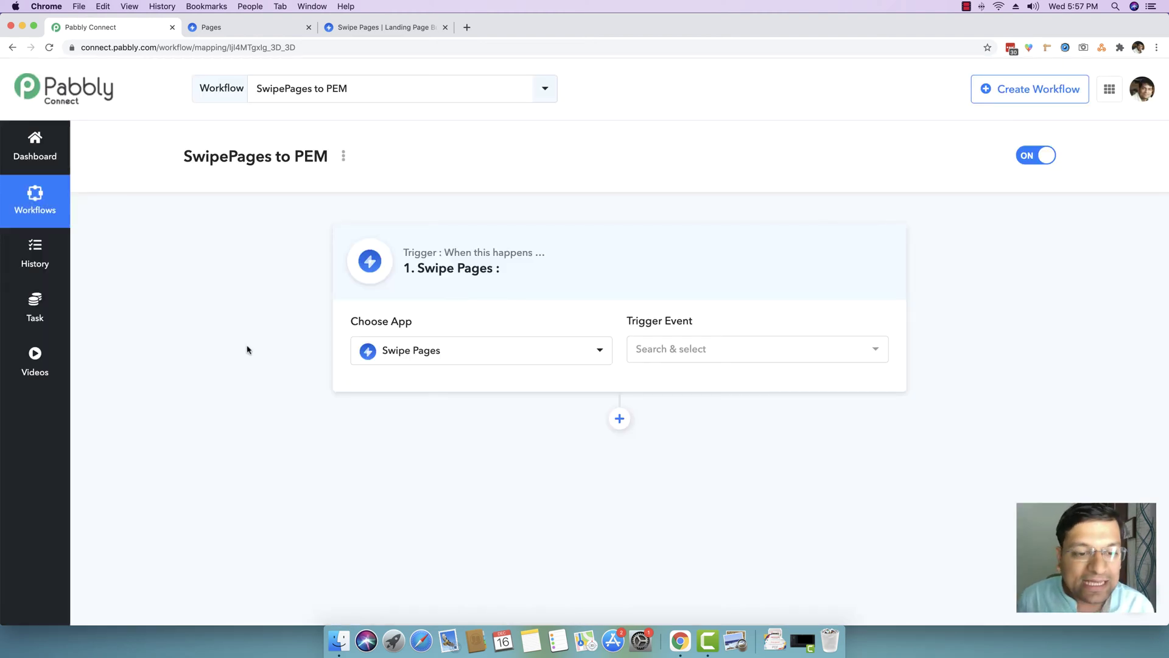
{"action": "left_click", "coordinate": [741, 347]}
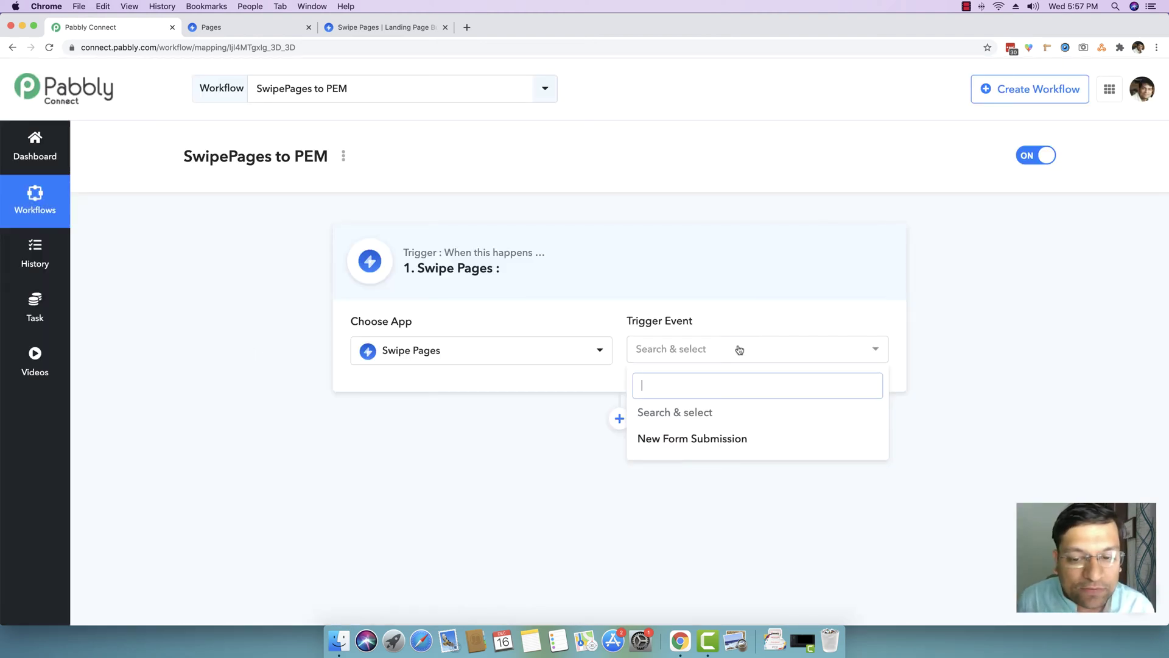
{"action": "left_click", "coordinate": [705, 442]}
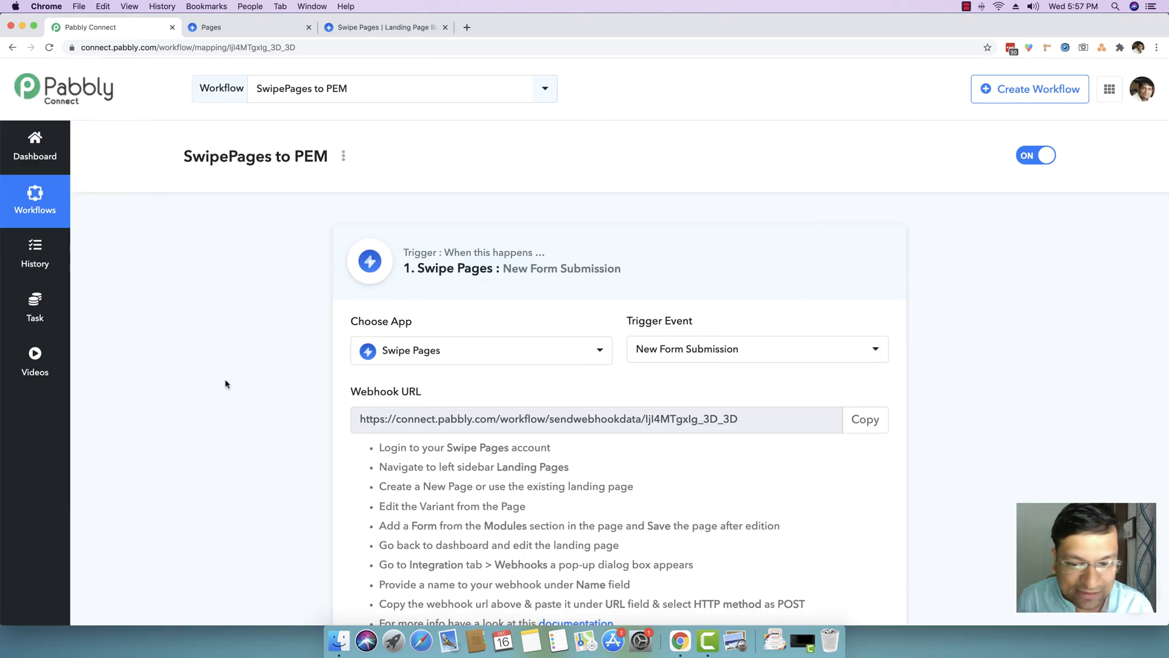
- Copy the trigger's webhook URL and switch back to the Swipe Pages website tab
{"action": "scroll", "coordinate": [226, 384], "scroll_direction": "down", "scroll_amount": 1}
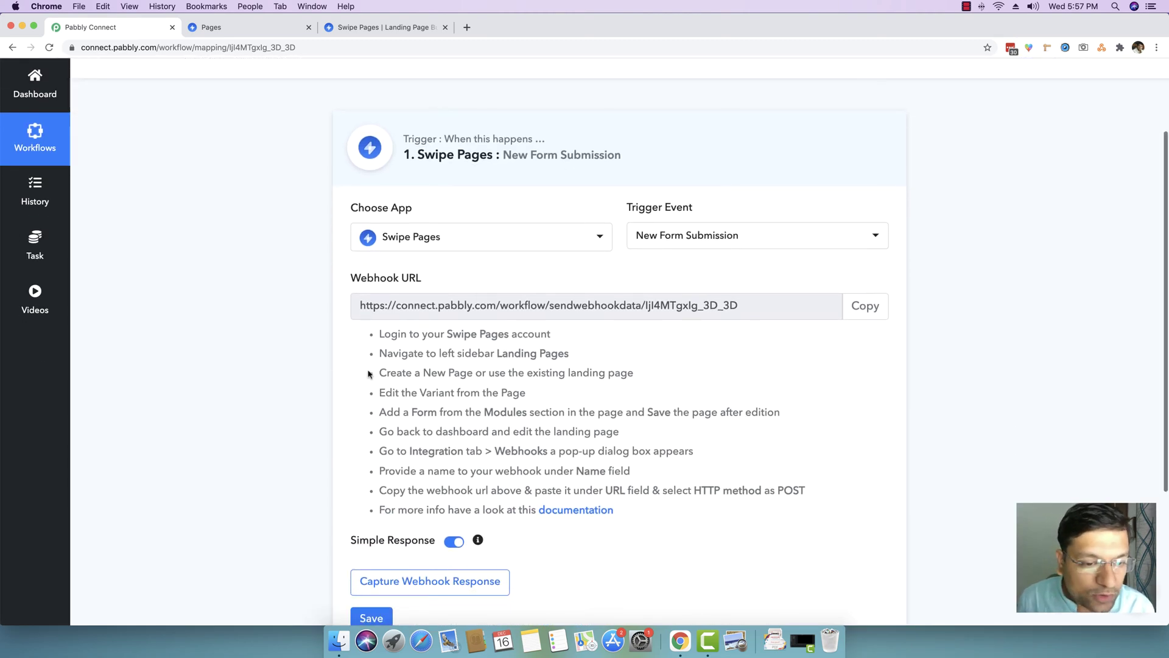
{"action": "left_click_drag", "start_coordinate": [379, 334], "coordinate": [488, 451]}
{"action": "left_click", "coordinate": [489, 454]}
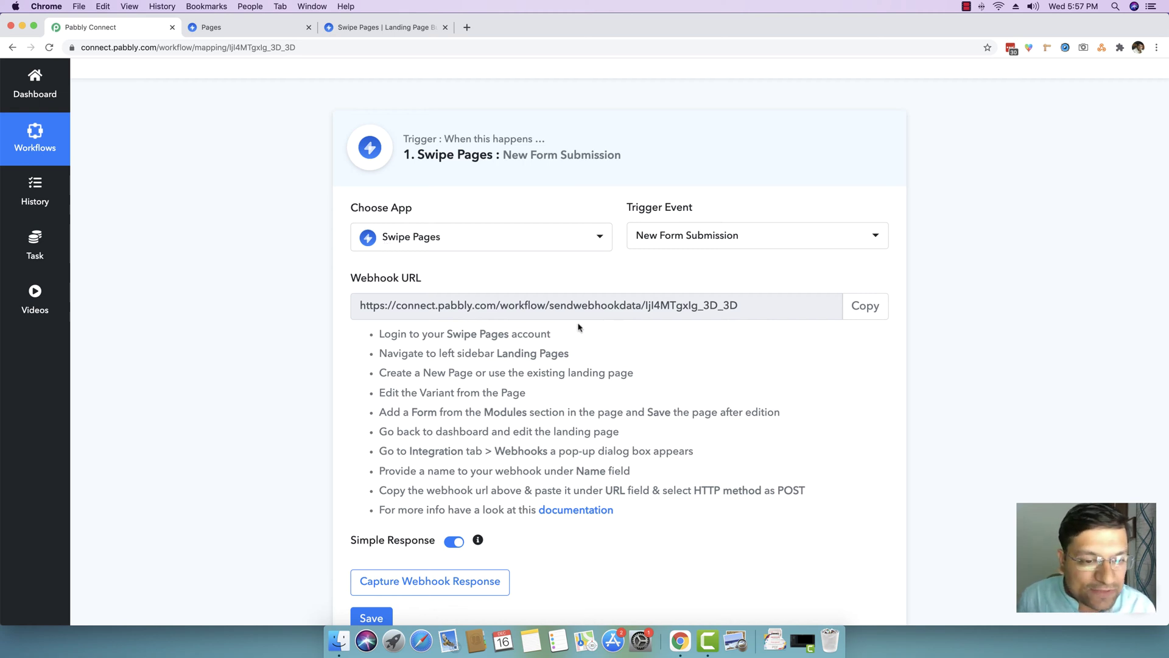
{"action": "left_click", "coordinate": [865, 308]}
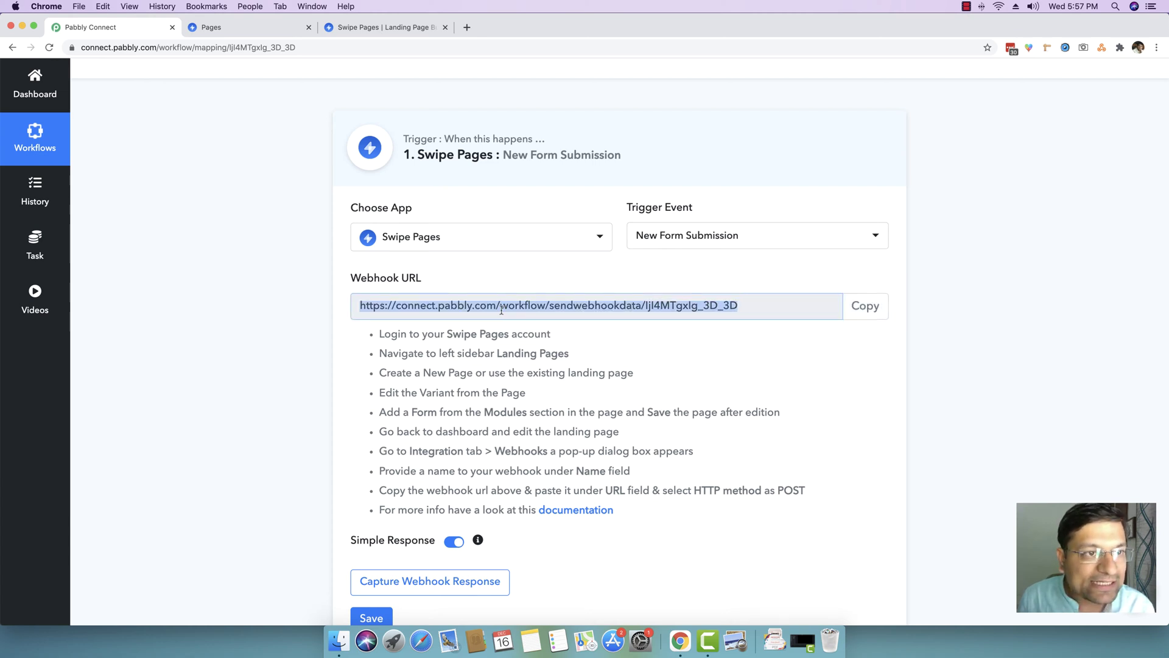
{"action": "left_click", "coordinate": [361, 28]}
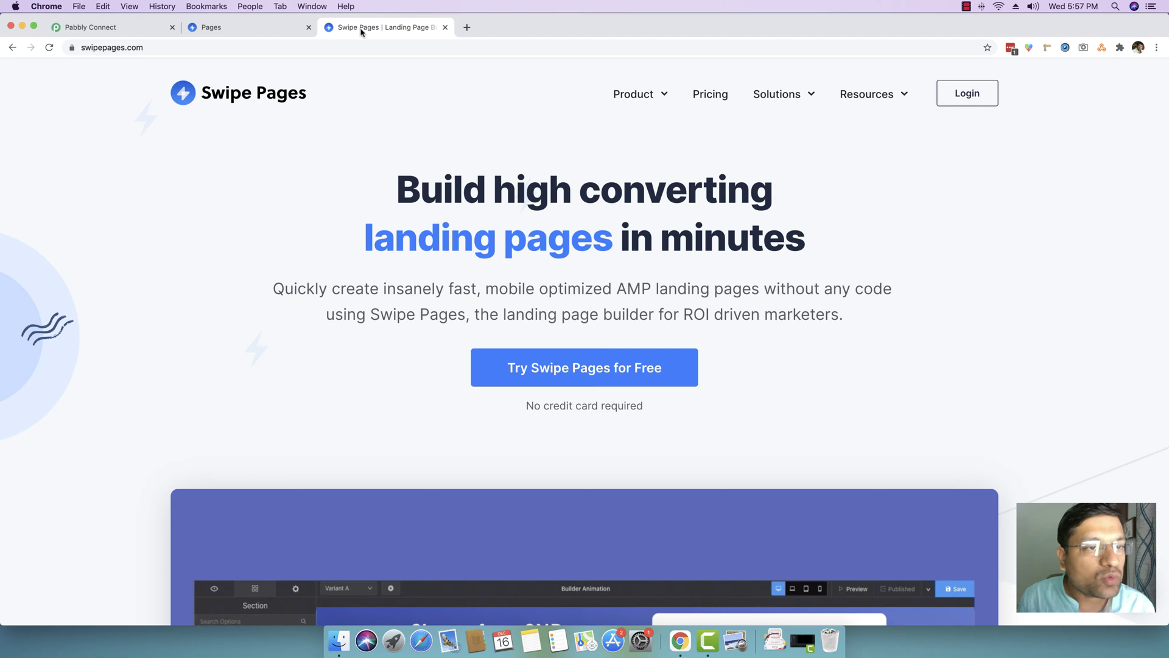
- Create a new AMP landing page named 'Pabbly Demo' in Swipe Pages
{"action": "left_click", "coordinate": [222, 28]}
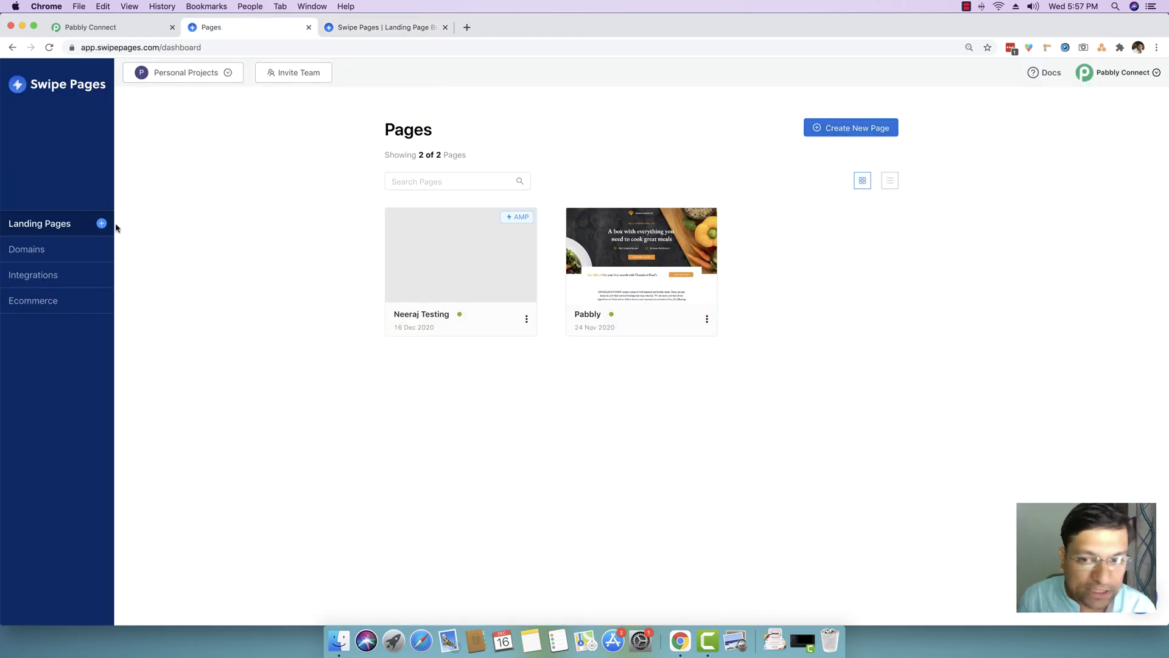
{"action": "left_click", "coordinate": [845, 134]}
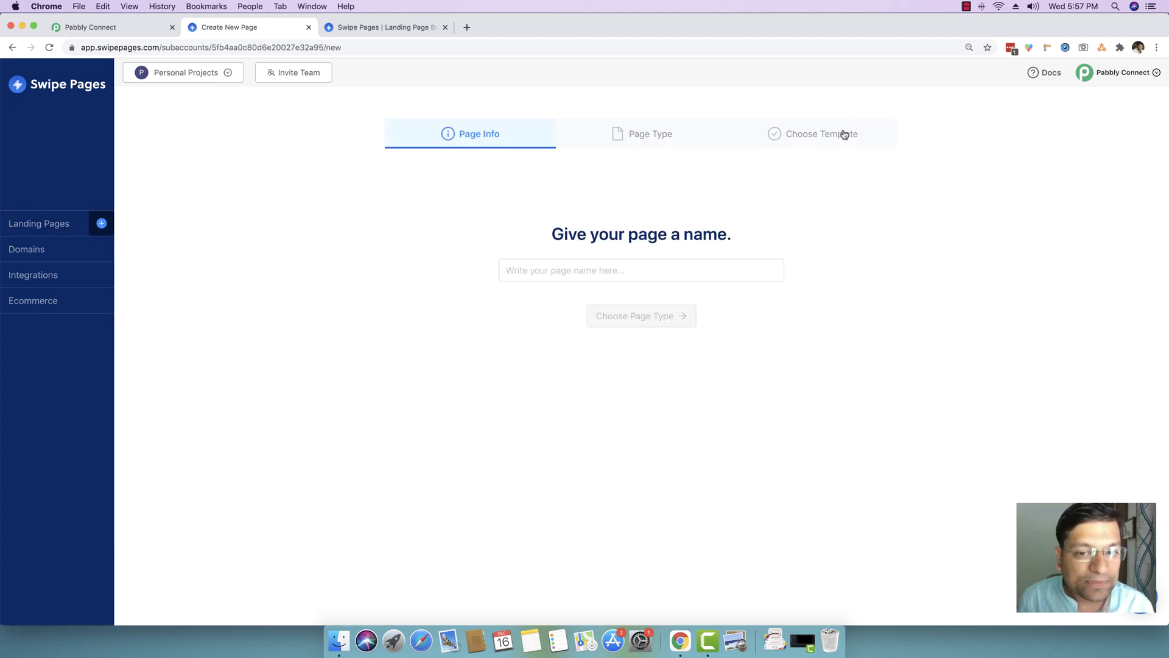
{"action": "left_click", "coordinate": [550, 271]}
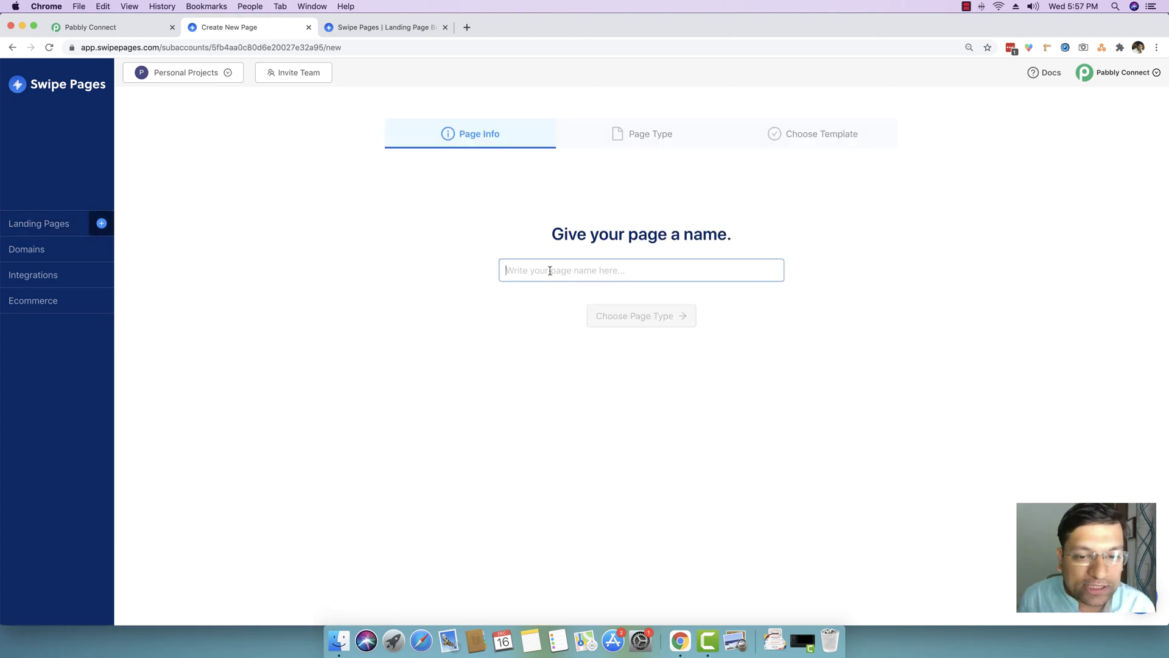
{"action": "type", "text": "Pabbly Demo"}
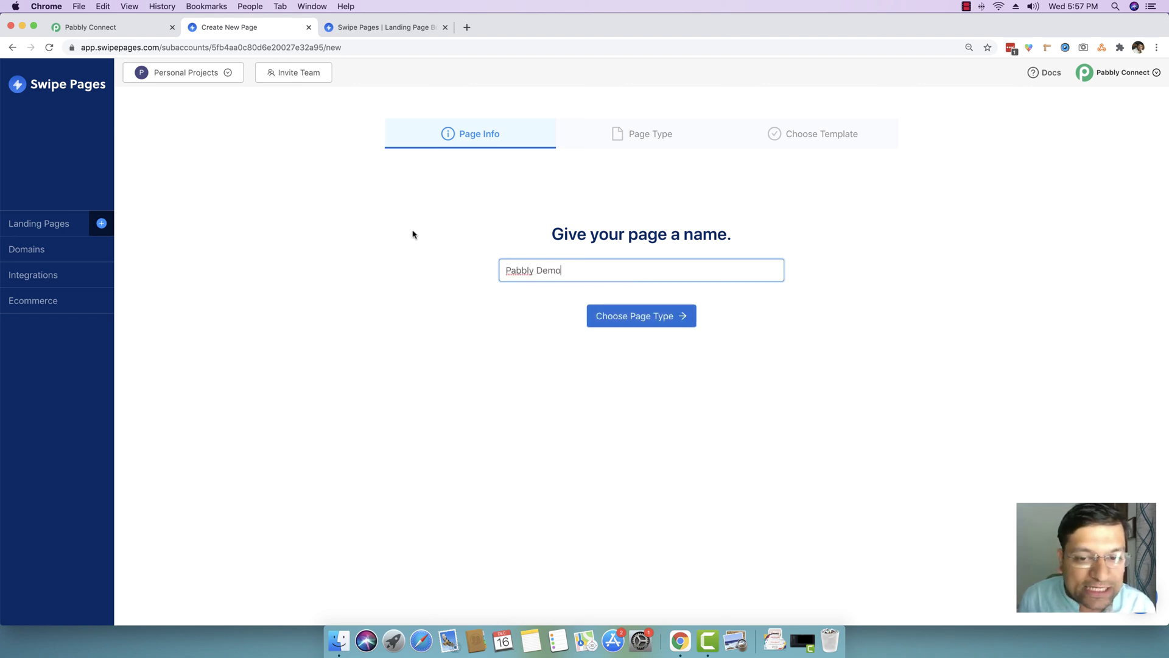
{"action": "left_click", "coordinate": [625, 317]}
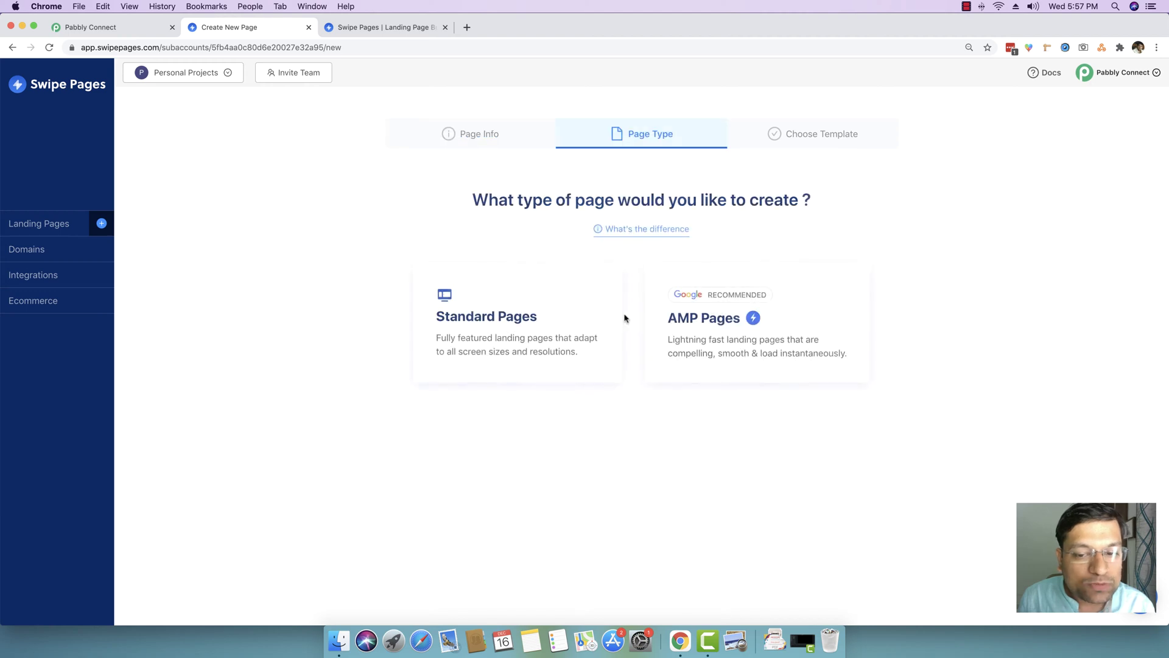
{"action": "left_click", "coordinate": [704, 322]}
- Use the 'Start A Business In Just 1 Hour' webinar template for the page
{"action": "scroll", "coordinate": [1045, 338], "scroll_direction": "down", "scroll_amount": 5}
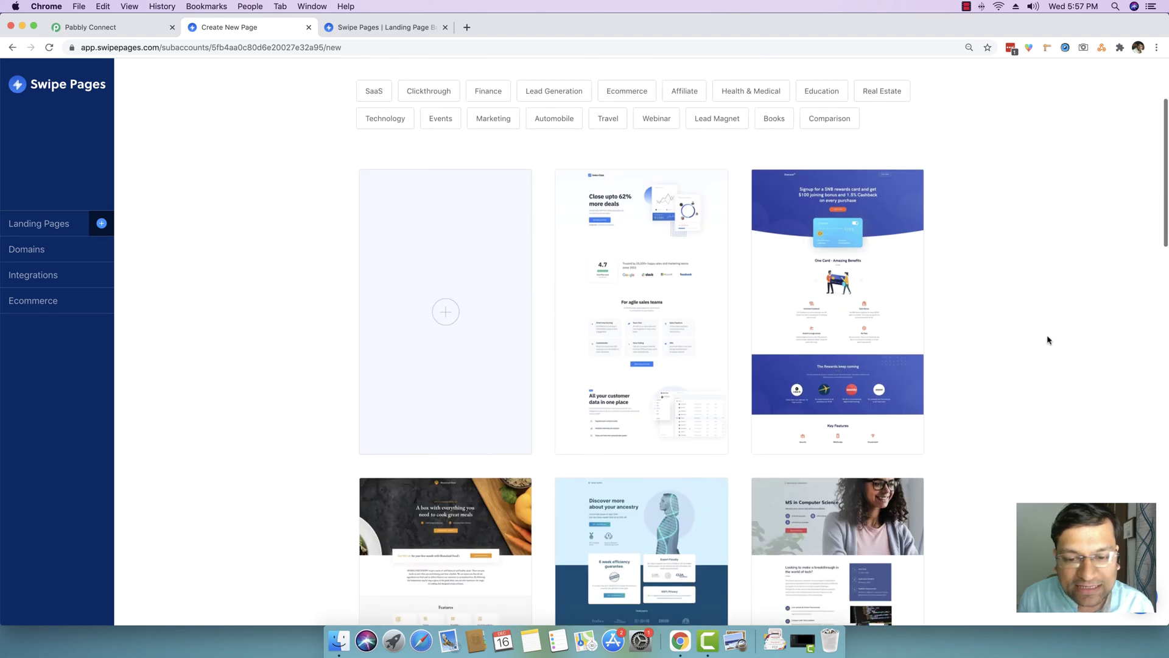
{"action": "scroll", "coordinate": [1035, 340], "scroll_direction": "down", "scroll_amount": 5}
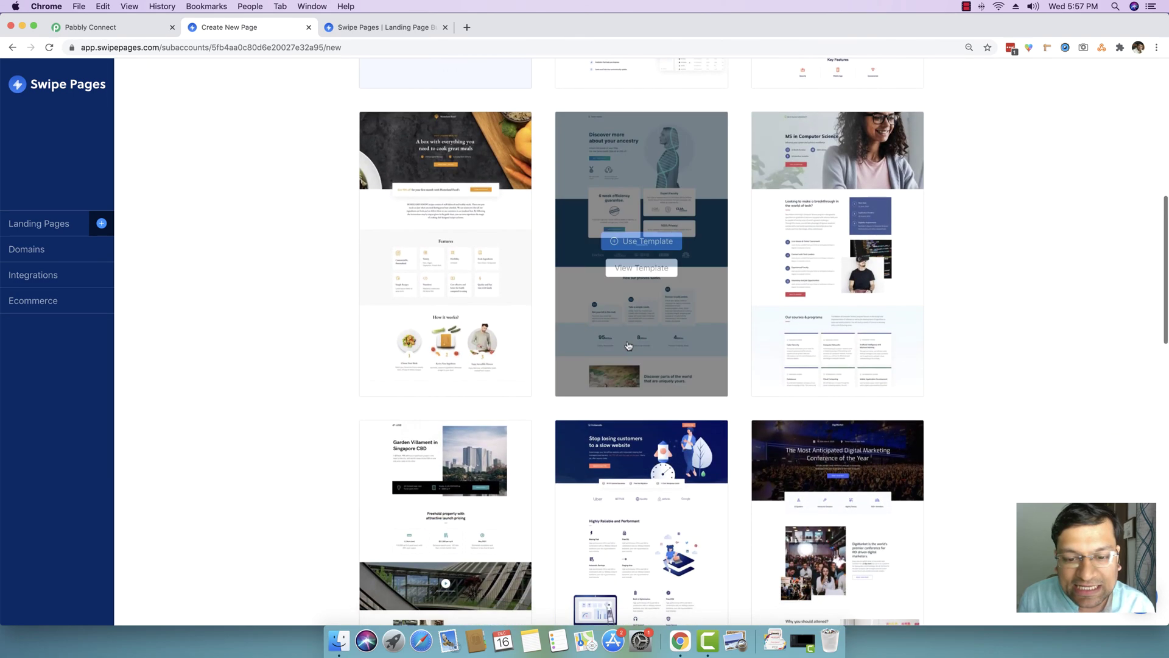
{"action": "scroll", "coordinate": [942, 361], "scroll_direction": "down", "scroll_amount": 7}
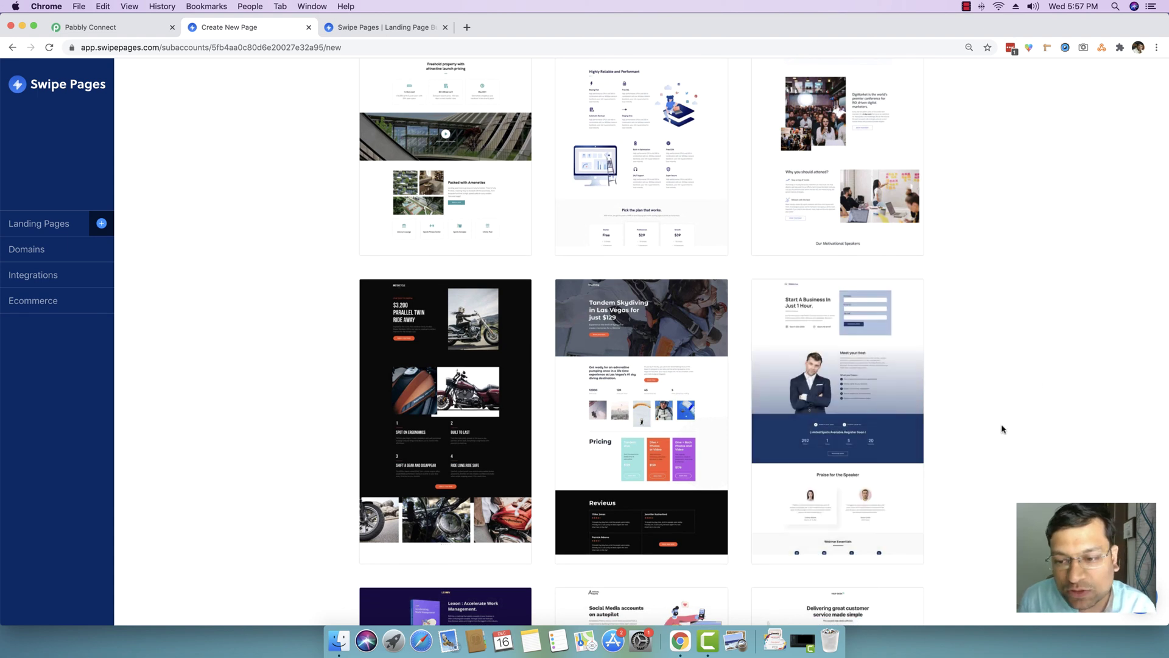
{"action": "mouse_move", "coordinate": [890, 352]}
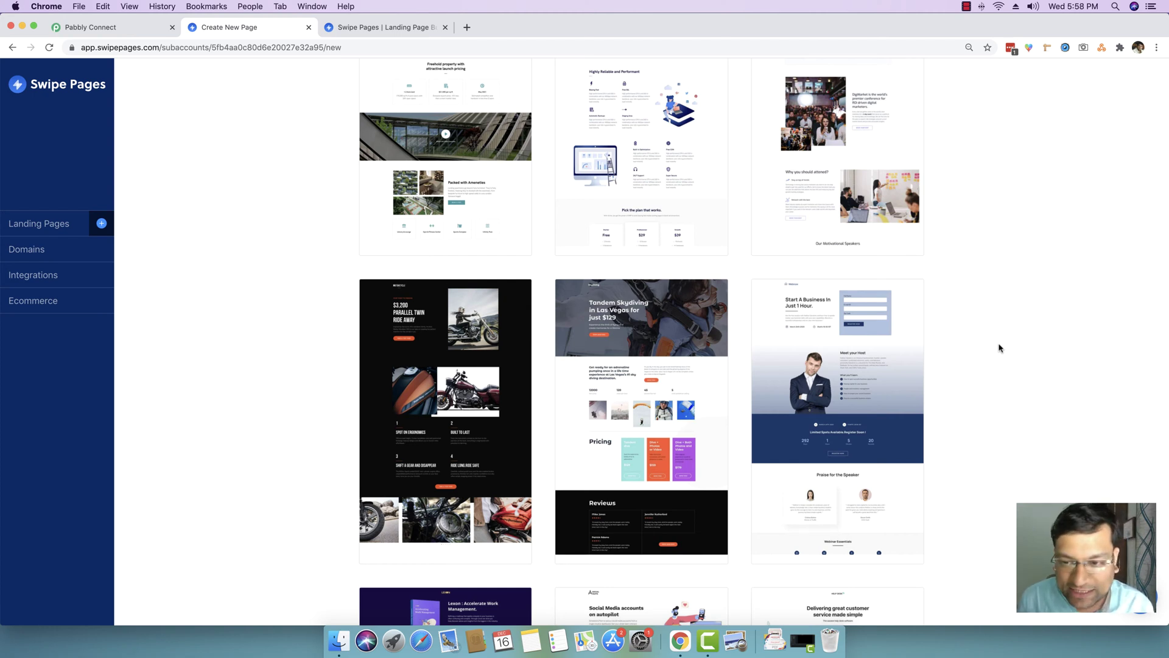
{"action": "mouse_move", "coordinate": [831, 321]}
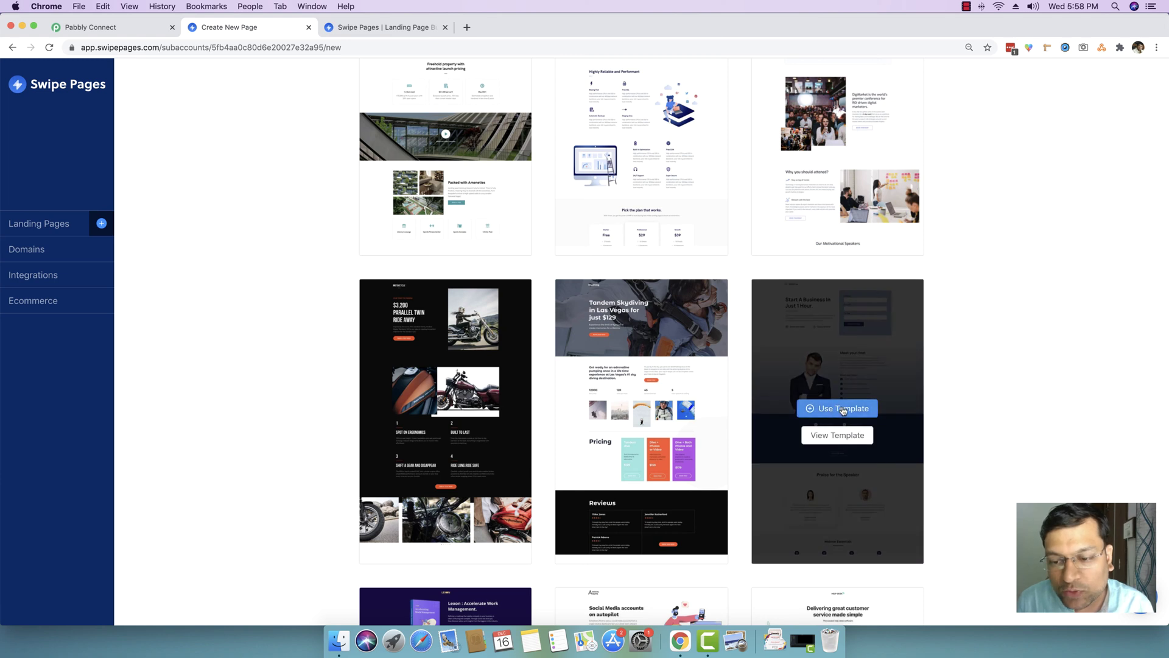
{"action": "left_click", "coordinate": [842, 411]}
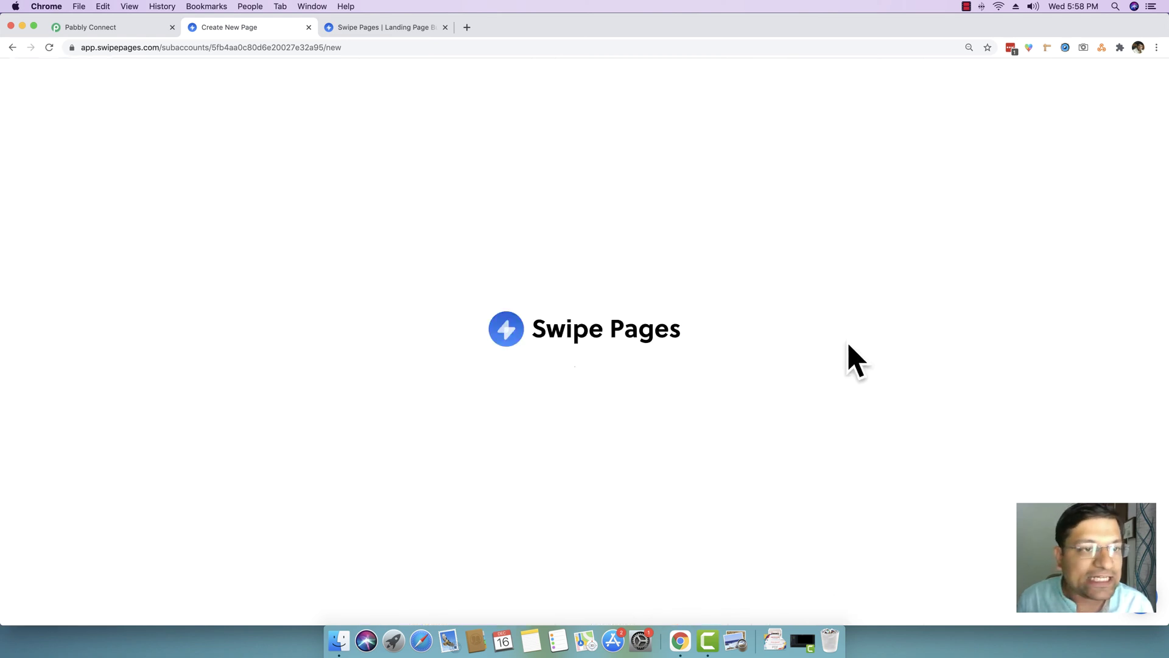
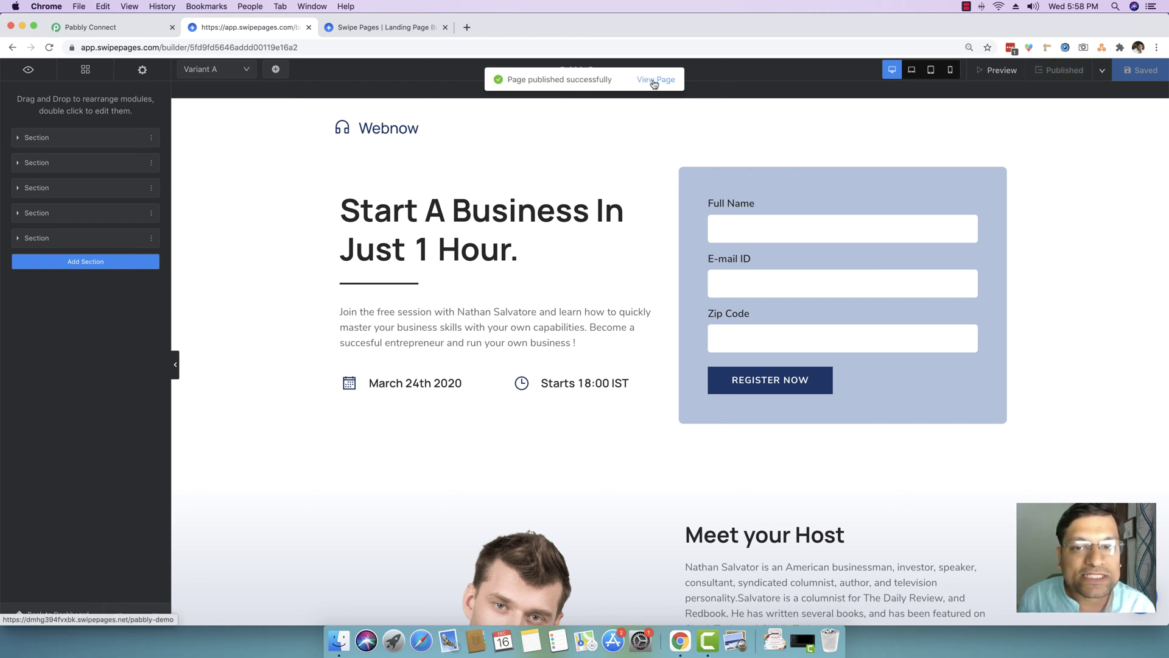
- View the published Pabbly Demo page live in a new tab, then return to its editor
{"action": "left_click", "coordinate": [654, 82]}
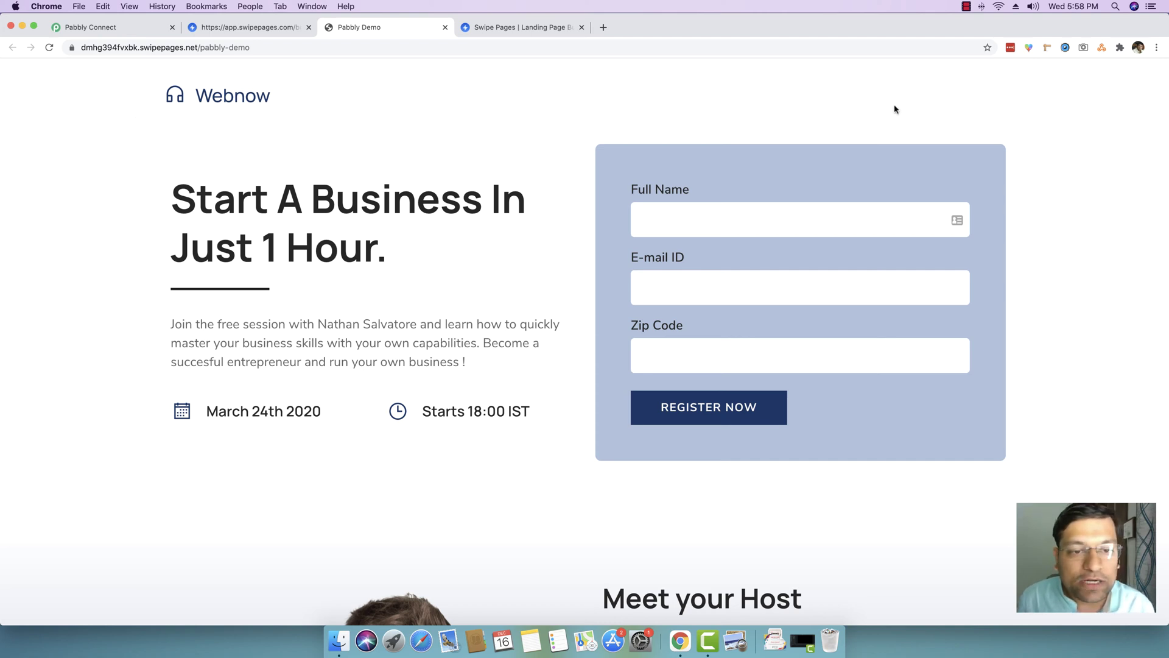
{"action": "left_click", "coordinate": [259, 30]}
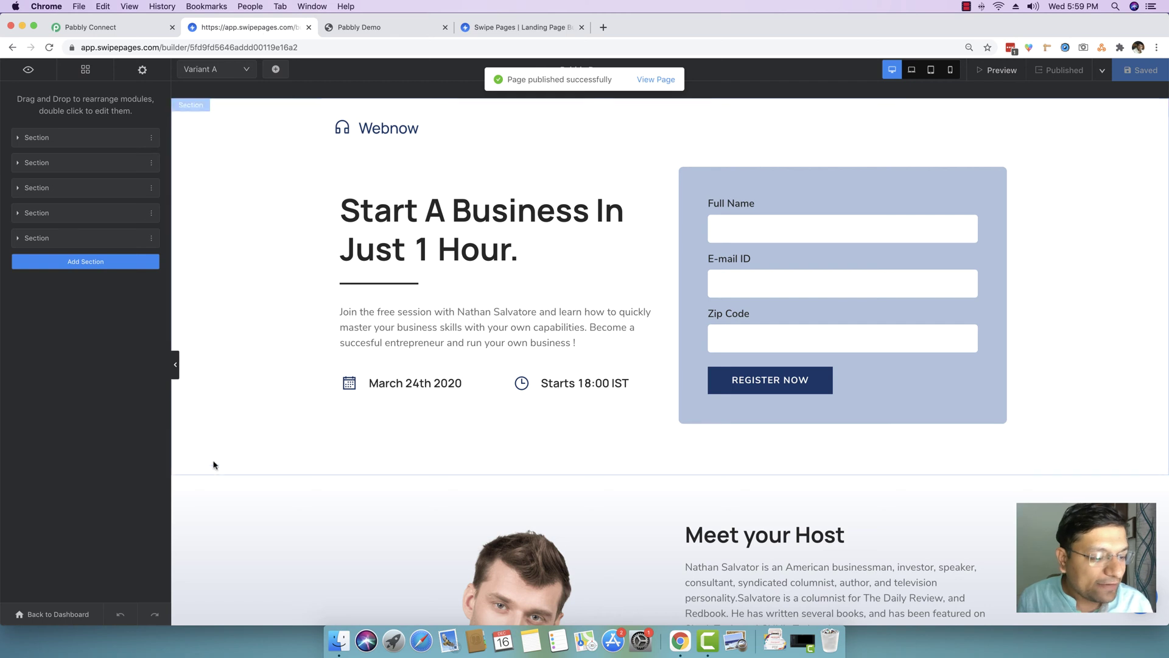
{"action": "left_click", "coordinate": [43, 620]}
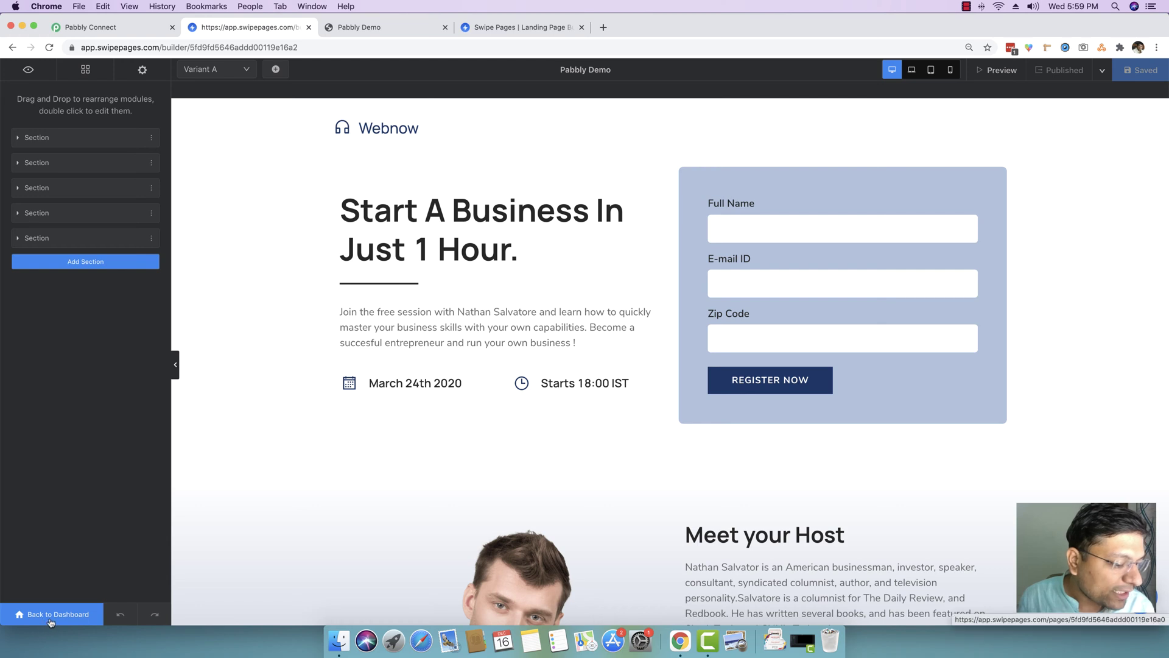
- Go from the editor to the Pabbly Demo page's Integrations tab and scroll down to Webhooks
{"action": "left_click", "coordinate": [50, 621]}
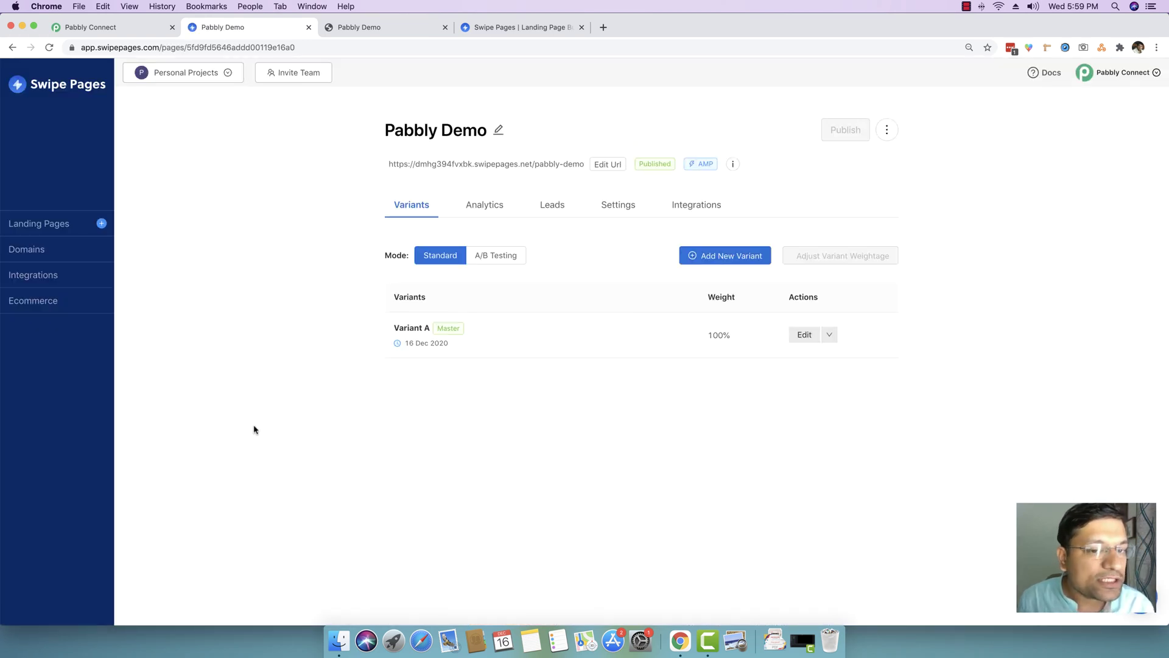
{"action": "left_click", "coordinate": [18, 226]}
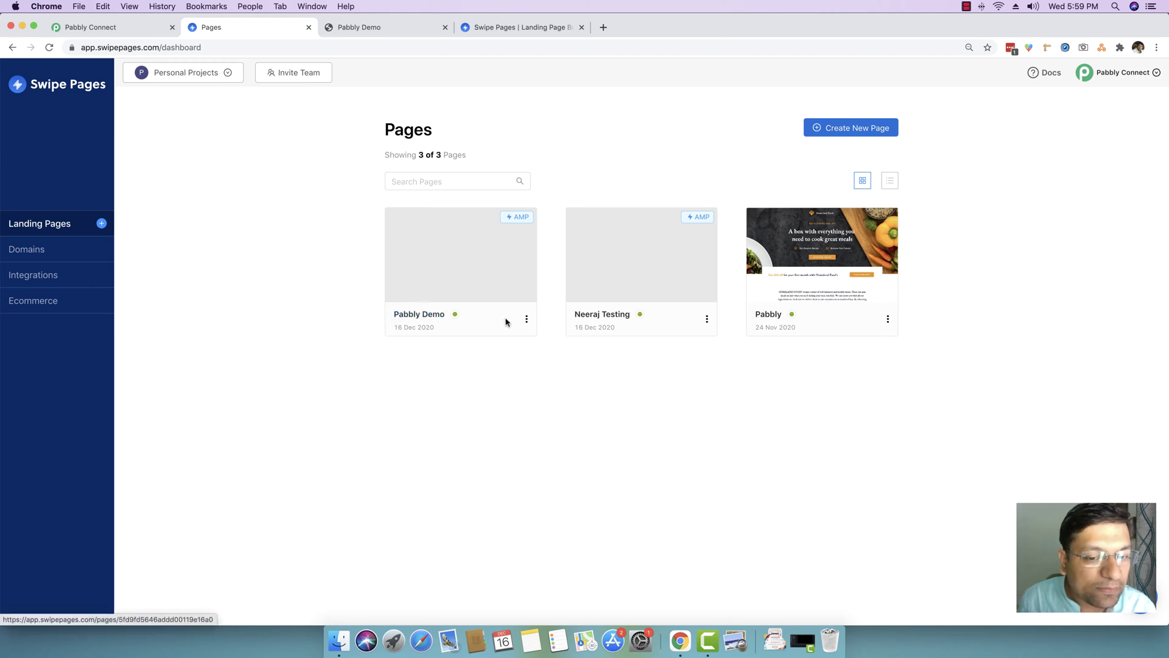
{"action": "left_click", "coordinate": [527, 320]}
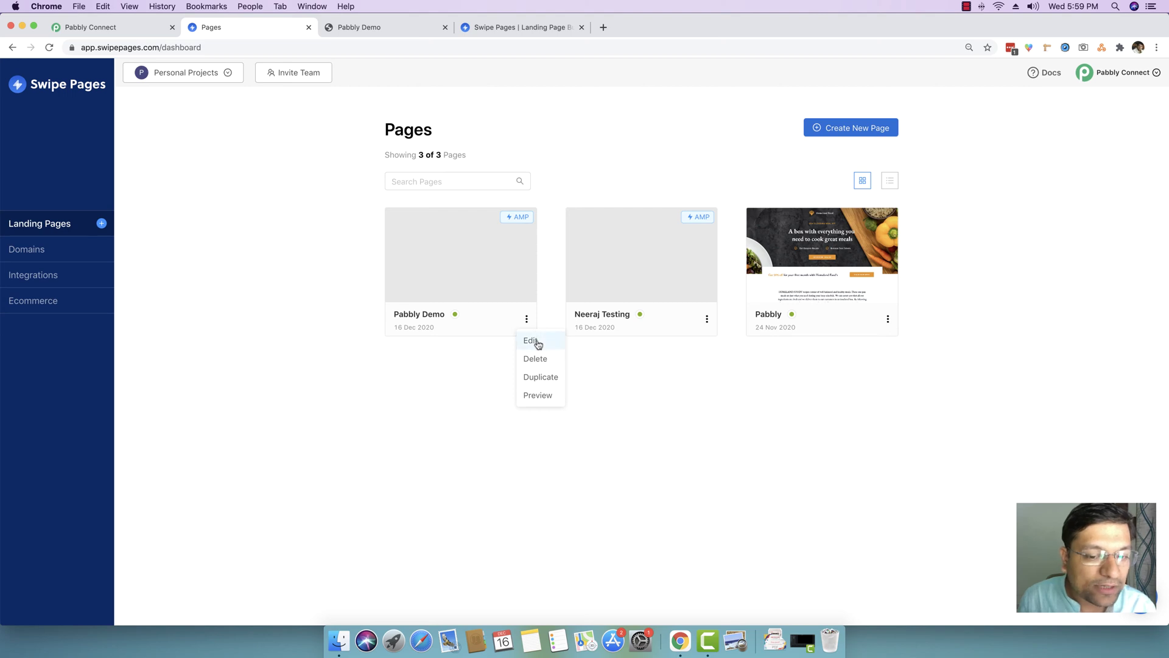
{"action": "left_click", "coordinate": [539, 344]}
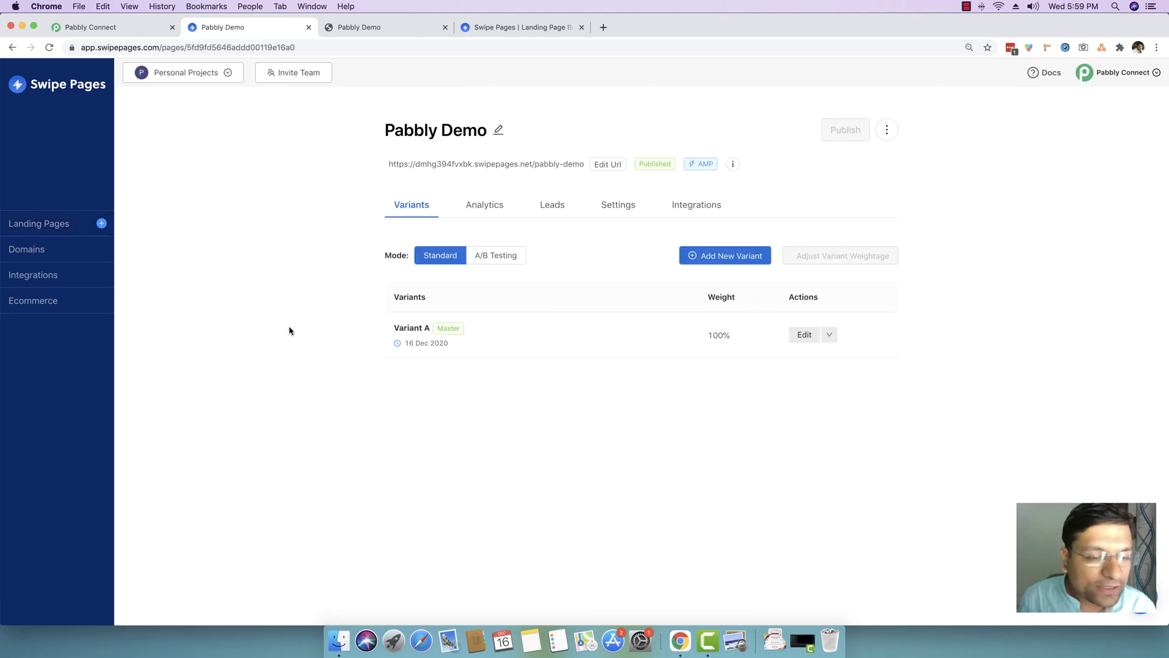
{"action": "left_click", "coordinate": [692, 207]}
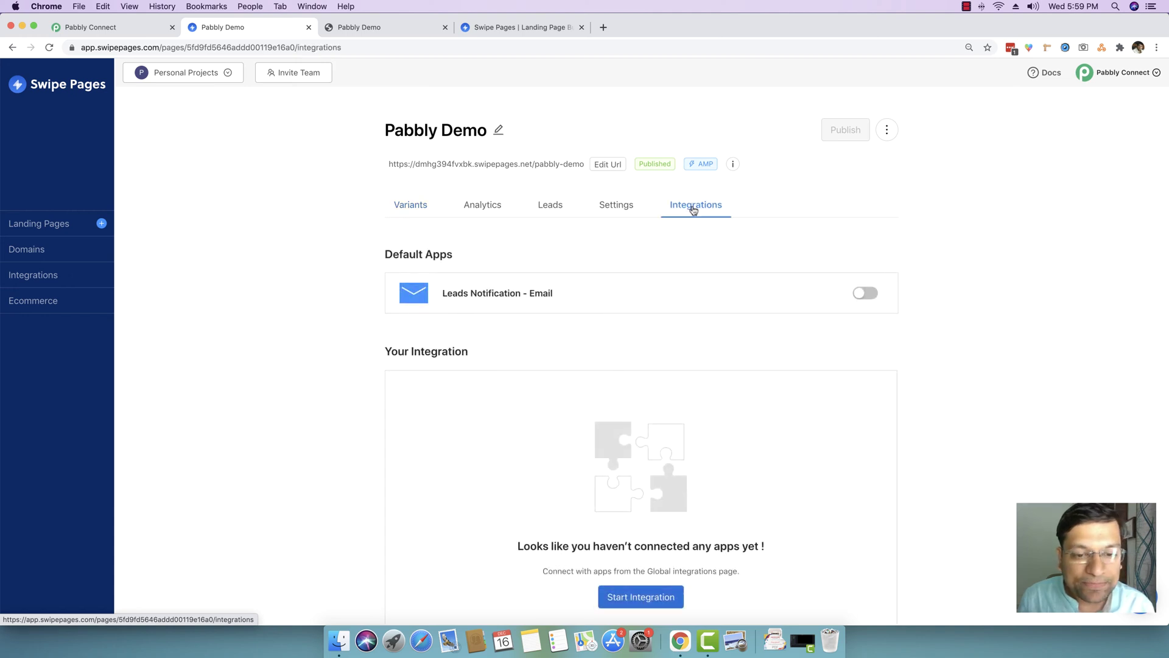
{"action": "scroll", "coordinate": [770, 283], "scroll_direction": "down", "scroll_amount": 5}
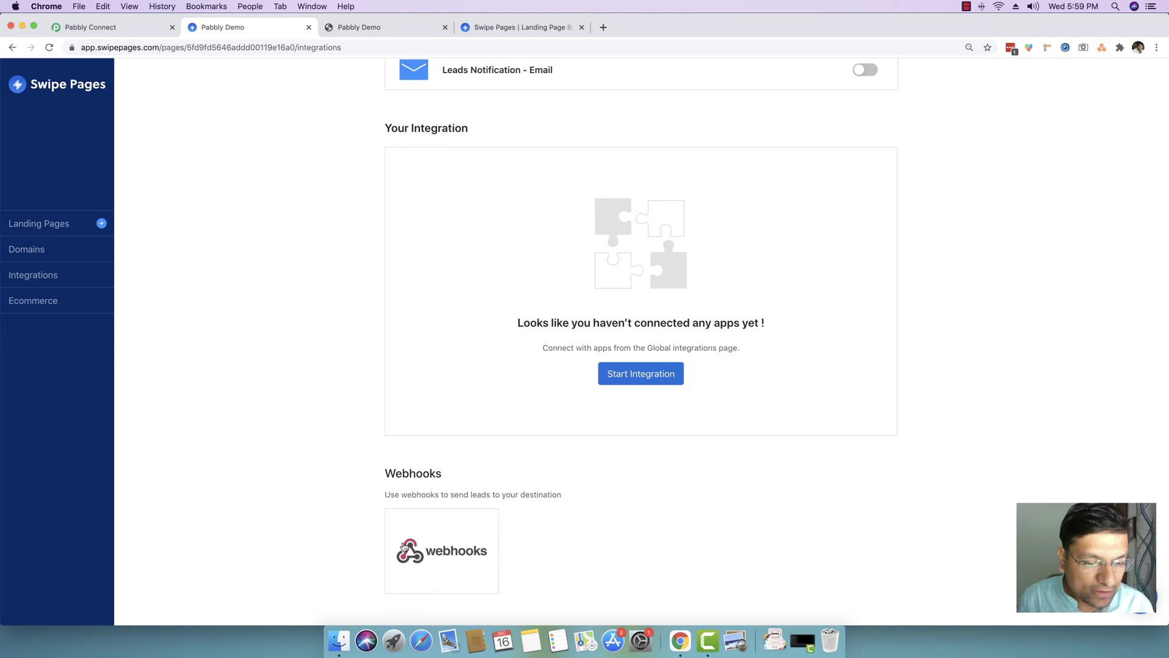
- Start a new webhook integration named 'Pabbly Demo'
{"action": "left_click", "coordinate": [444, 554]}
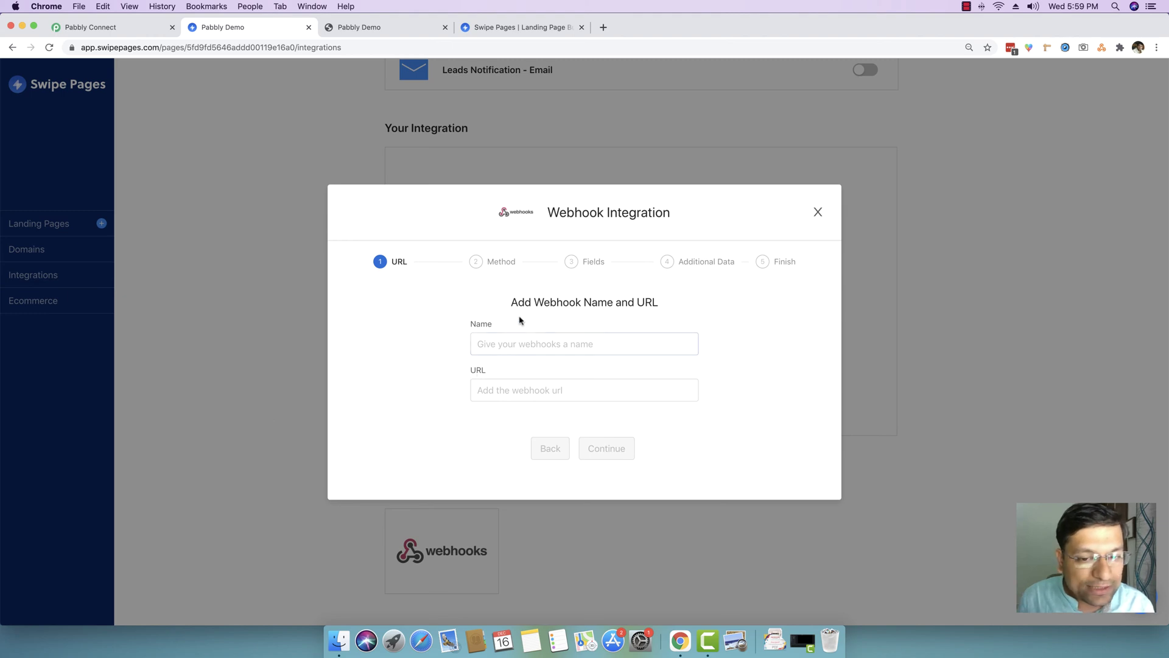
{"action": "left_click", "coordinate": [557, 344]}
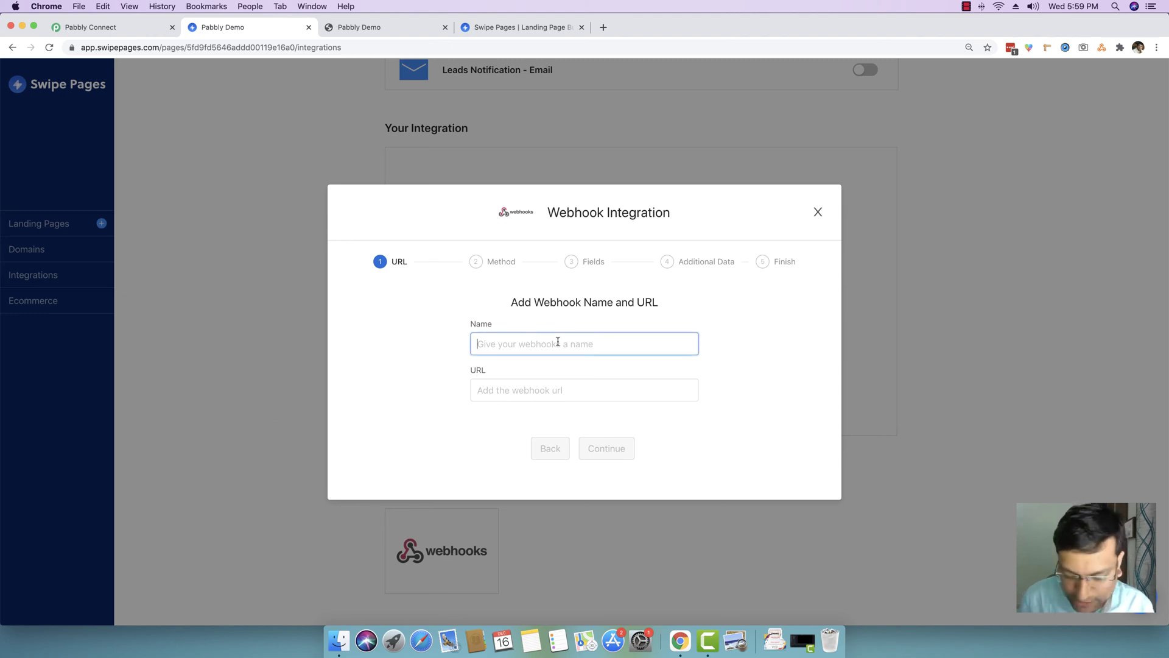
{"action": "type", "text": "Pabbly Demo"}
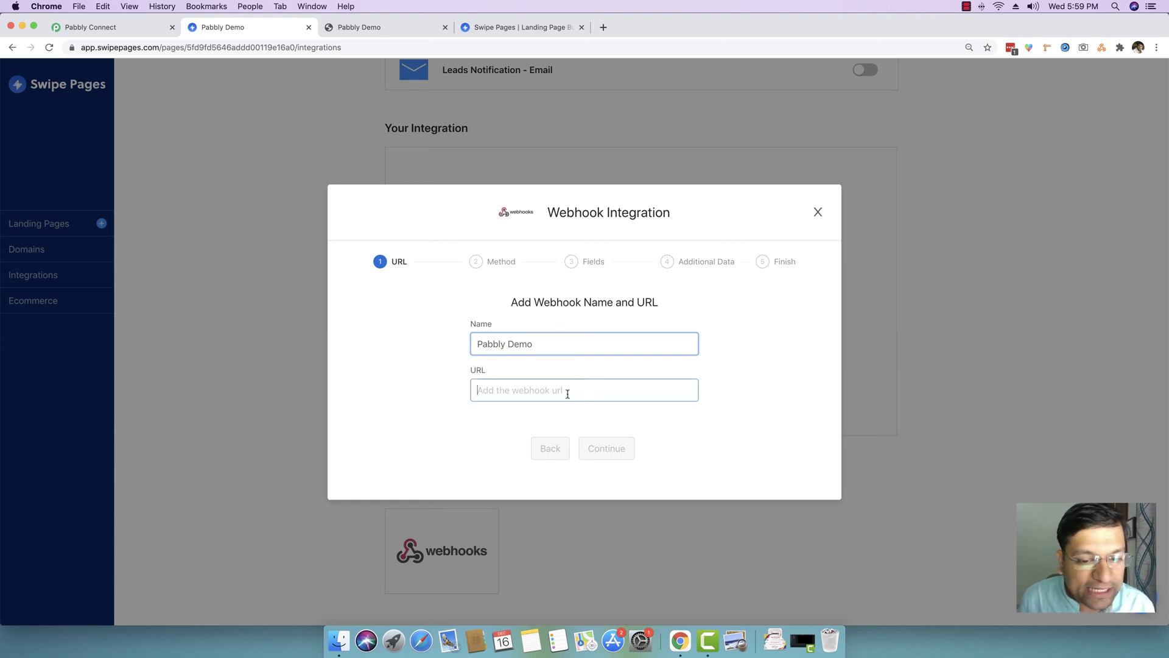
{"action": "left_click", "coordinate": [567, 393]}
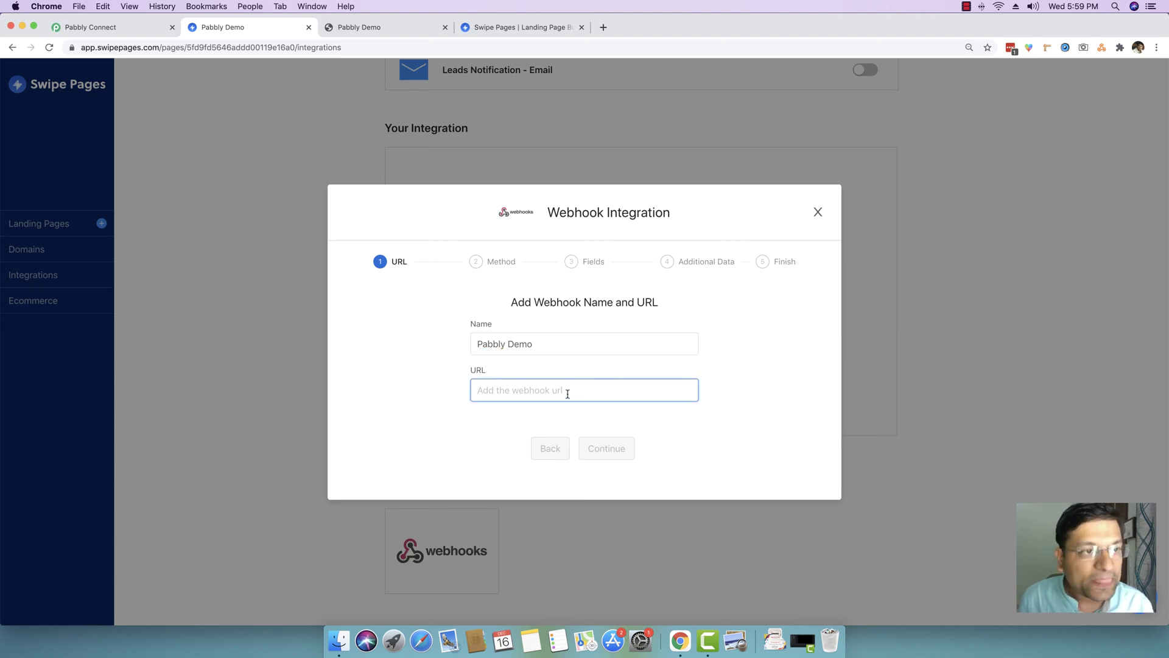
- Paste the Pabbly Connect webhook URL into the webhook's URL field and continue
{"action": "left_click", "coordinate": [102, 28]}
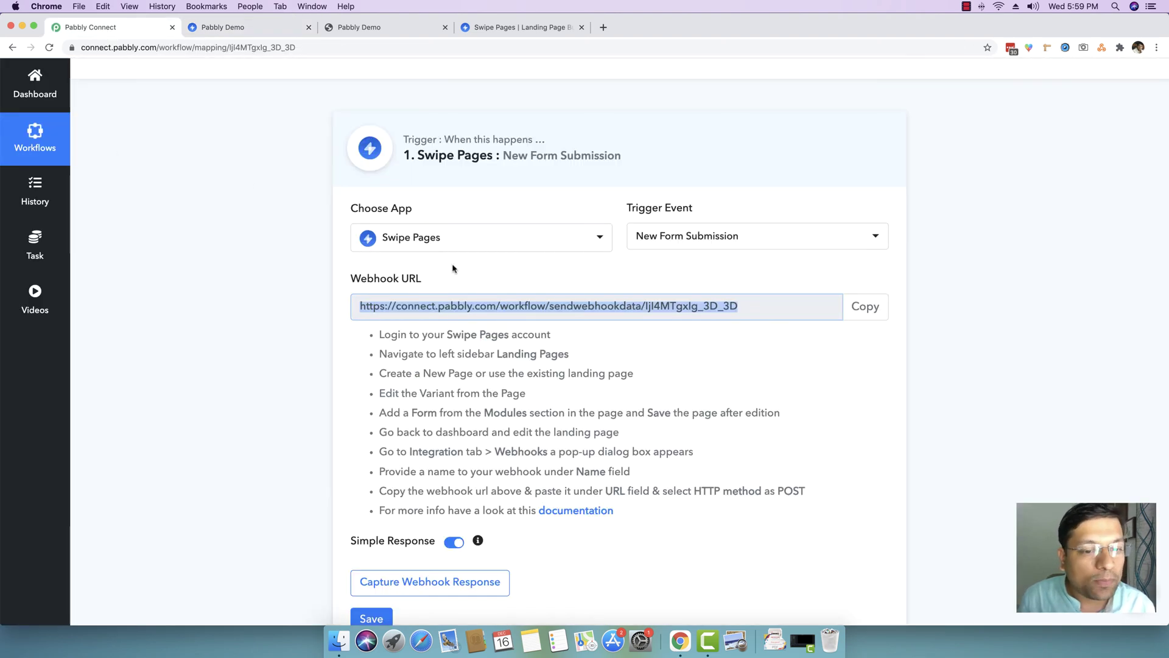
{"action": "left_click", "coordinate": [865, 307]}
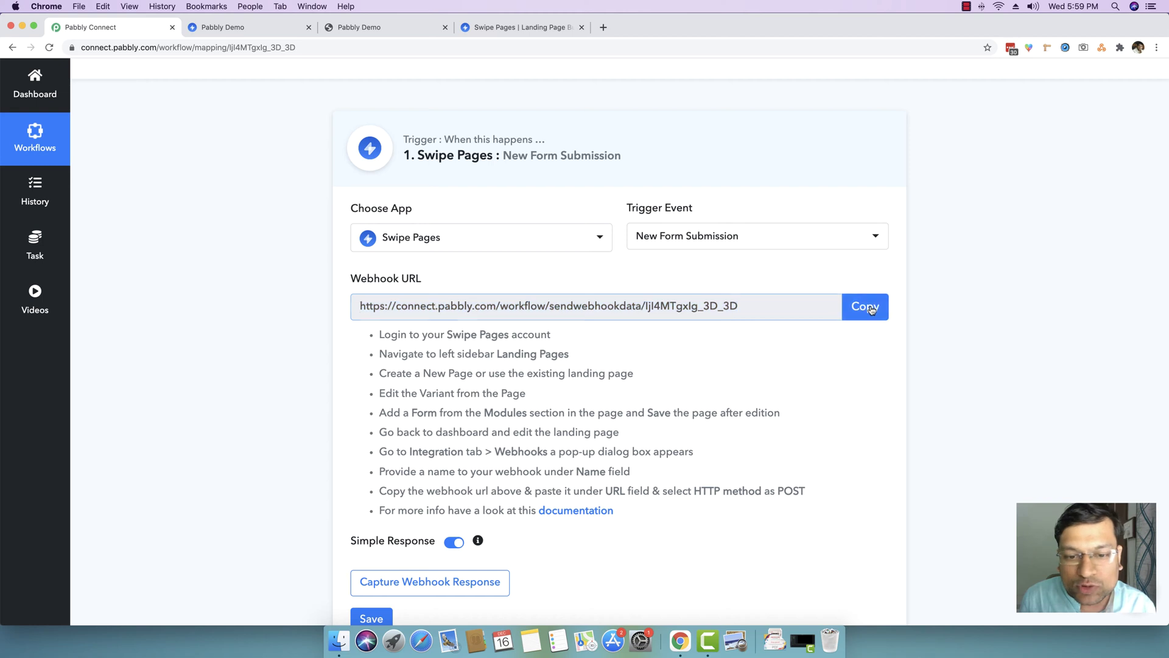
{"action": "left_click", "coordinate": [243, 27]}
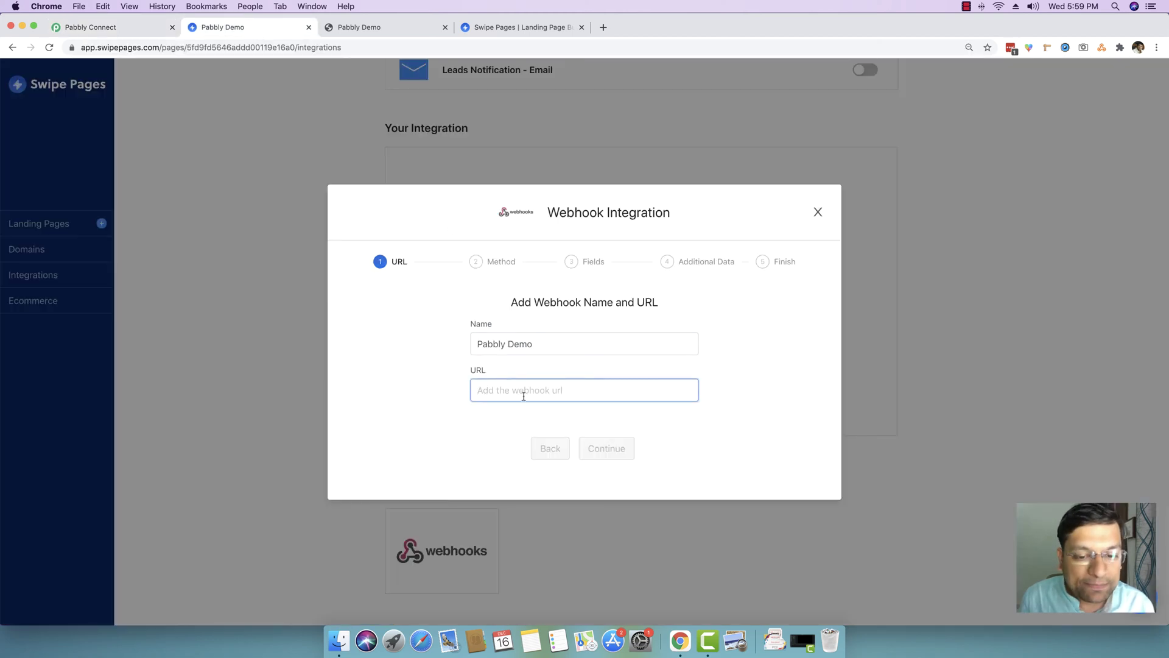
{"action": "key", "text": "super+v"}
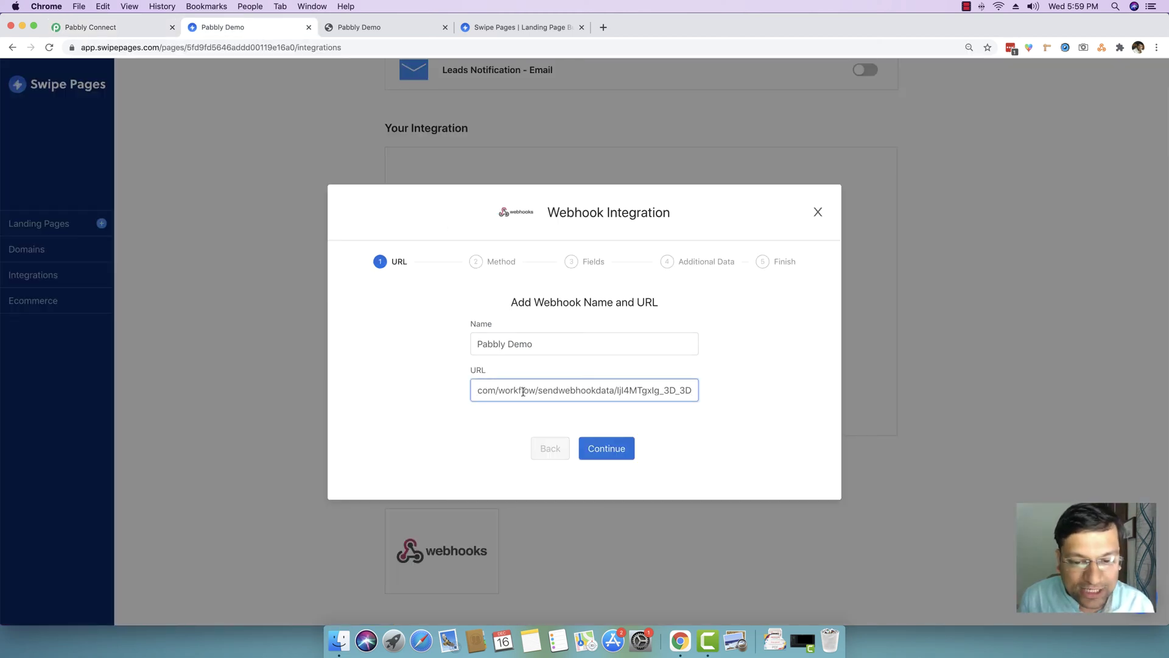
{"action": "left_click", "coordinate": [613, 450]}
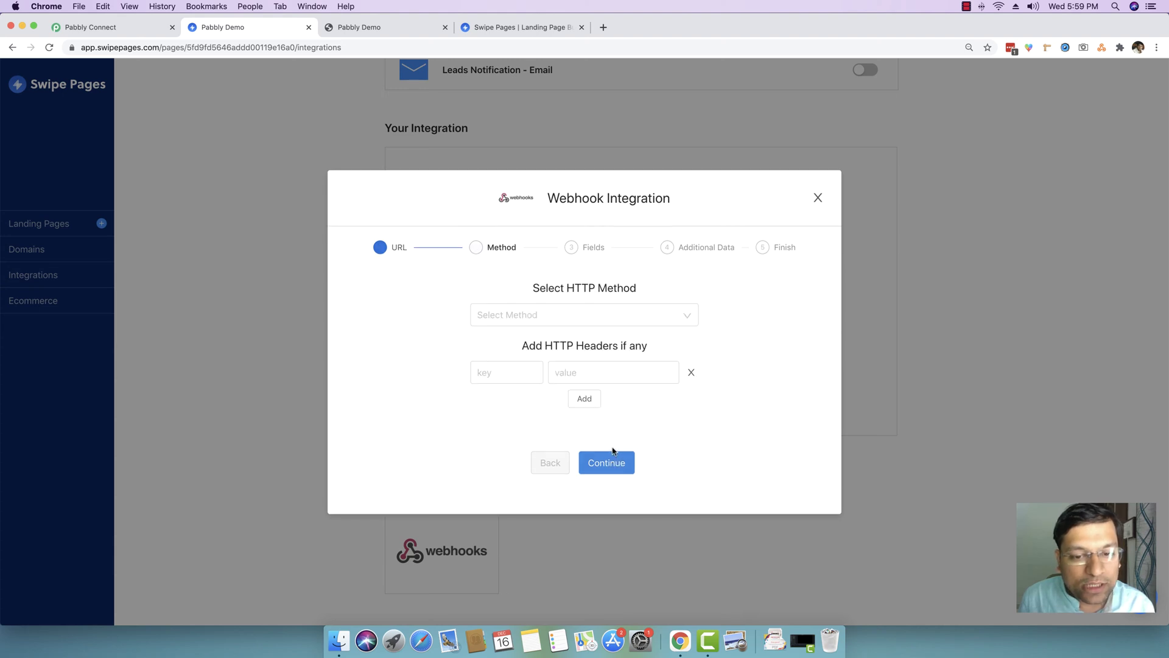
- Choose POST as the webhook's HTTP method
{"action": "left_click", "coordinate": [528, 319]}
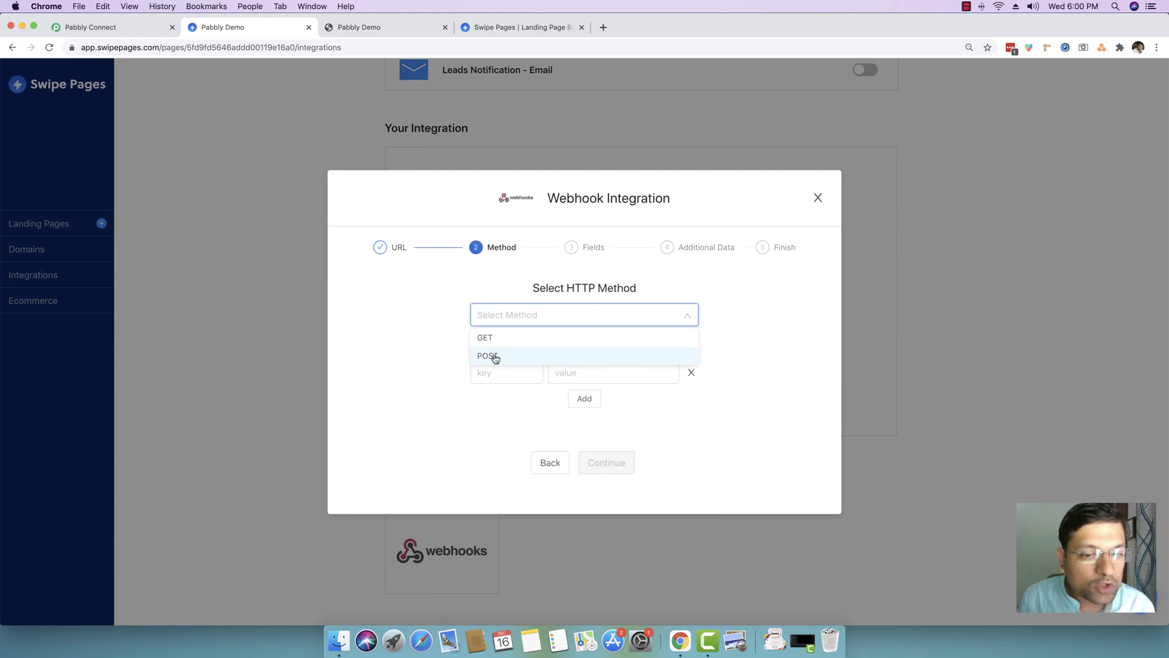
{"action": "left_click", "coordinate": [495, 357]}
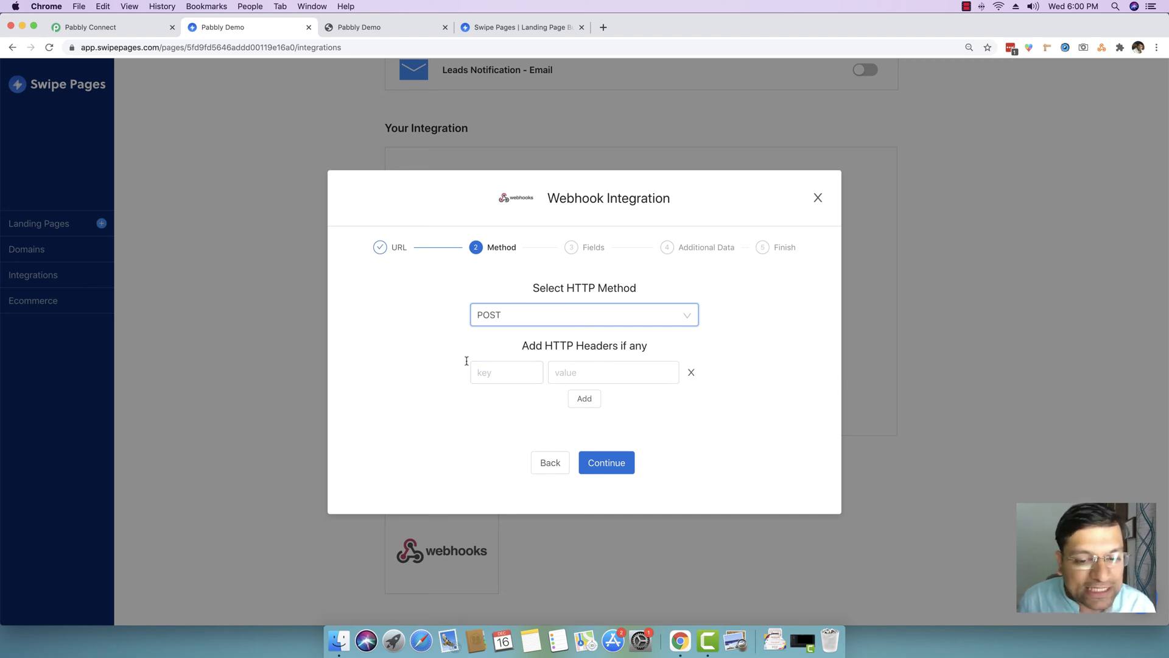
{"action": "left_click", "coordinate": [621, 464]}
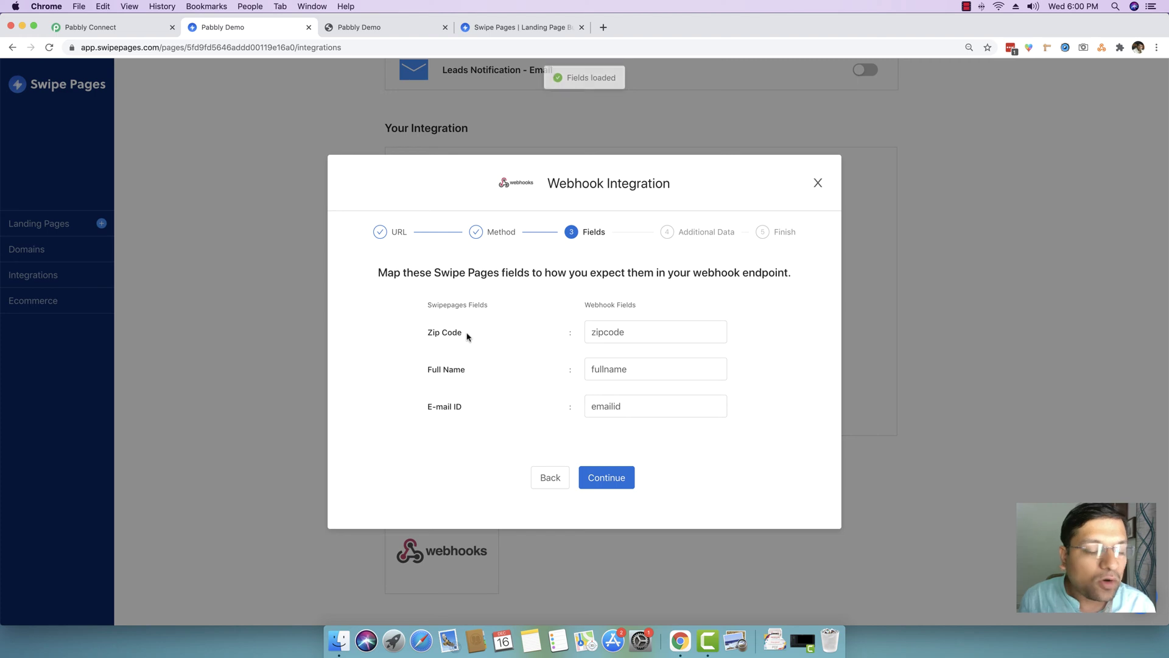
- Map Zip Code, Full Name and E-mail ID to zipcode, fullname and emailid, checking against the live form
{"action": "left_click", "coordinate": [503, 34]}
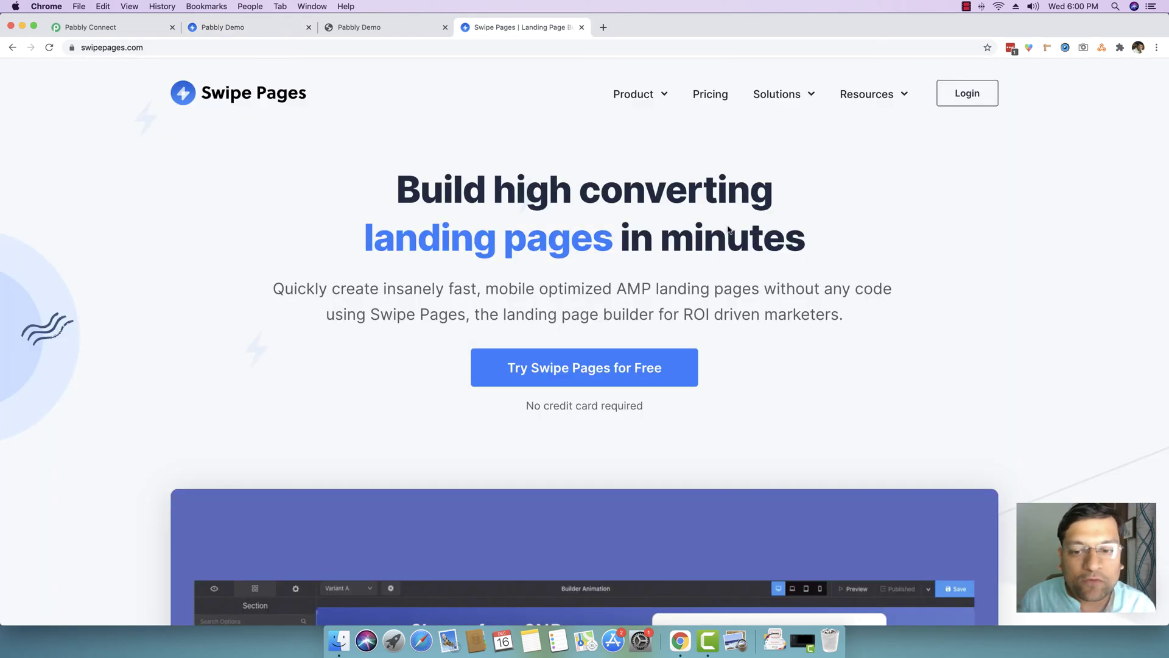
{"action": "left_click", "coordinate": [429, 20]}
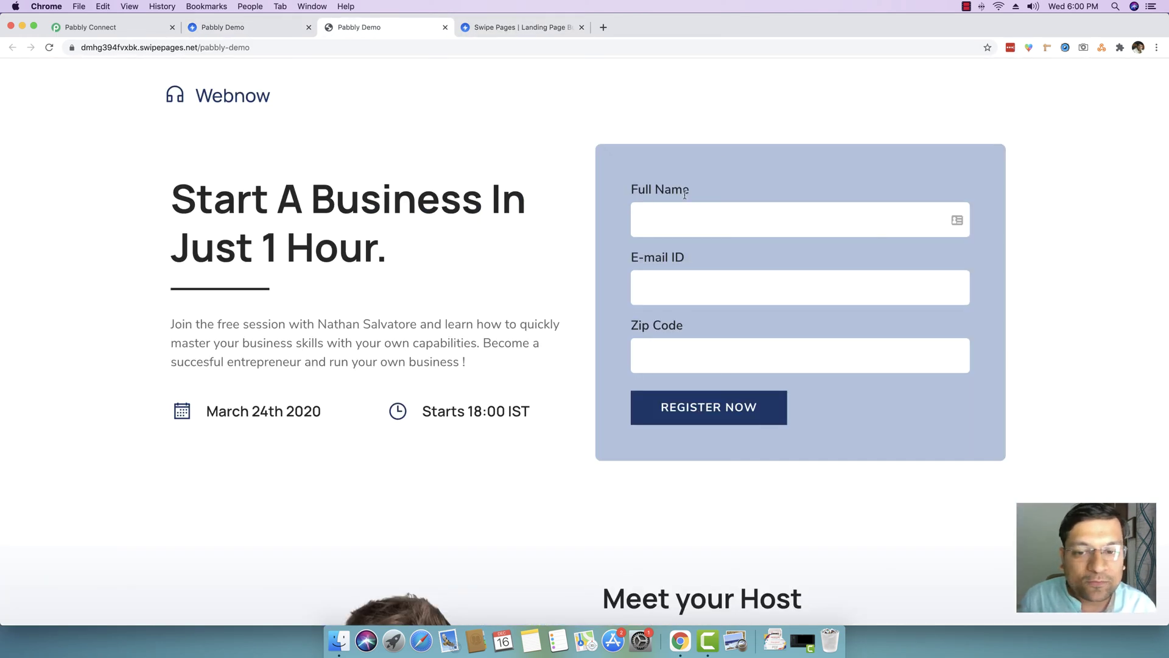
{"action": "left_click", "coordinate": [268, 28]}
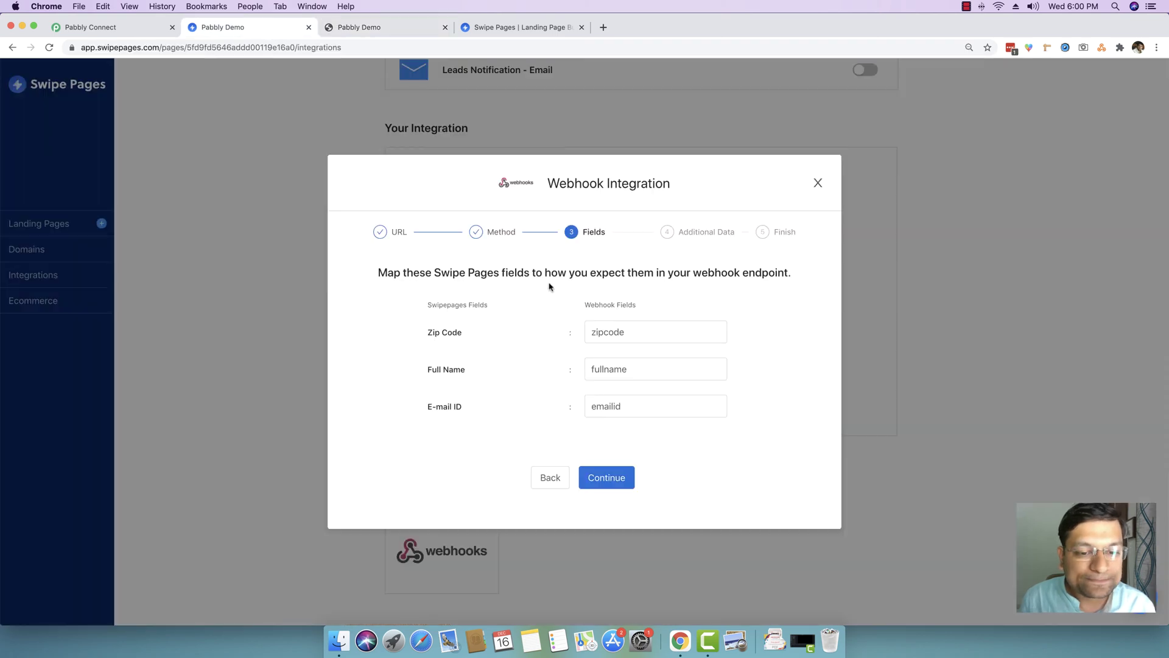
{"action": "left_click_drag", "start_coordinate": [487, 339], "coordinate": [418, 334]}
{"action": "left_click", "coordinate": [428, 334]}
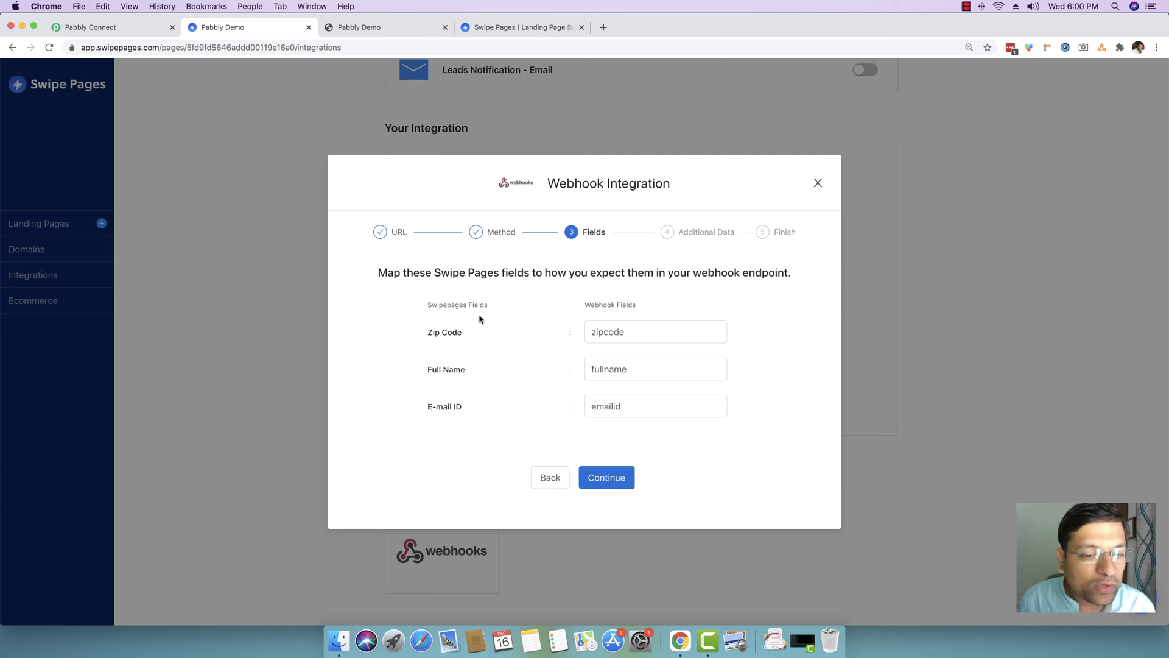
{"action": "left_click", "coordinate": [342, 23]}
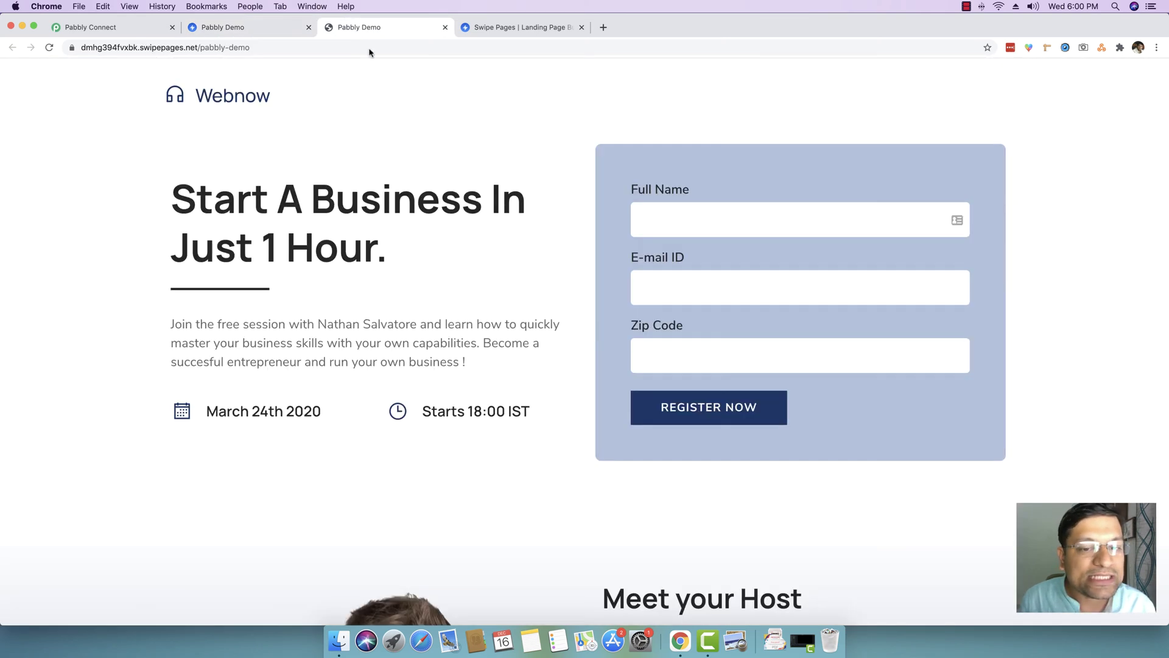
{"action": "left_click", "coordinate": [207, 28]}
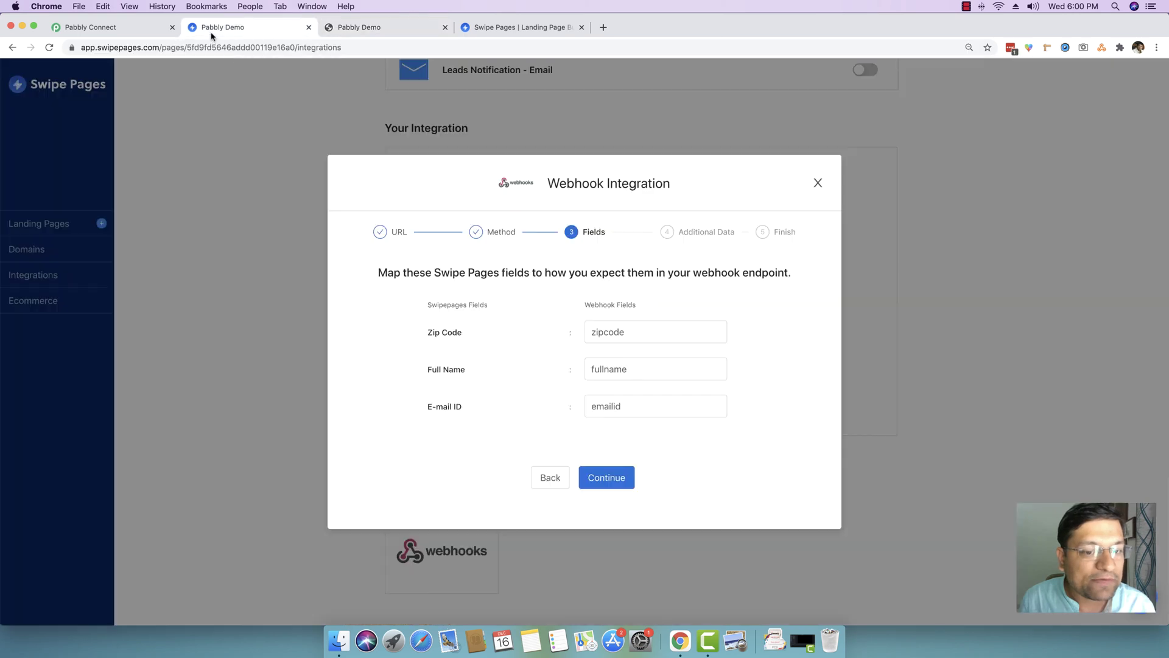
- Leave Additional Data empty, finish the webhook, and check the Integration Successful confirmation
{"action": "left_click", "coordinate": [609, 479]}
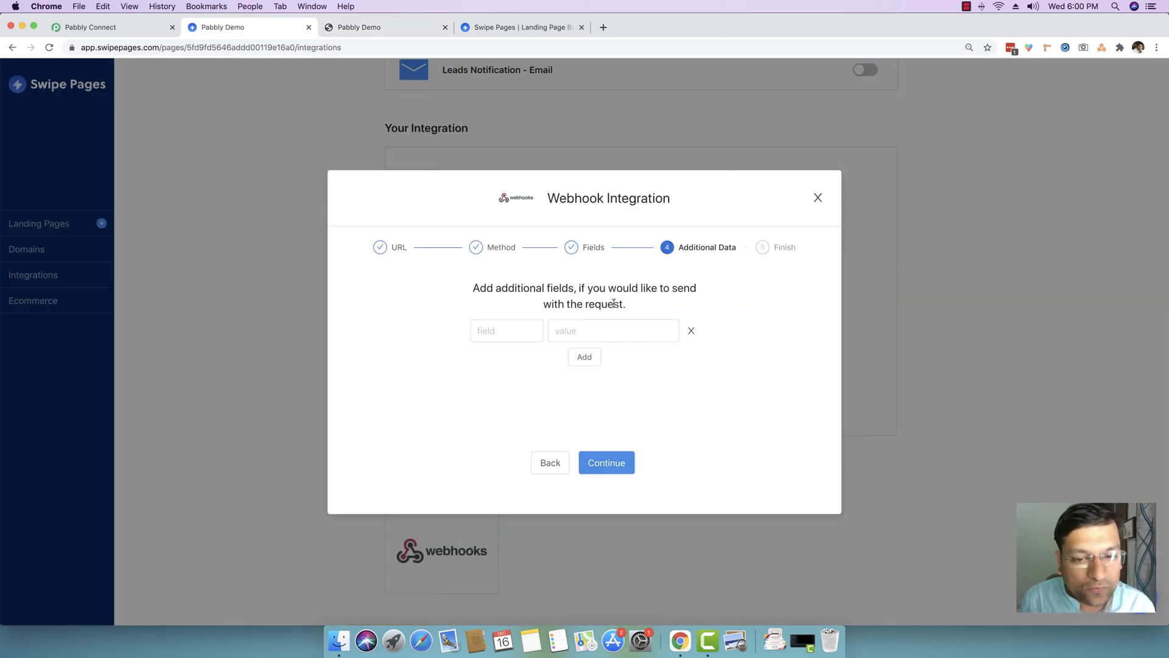
{"action": "left_click", "coordinate": [510, 335]}
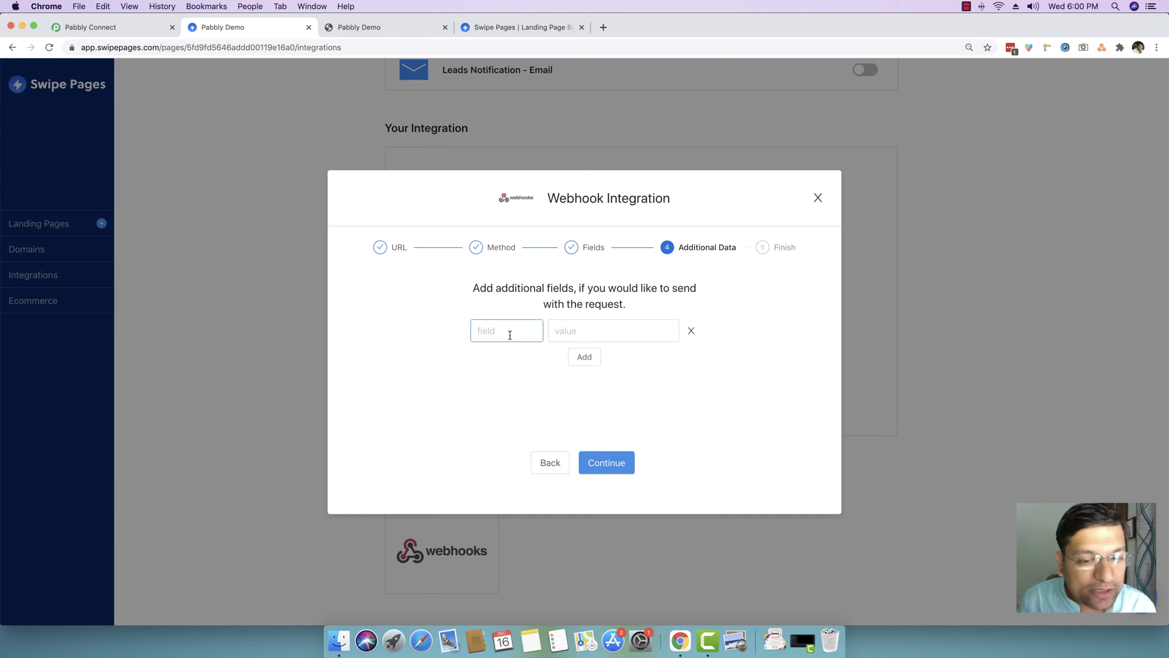
{"action": "left_click", "coordinate": [551, 332]}
{"action": "left_click", "coordinate": [474, 330]}
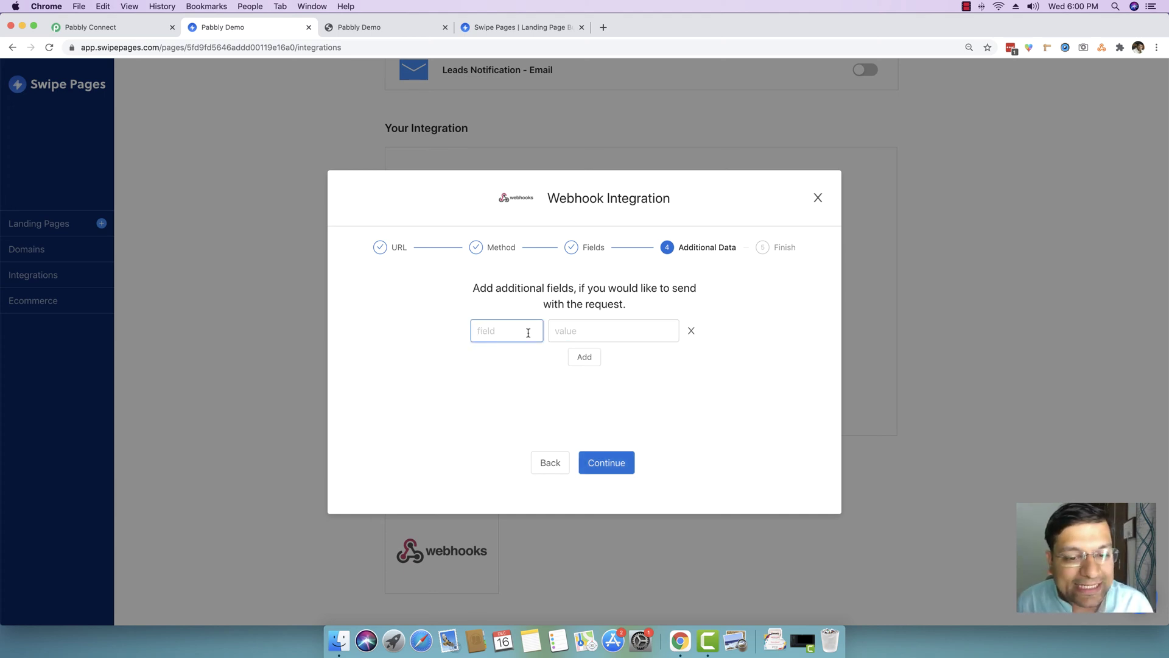
{"action": "left_click", "coordinate": [612, 468]}
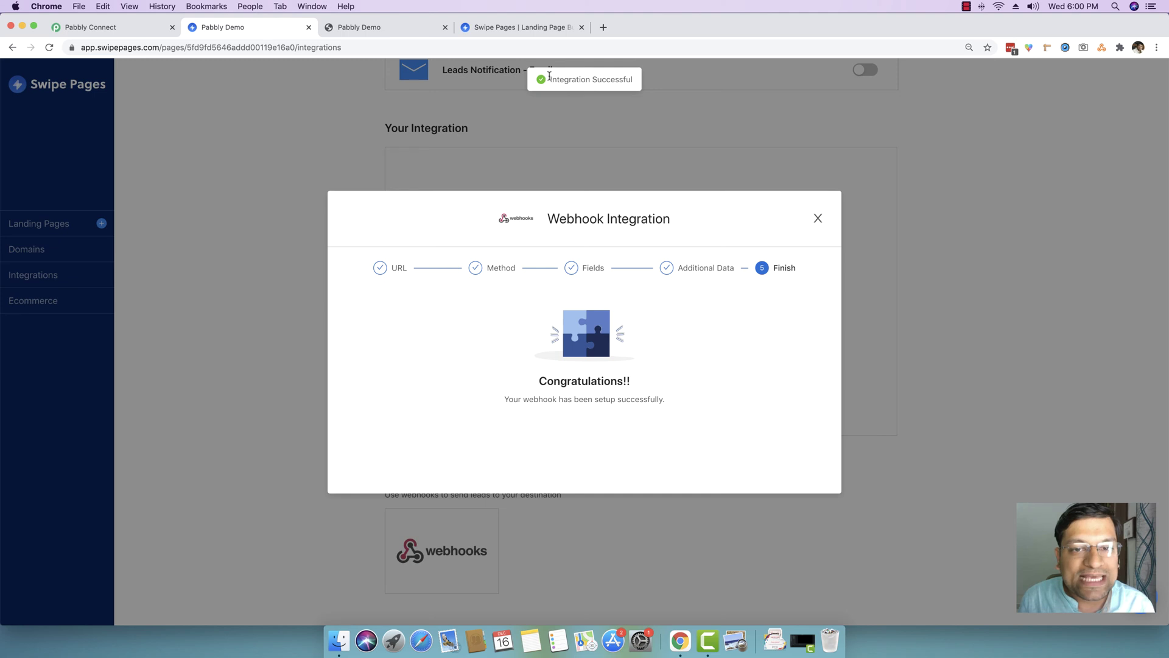
{"action": "left_click_drag", "start_coordinate": [551, 79], "coordinate": [634, 81]}
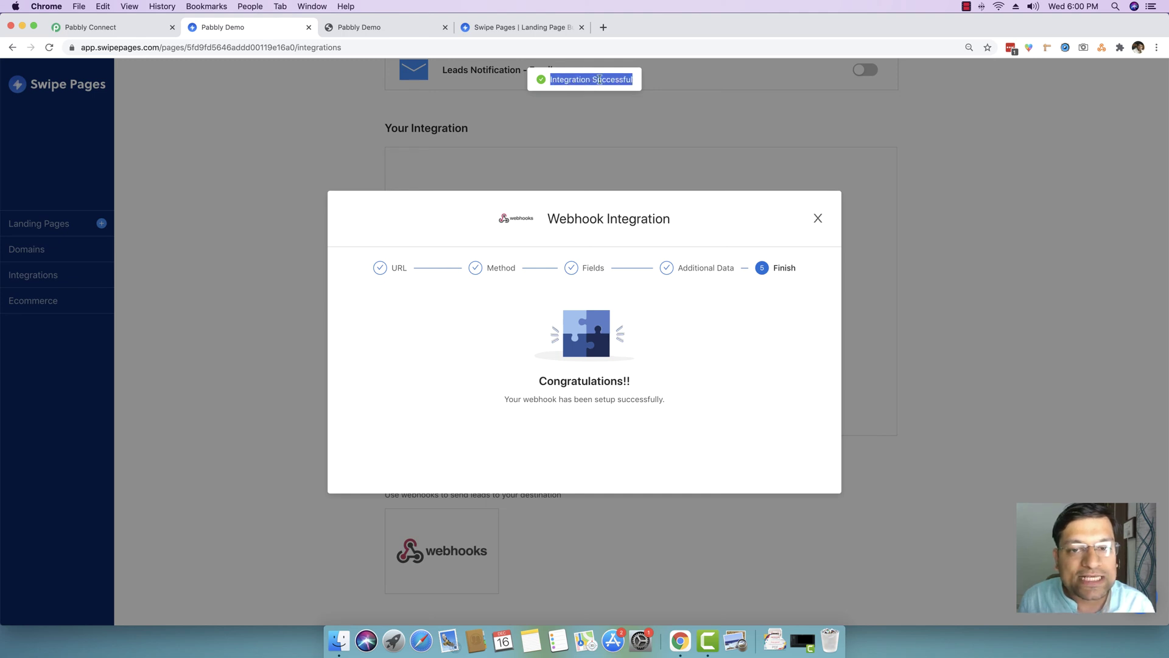
{"action": "left_click", "coordinate": [631, 91]}
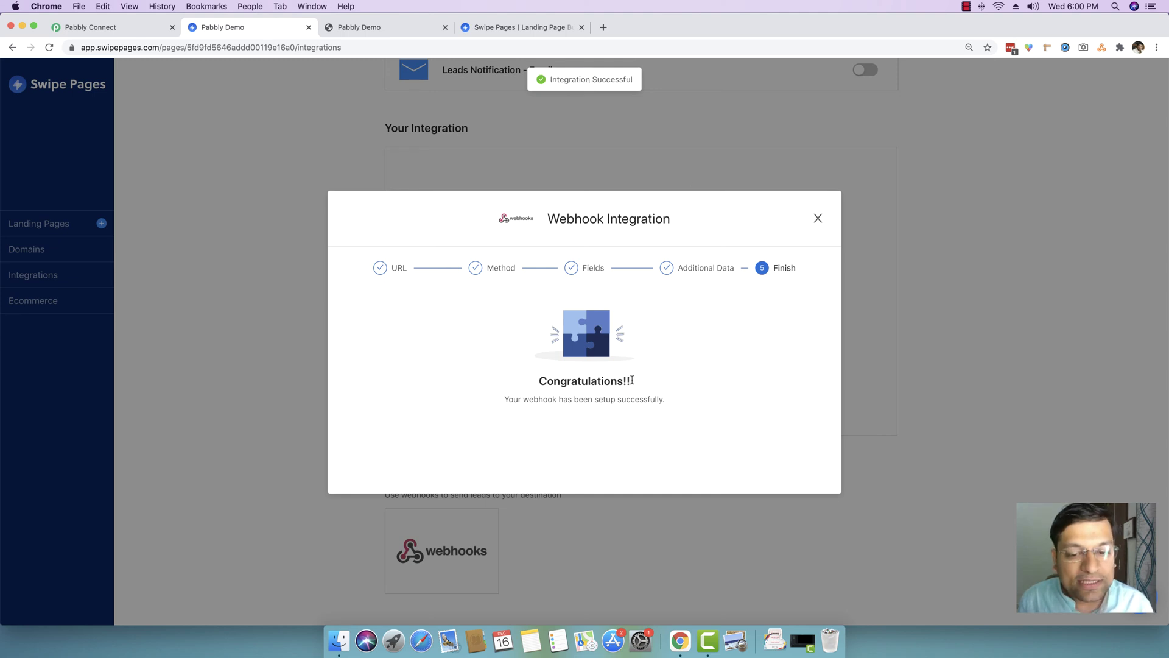
{"action": "left_click_drag", "start_coordinate": [632, 380], "coordinate": [694, 404]}
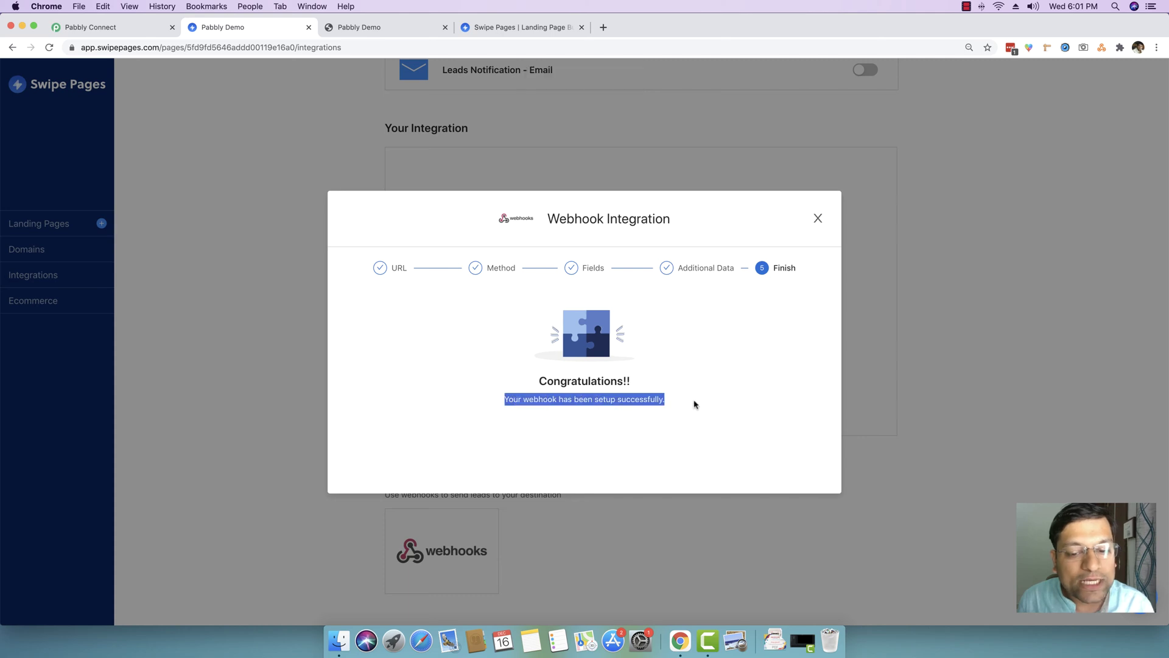
{"action": "left_click", "coordinate": [694, 404]}
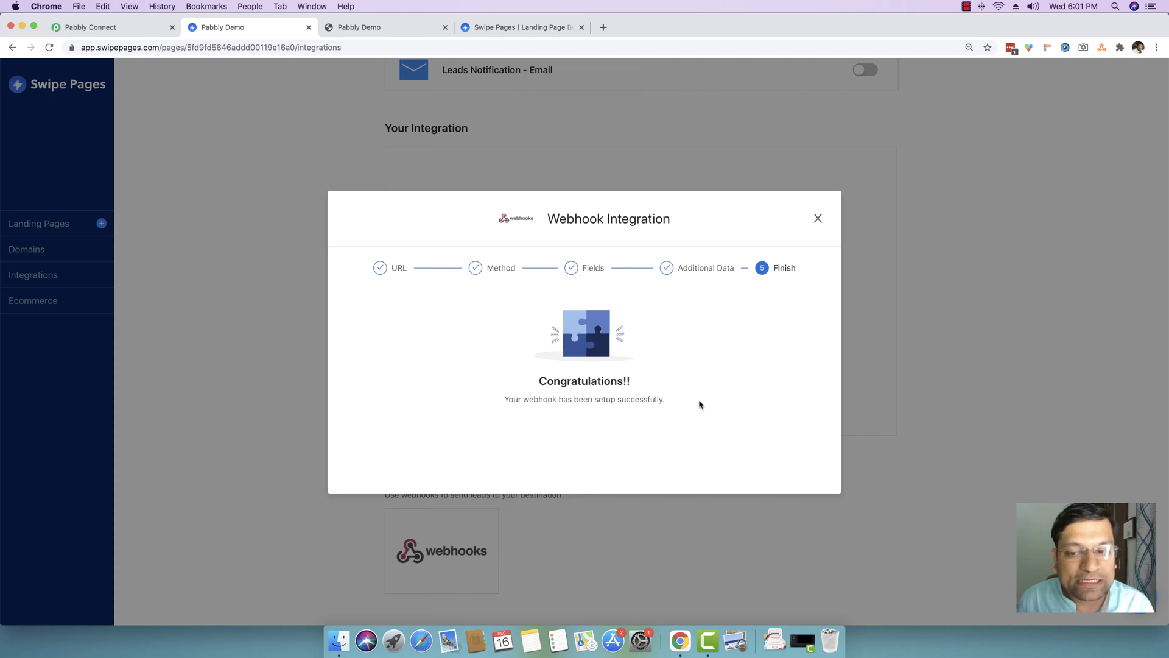
- Close the webhook dialog and make the Pabbly Connect trigger wait for a webhook response
{"action": "left_click", "coordinate": [818, 221]}
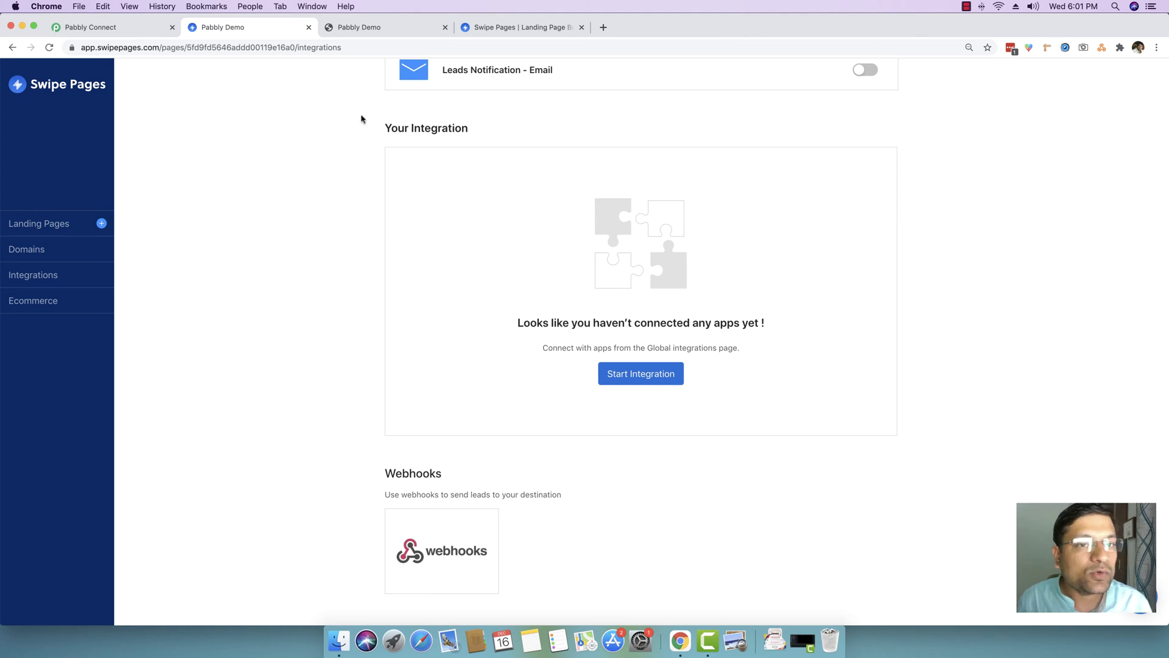
{"action": "left_click_drag", "start_coordinate": [514, 37], "coordinate": [373, 28]}
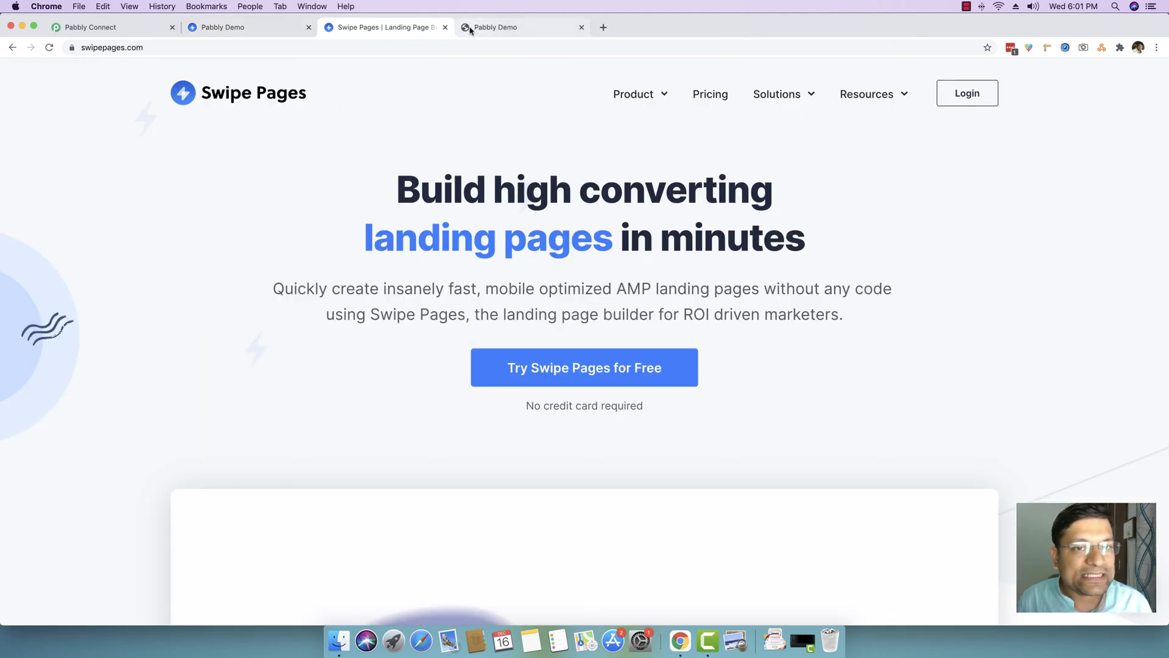
{"action": "left_click_drag", "start_coordinate": [465, 27], "coordinate": [371, 28]}
{"action": "left_click", "coordinate": [93, 27]}
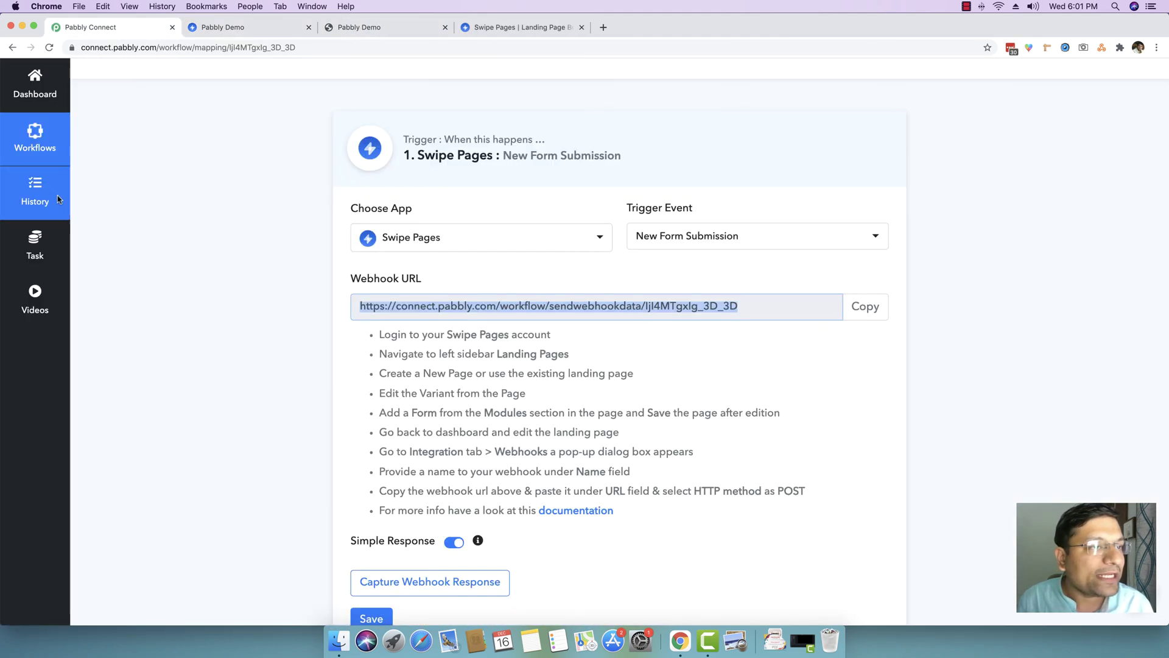
{"action": "scroll", "coordinate": [173, 206], "scroll_direction": "down", "scroll_amount": 3}
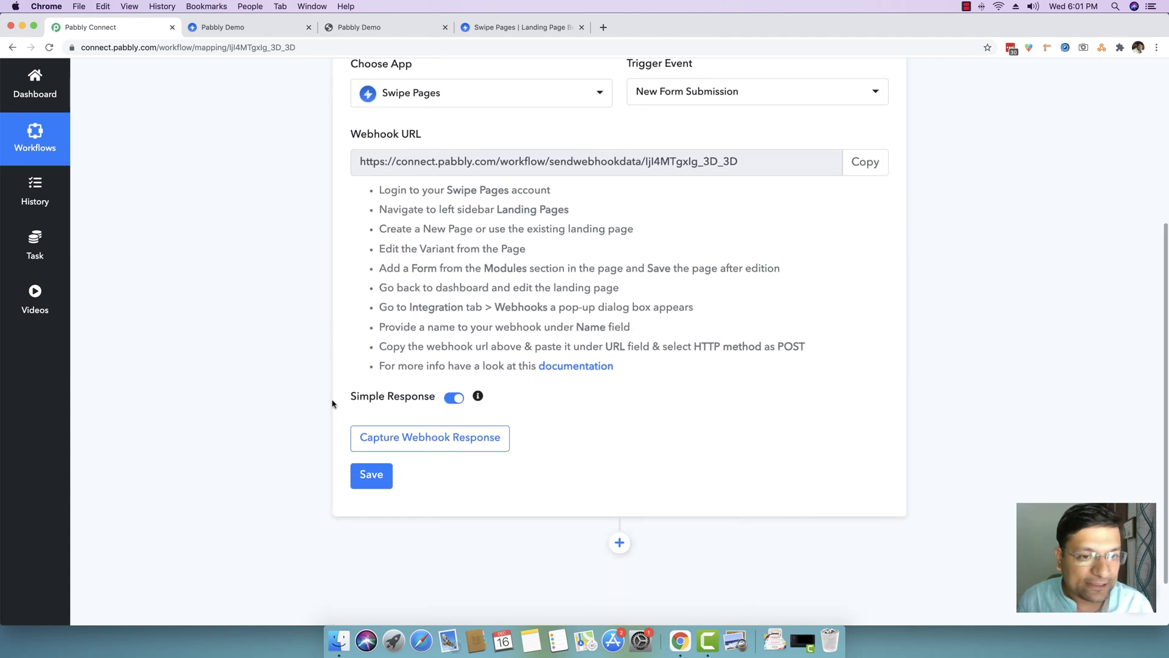
{"action": "left_click", "coordinate": [378, 446]}
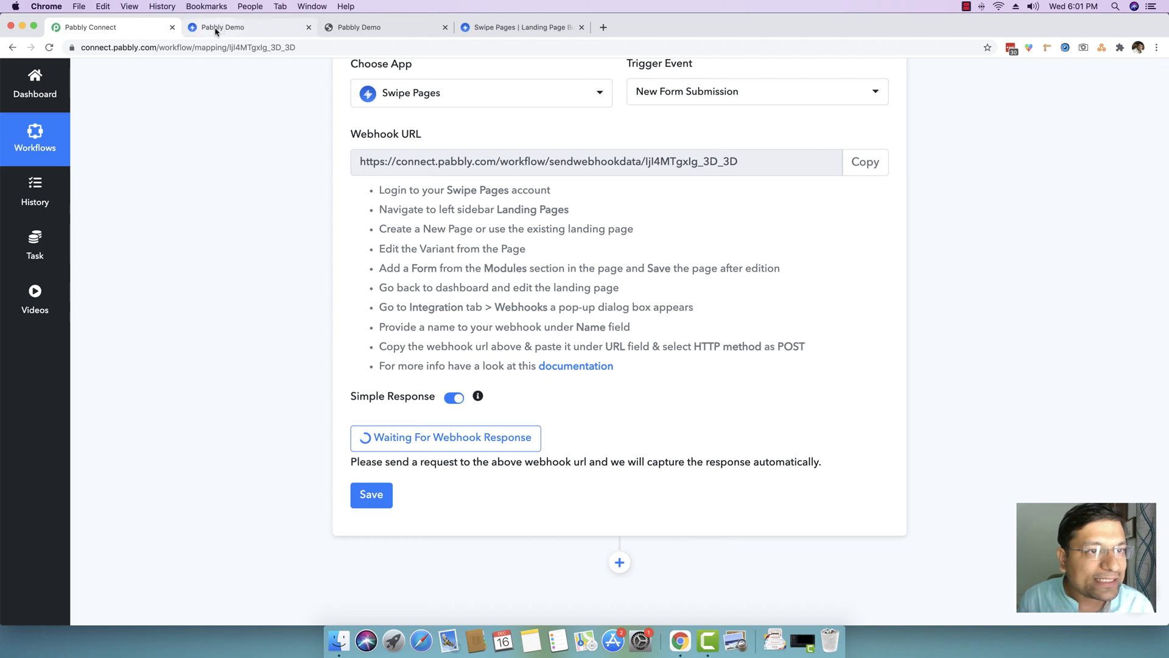
{"action": "left_click", "coordinate": [214, 27]}
- Register on the live Webnow page with a test full name, e-mail address and zip code 462016
{"action": "left_click", "coordinate": [363, 28]}
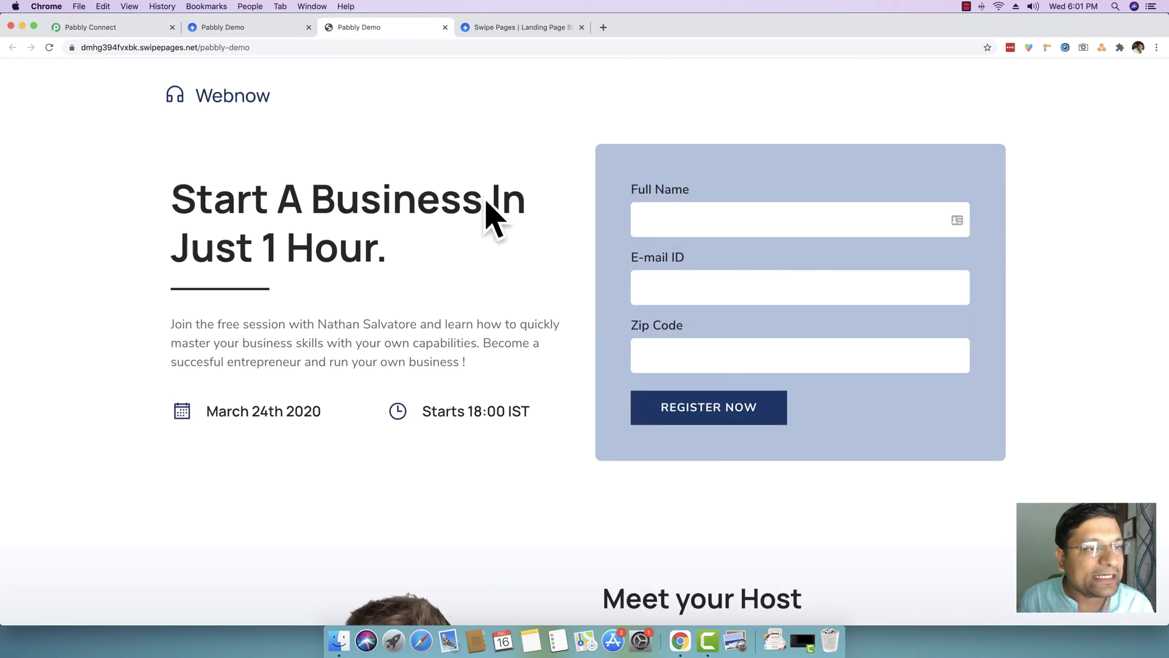
{"action": "left_click", "coordinate": [682, 222]}
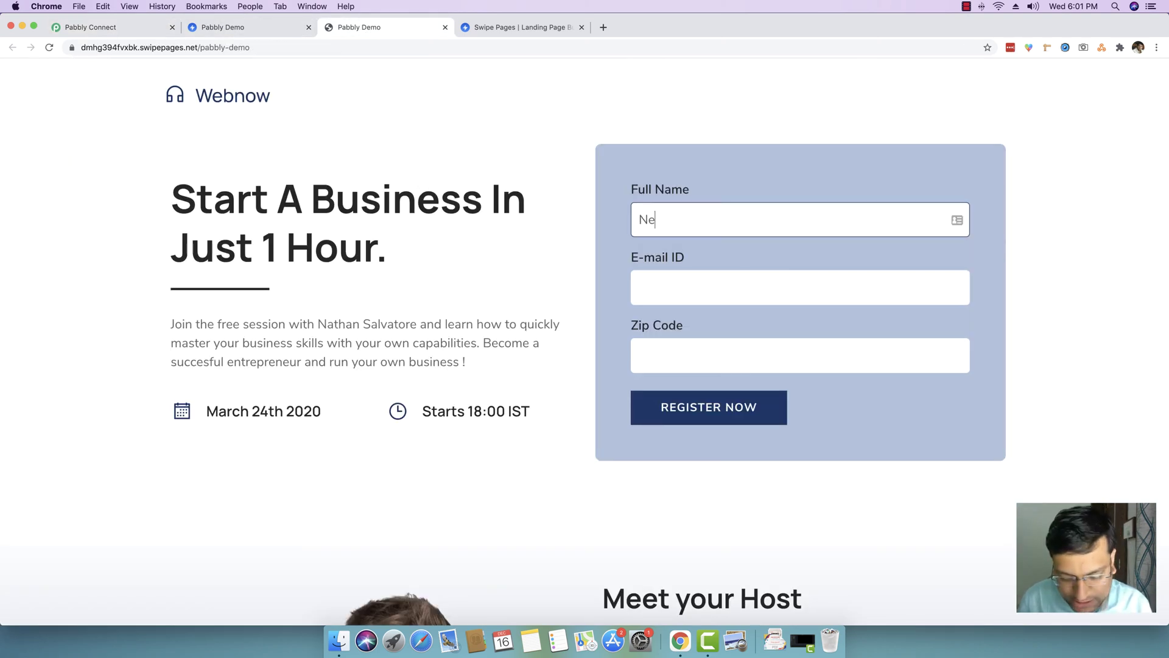
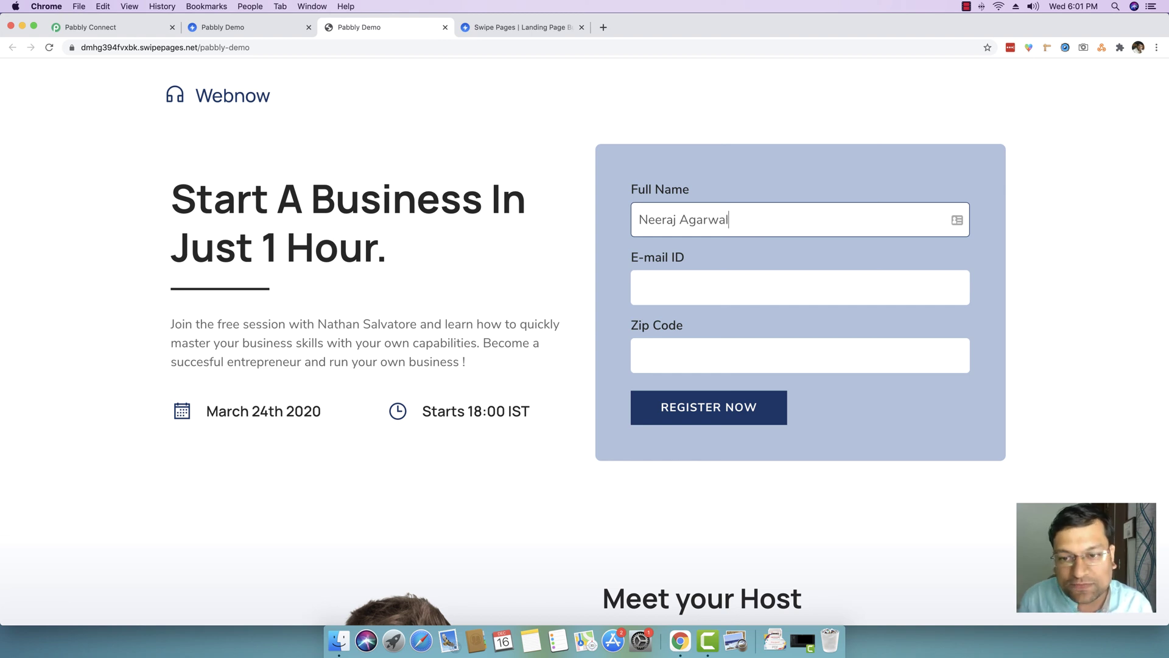
{"action": "left_click", "coordinate": [693, 289]}
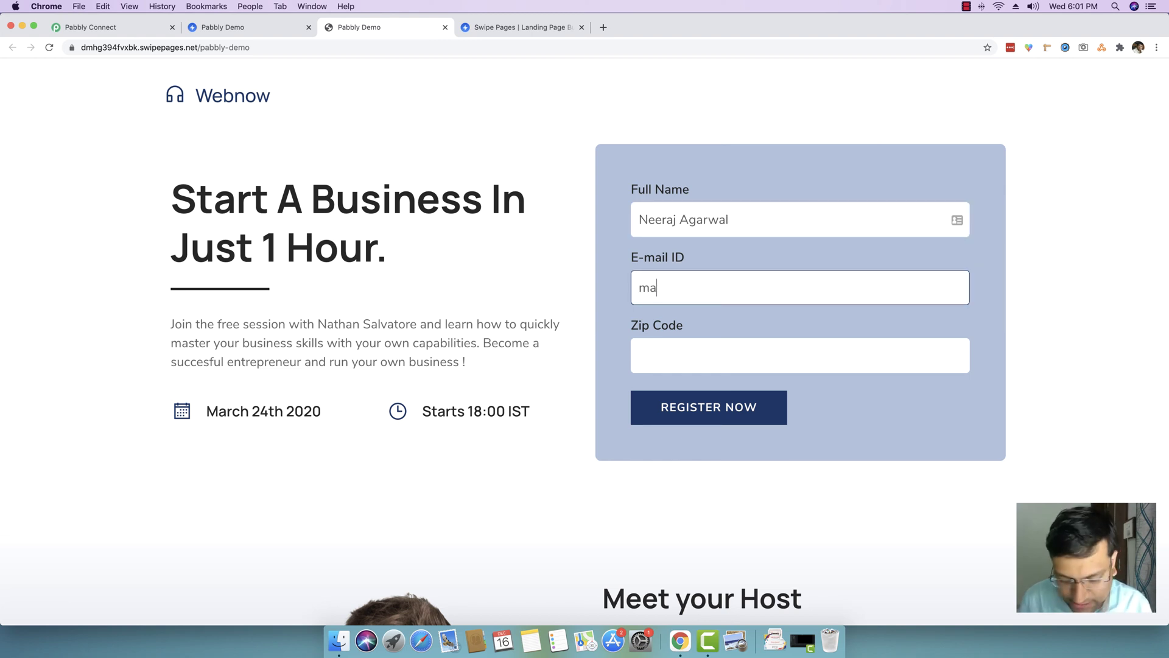
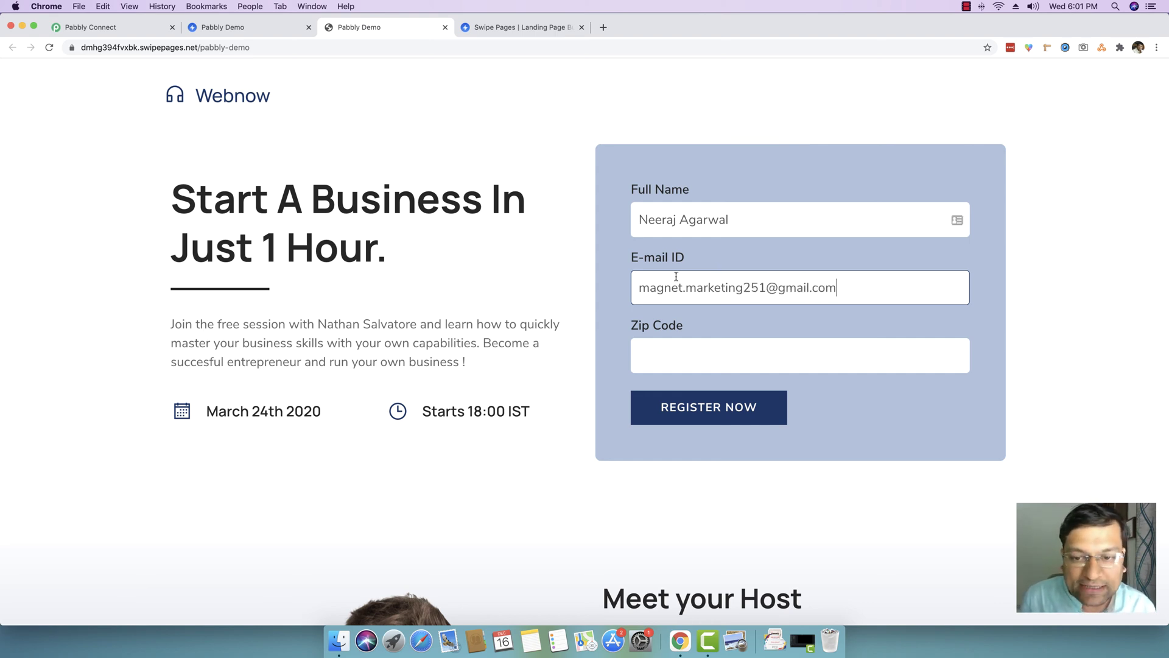
{"action": "left_click", "coordinate": [782, 294]}
{"action": "left_click", "coordinate": [673, 358]}
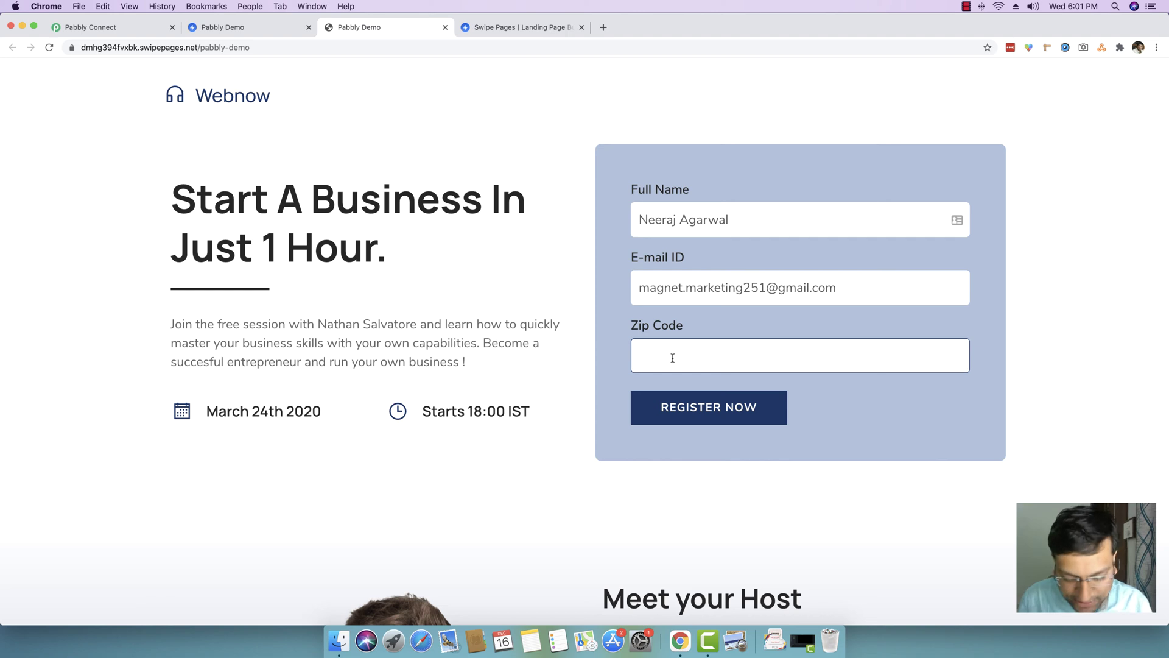
{"action": "type", "text": "462016"}
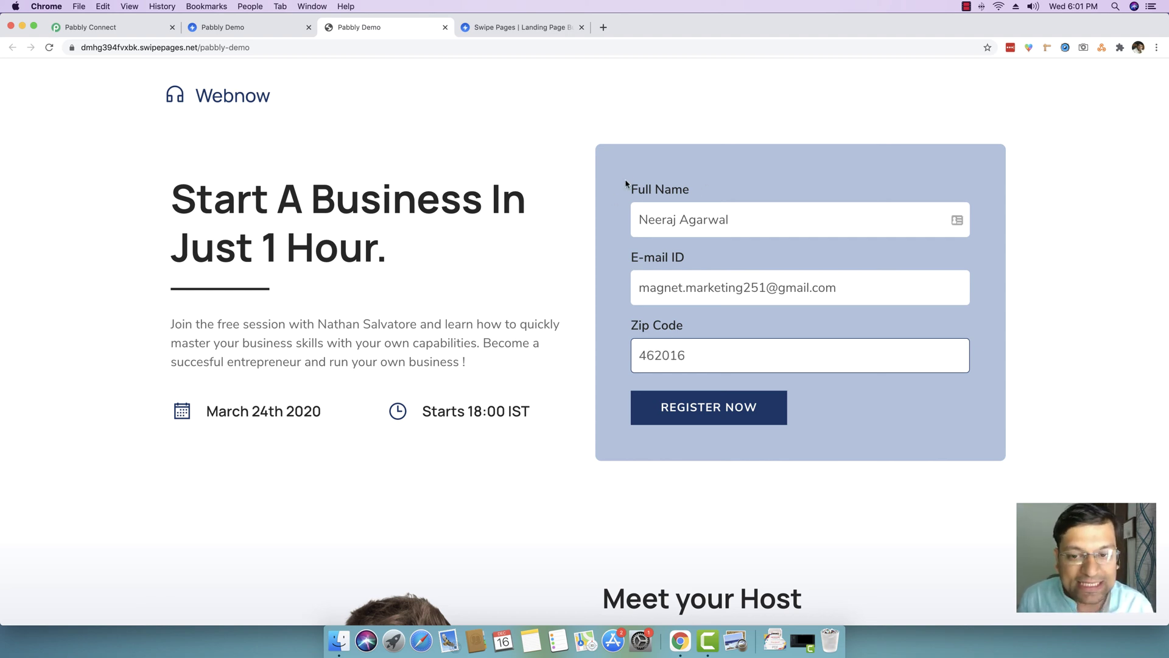
{"action": "left_click", "coordinate": [703, 416]}
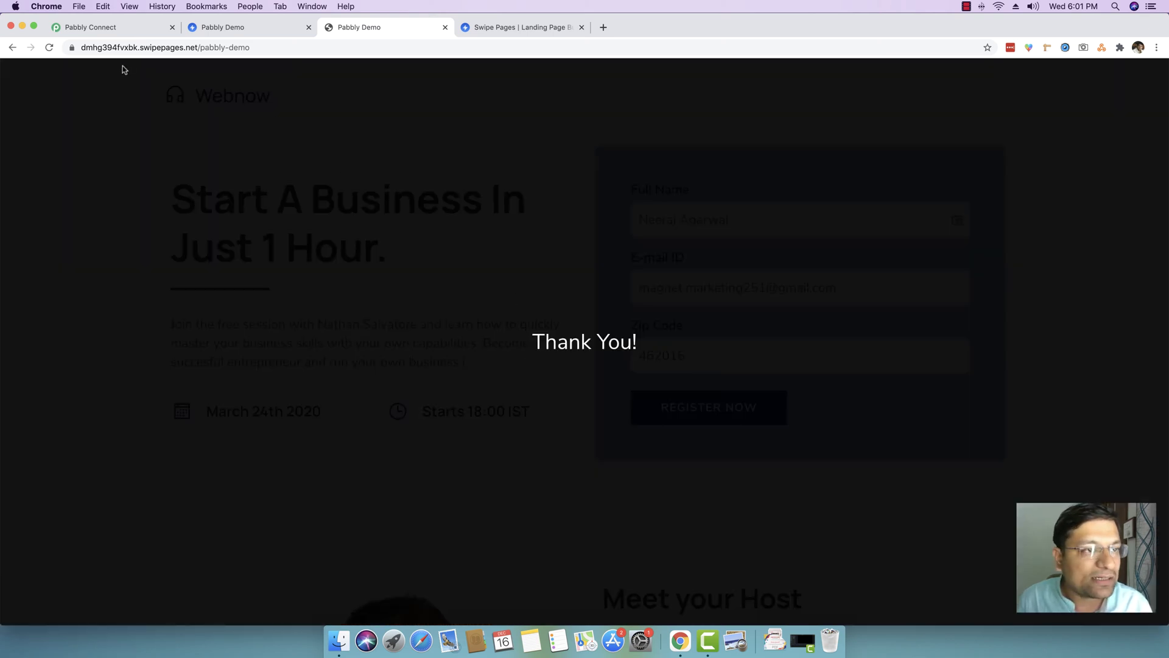
- Save the captured webhook response with zipcode 462016, fullname and emailid, and add an action step
{"action": "left_click", "coordinate": [95, 28]}
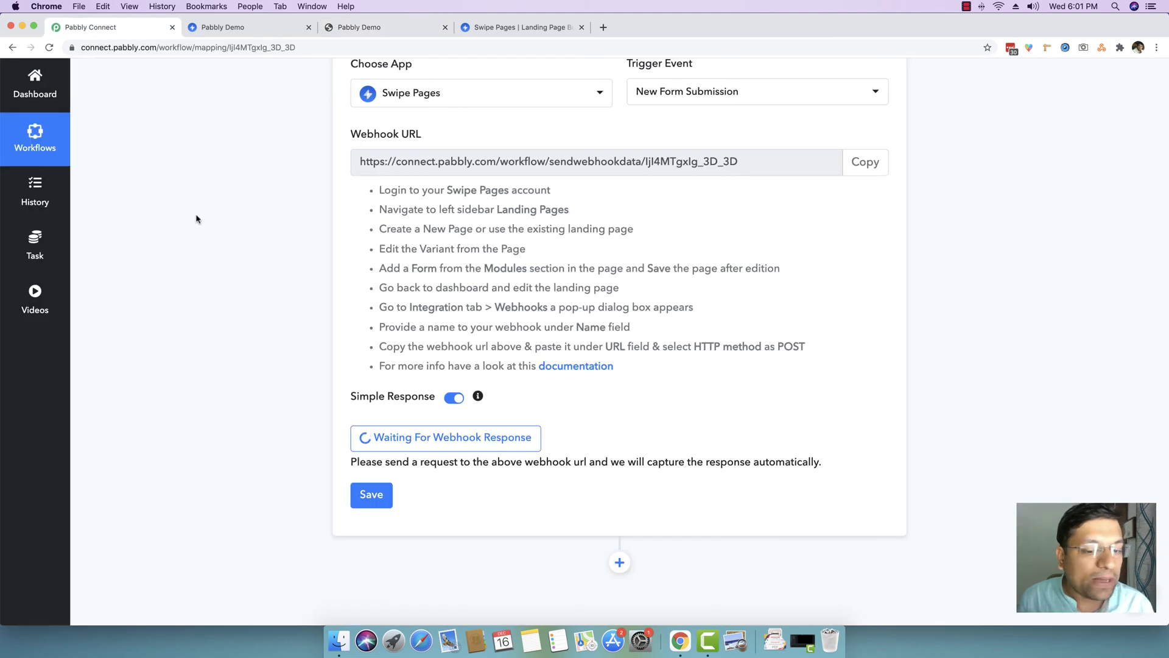
{"action": "scroll", "coordinate": [202, 229], "scroll_direction": "down", "scroll_amount": 5}
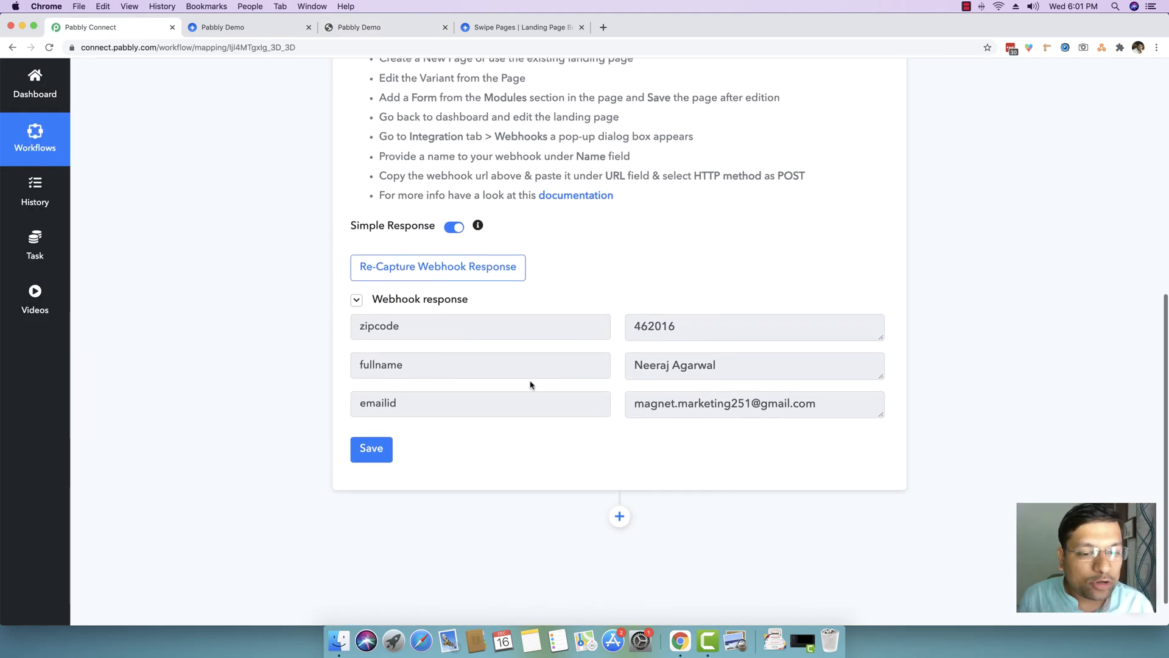
{"action": "double_click", "coordinate": [439, 327]}
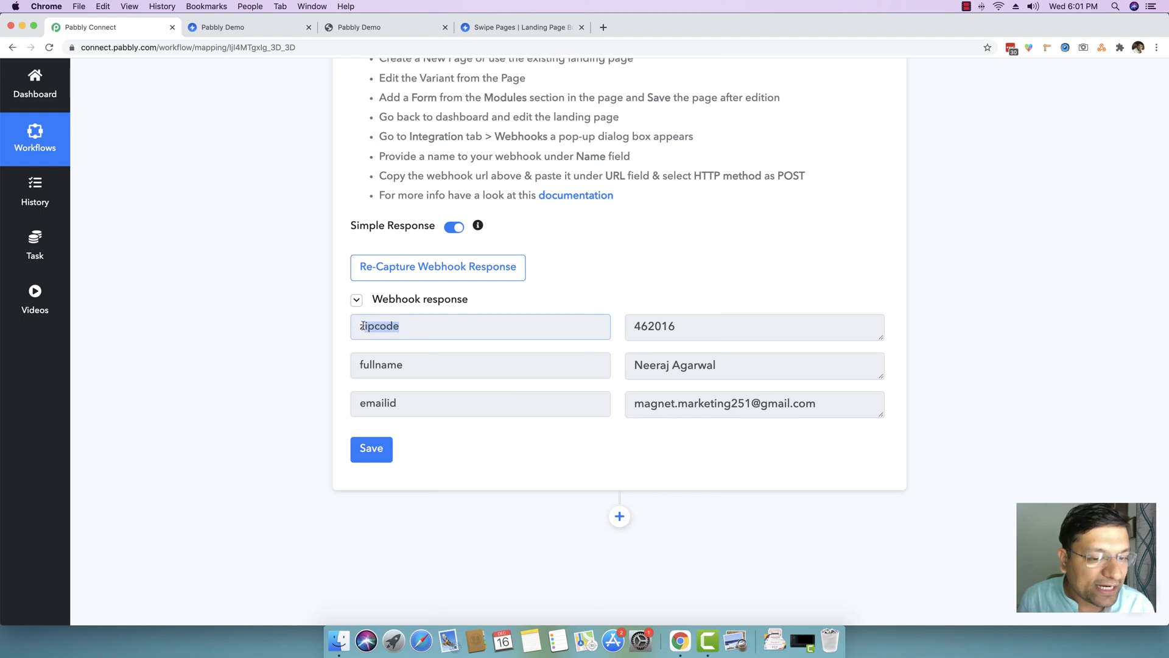
{"action": "left_click", "coordinate": [363, 328]}
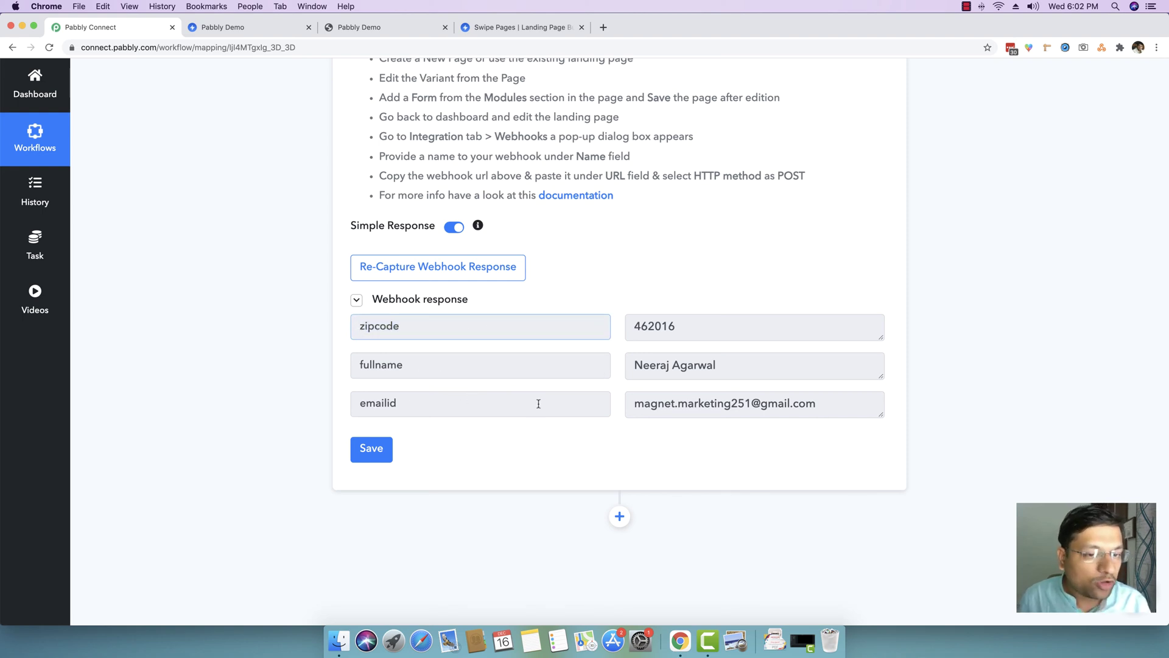
{"action": "scroll", "coordinate": [538, 404], "scroll_direction": "up", "scroll_amount": 6}
{"action": "scroll", "coordinate": [522, 419], "scroll_direction": "down", "scroll_amount": 5}
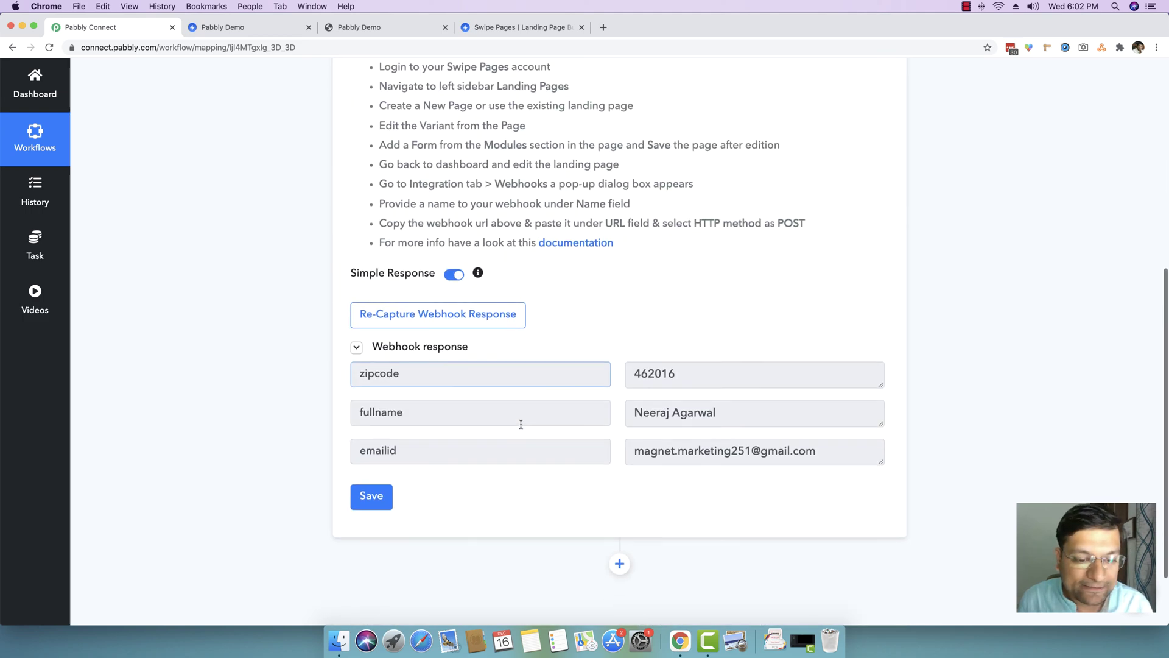
{"action": "left_click", "coordinate": [372, 484]}
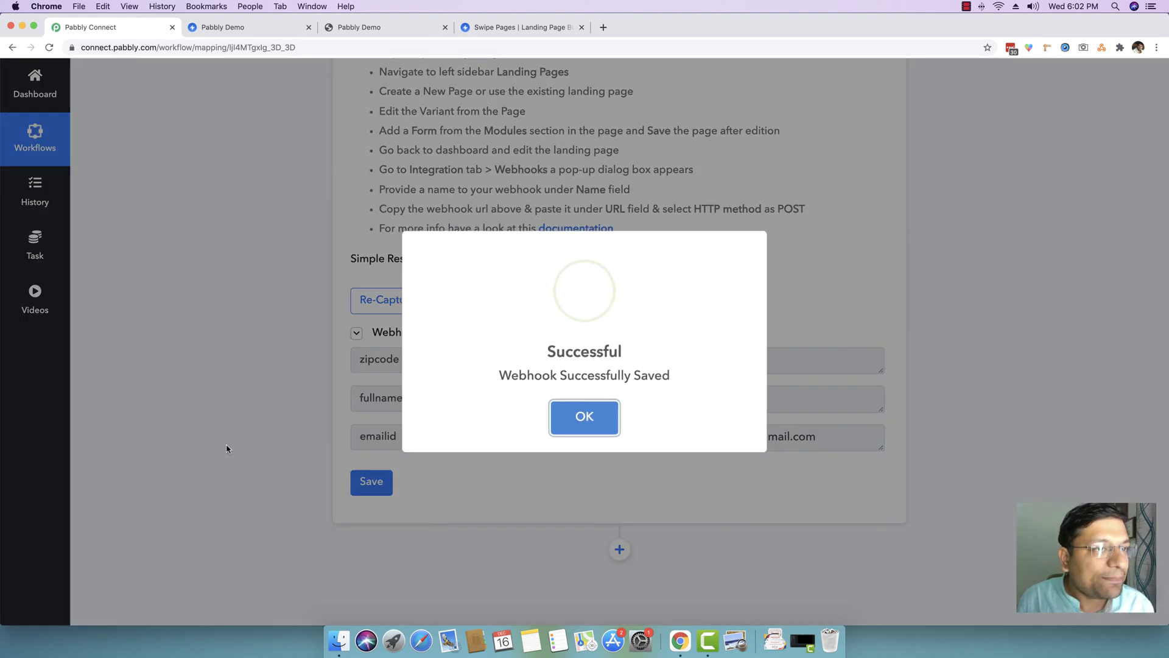
{"action": "left_click", "coordinate": [602, 416]}
{"action": "scroll", "coordinate": [601, 414], "scroll_direction": "down", "scroll_amount": 2}
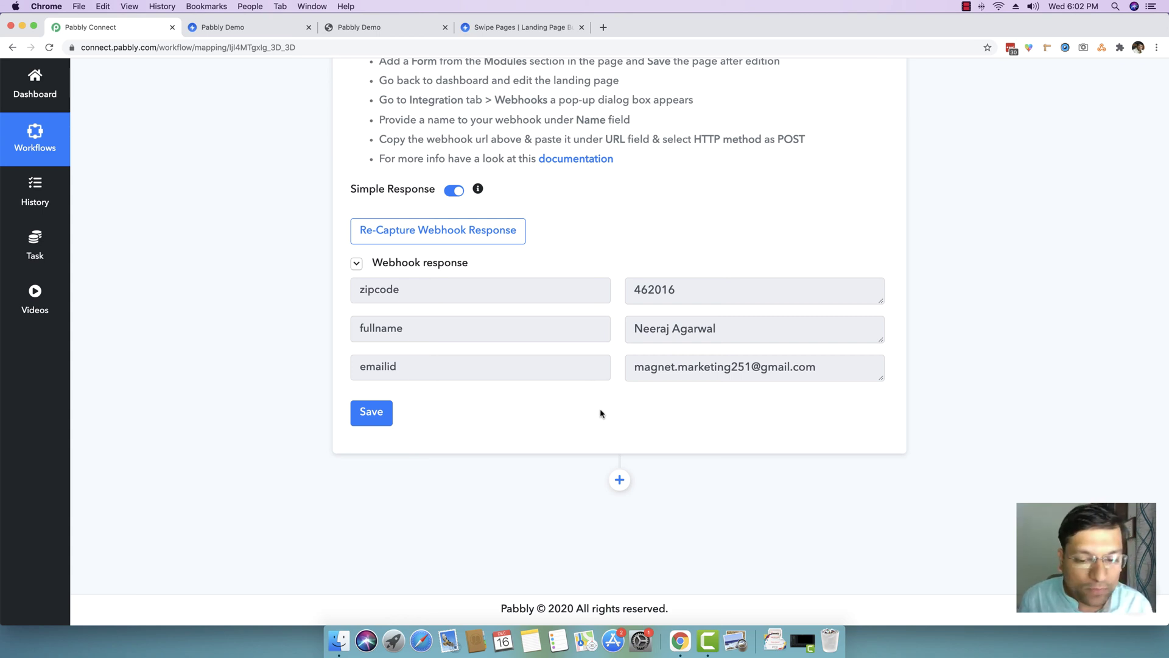
{"action": "left_click", "coordinate": [620, 481]}
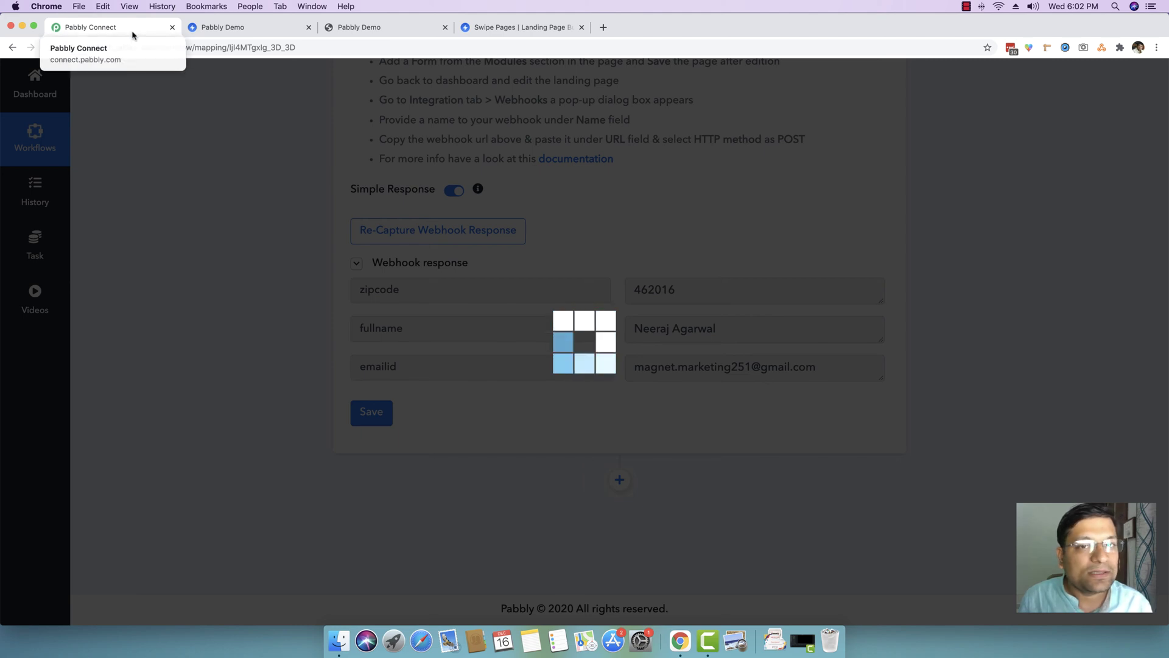
- Go to accounts.pabbly.com in a new tab and launch Pabbly Email Marketing
{"action": "left_click_drag", "start_coordinate": [133, 35], "coordinate": [518, 27]}
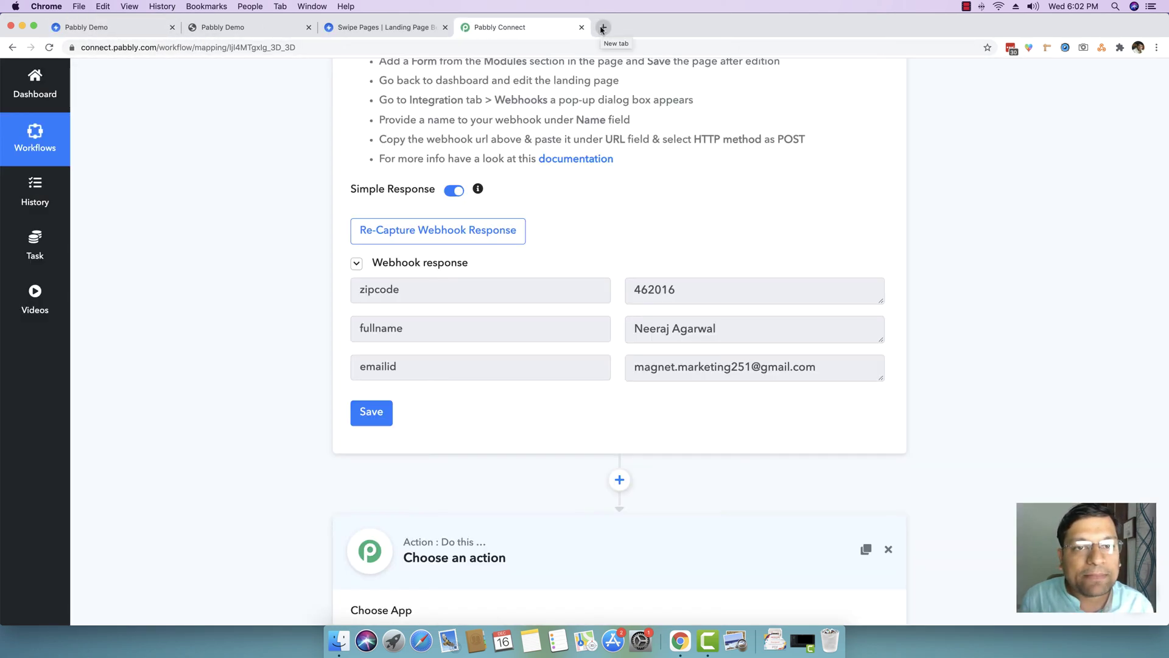
{"action": "left_click", "coordinate": [602, 28]}
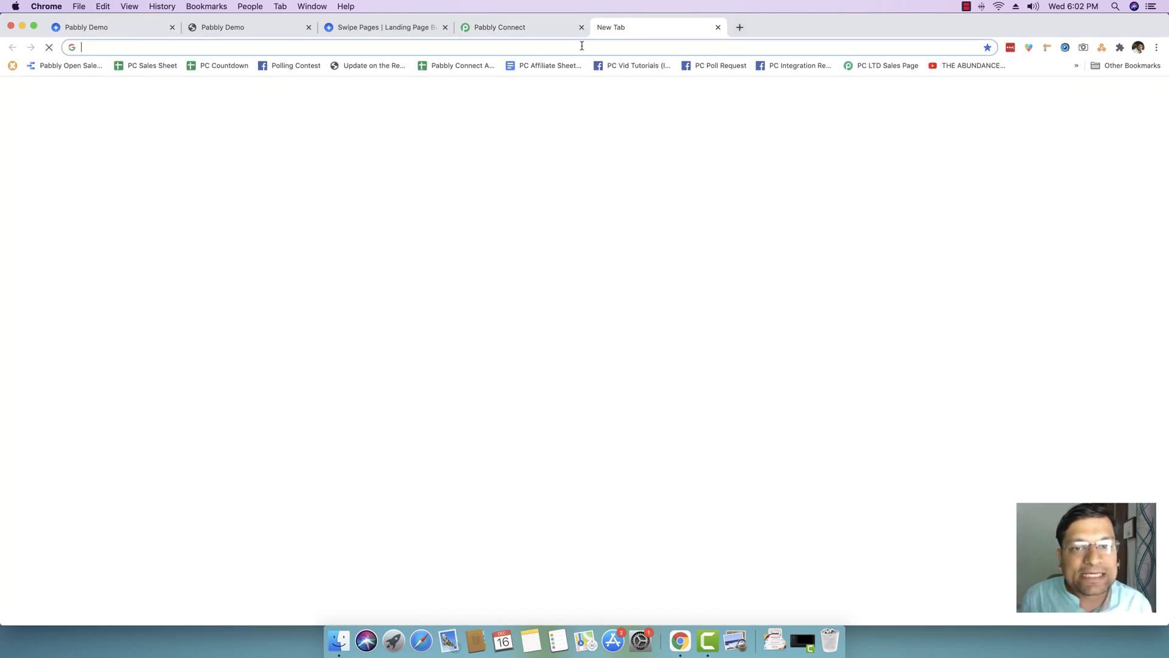
{"action": "type", "text": "acco"}
{"action": "key", "text": "Return"}
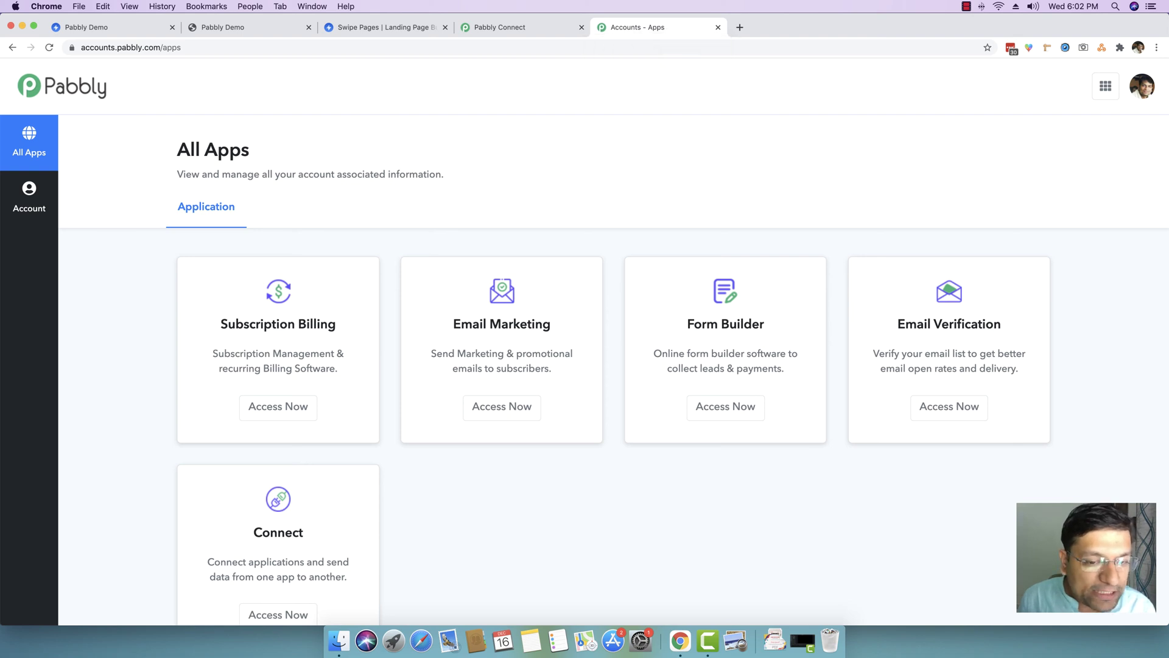
{"action": "left_click", "coordinate": [514, 416]}
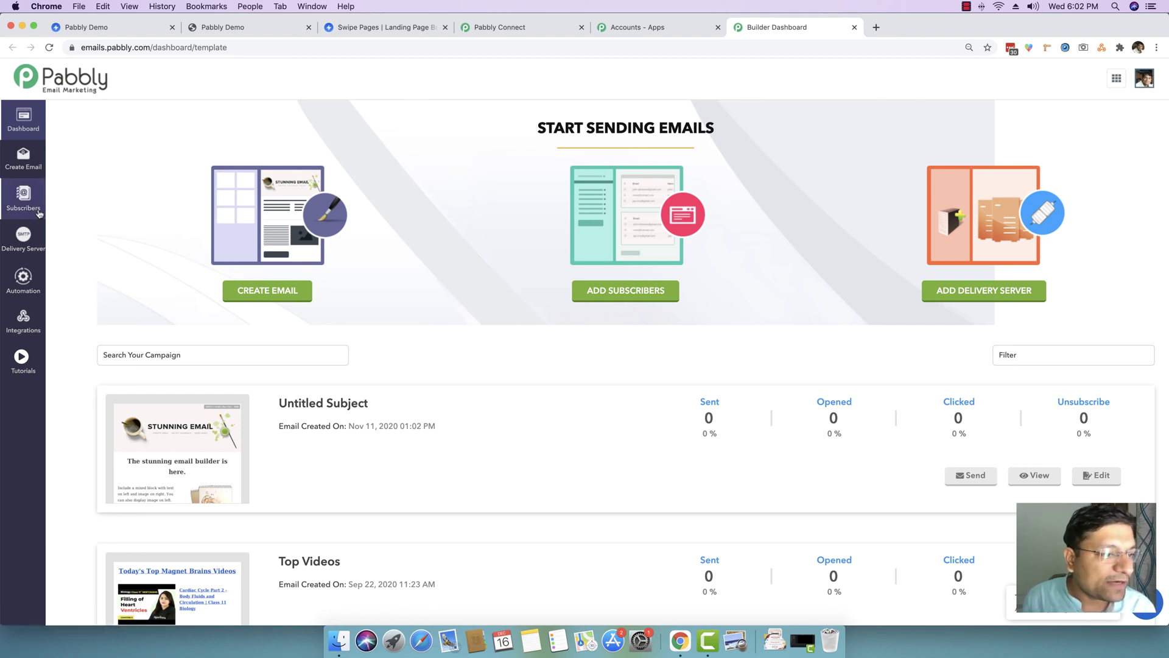
- Create List 5 under Subscribers, rename it 'SwipePages', and open the new list
{"action": "left_click", "coordinate": [21, 201]}
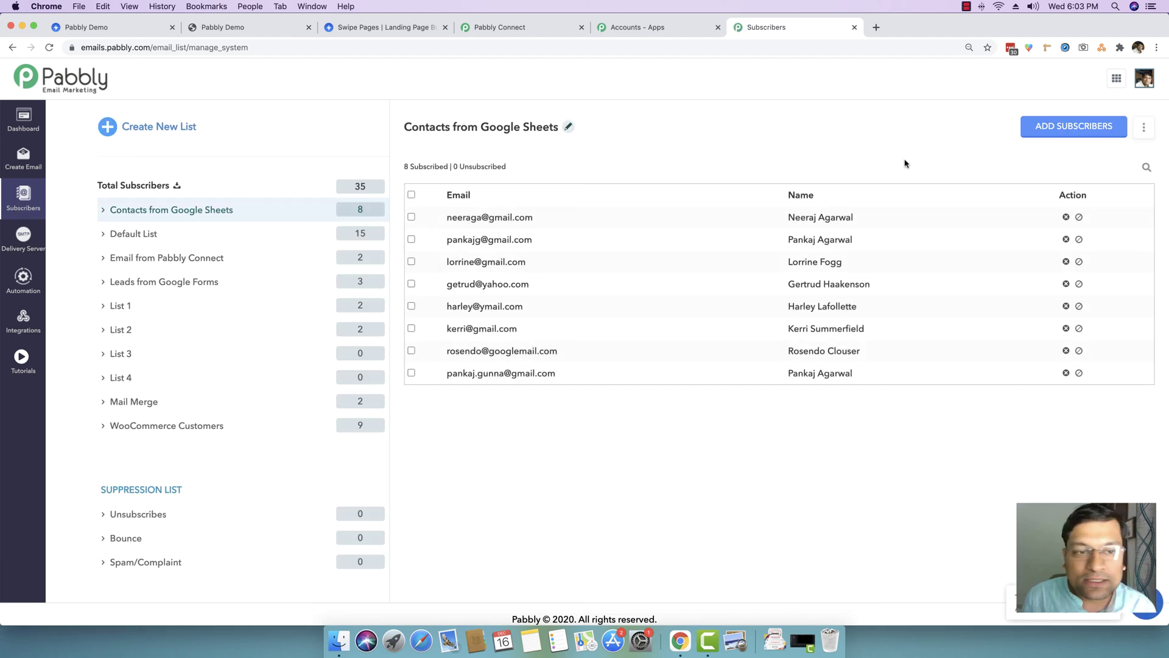
{"action": "left_click", "coordinate": [164, 131]}
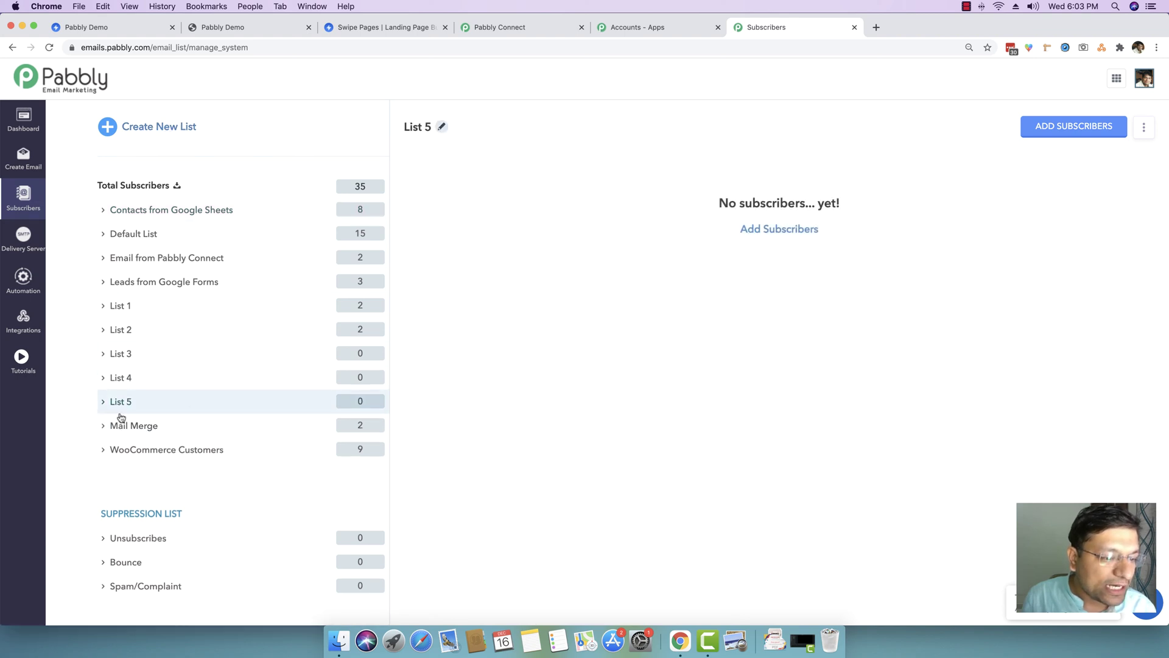
{"action": "left_click", "coordinate": [441, 127]}
{"action": "left_click", "coordinate": [331, 128]}
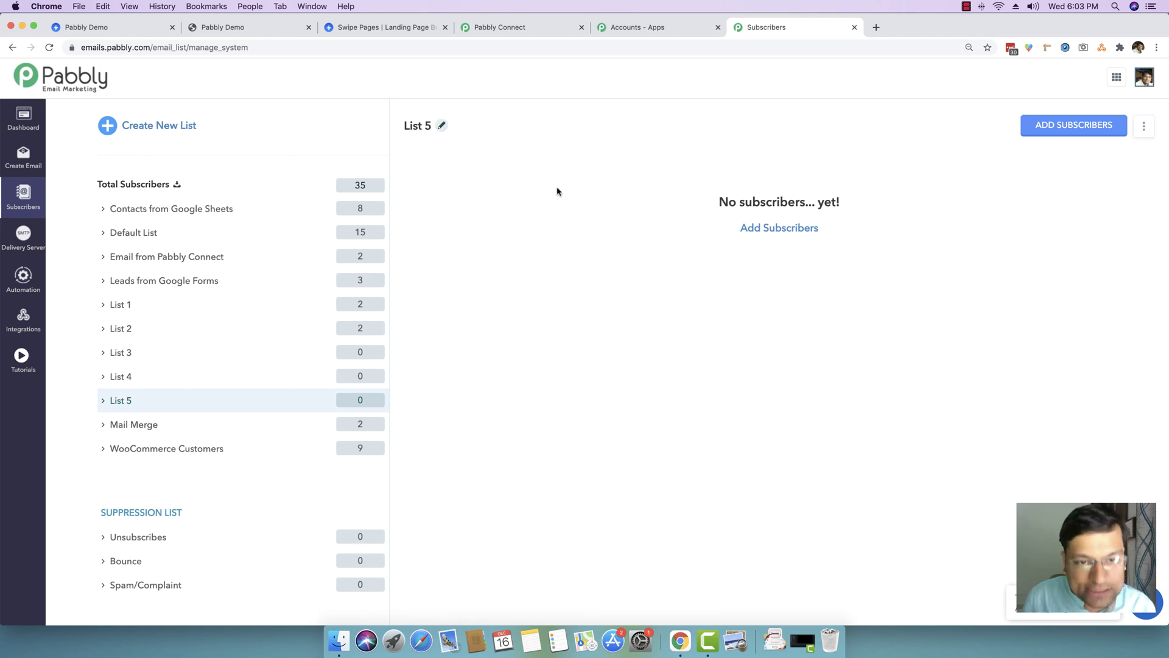
{"action": "left_click", "coordinate": [442, 126]}
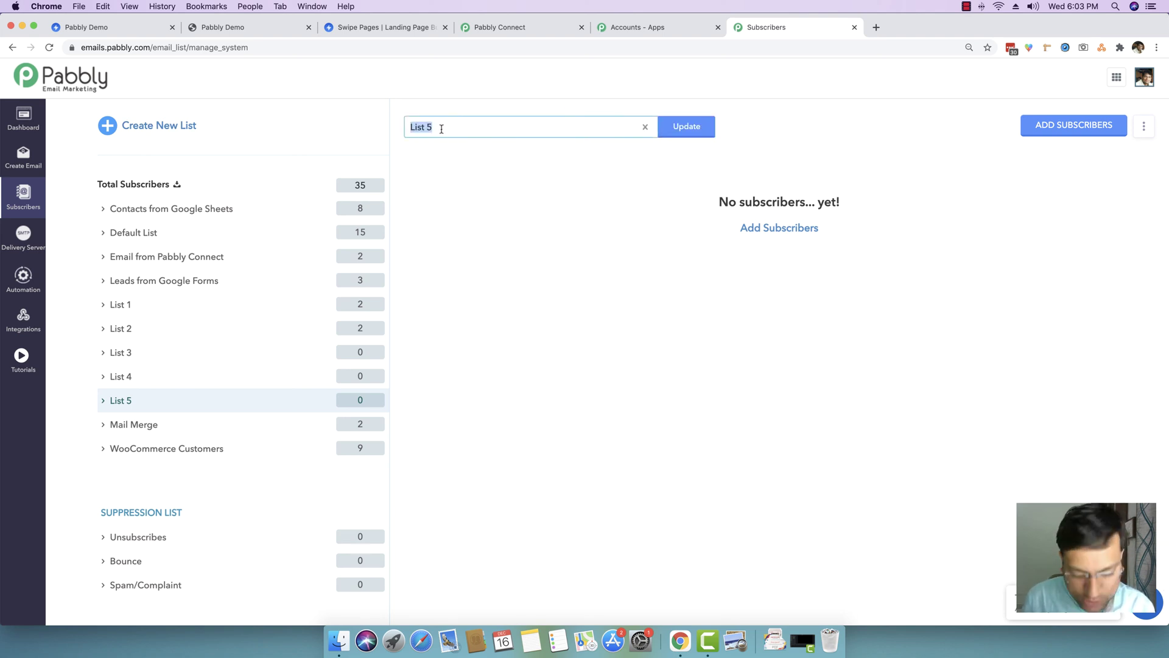
{"action": "type", "text": "wipePages"}
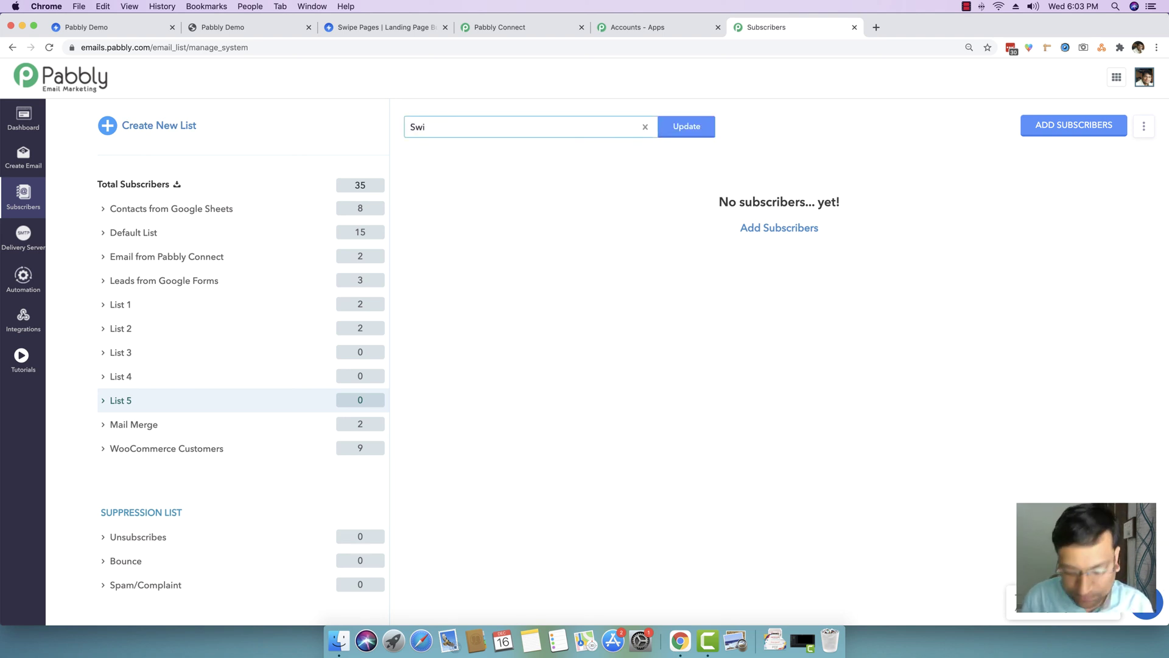
{"action": "left_click", "coordinate": [690, 128]}
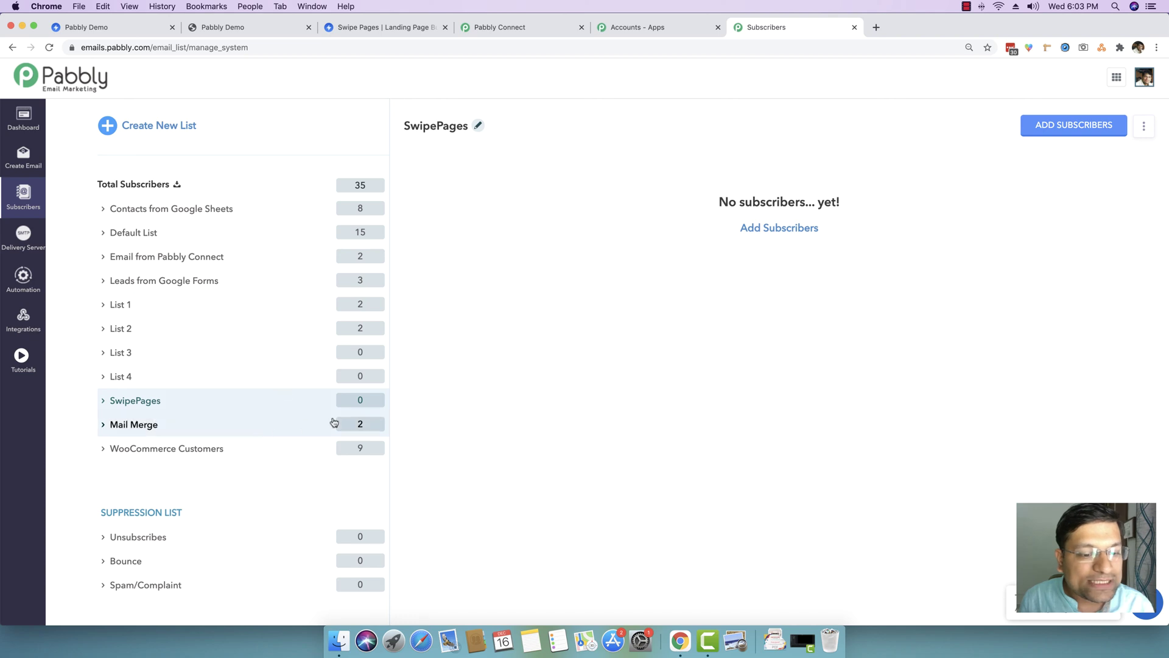
{"action": "left_click", "coordinate": [358, 404]}
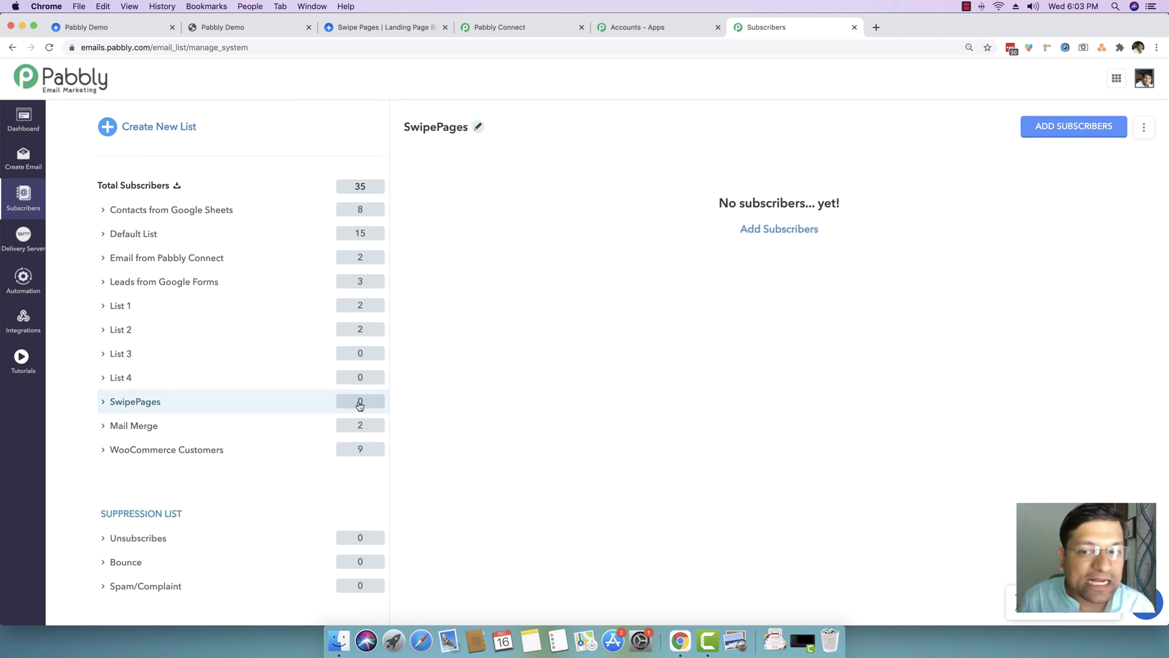
{"action": "left_click", "coordinate": [661, 29]}
- Set the action app to Pabbly Email Marketing with the Add Subscribers event and begin connecting
{"action": "left_click", "coordinate": [506, 27]}
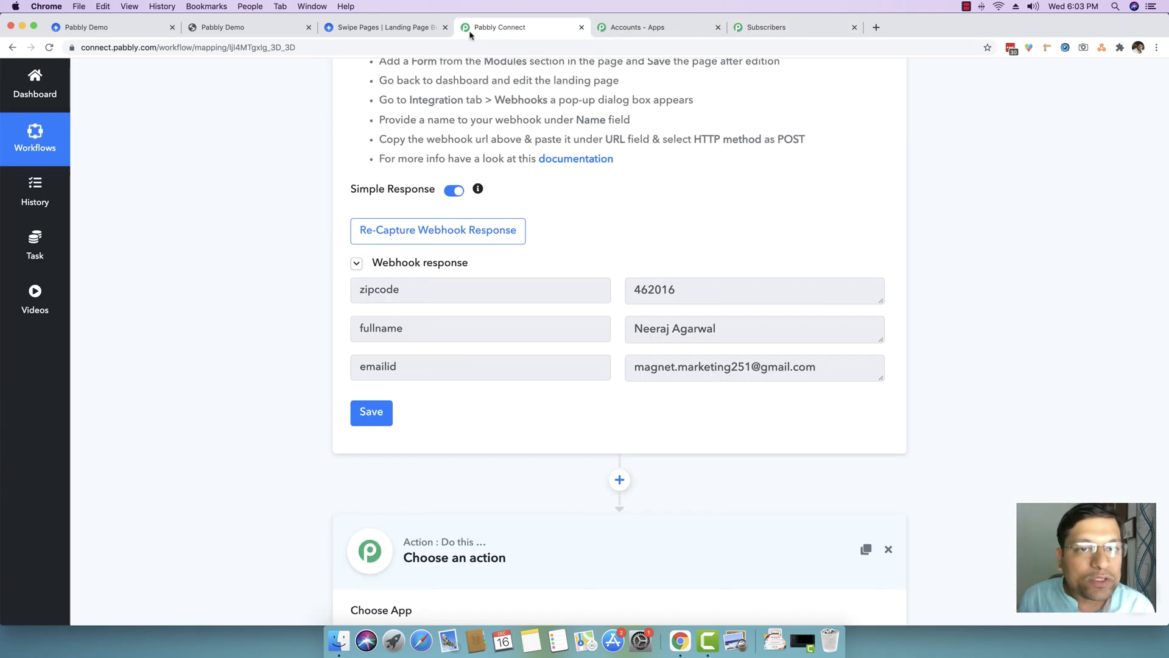
{"action": "scroll", "coordinate": [568, 182], "scroll_direction": "down", "scroll_amount": 4}
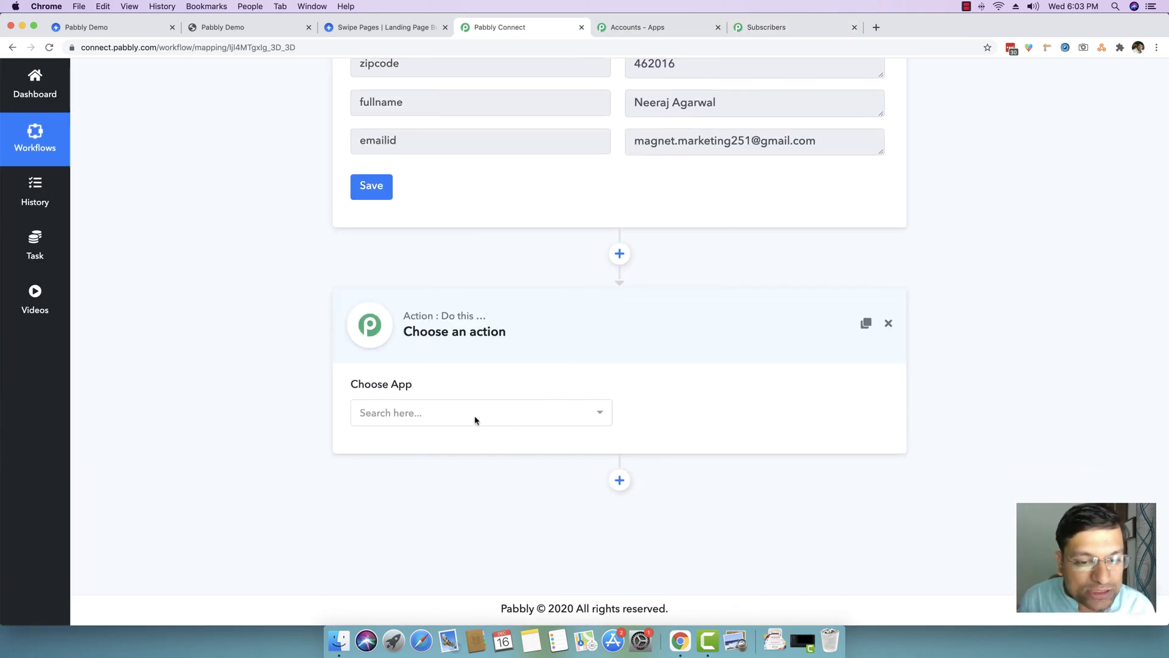
{"action": "left_click", "coordinate": [425, 414]}
{"action": "type", "text": "pabbly ema"}
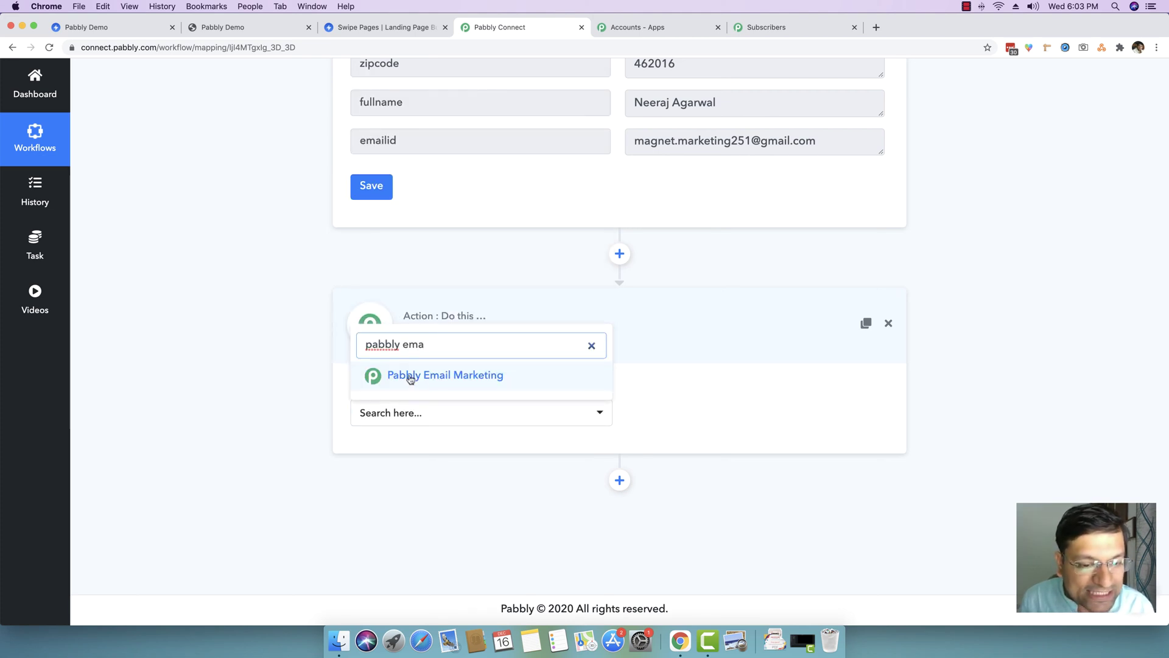
{"action": "left_click", "coordinate": [411, 378]}
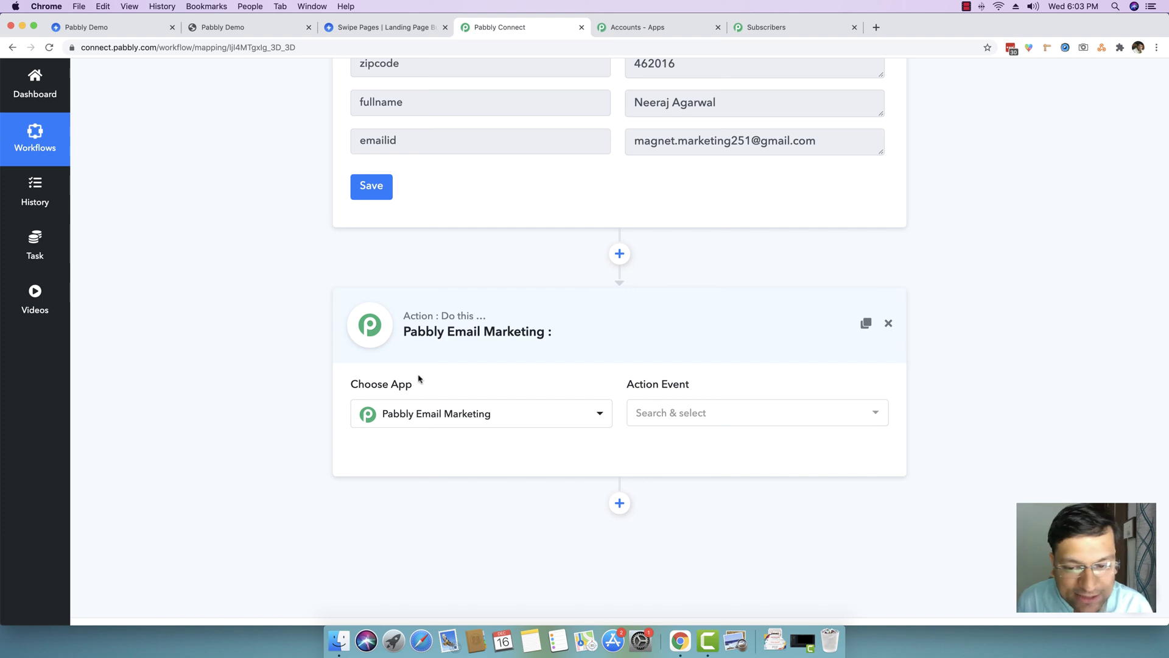
{"action": "left_click", "coordinate": [667, 416]}
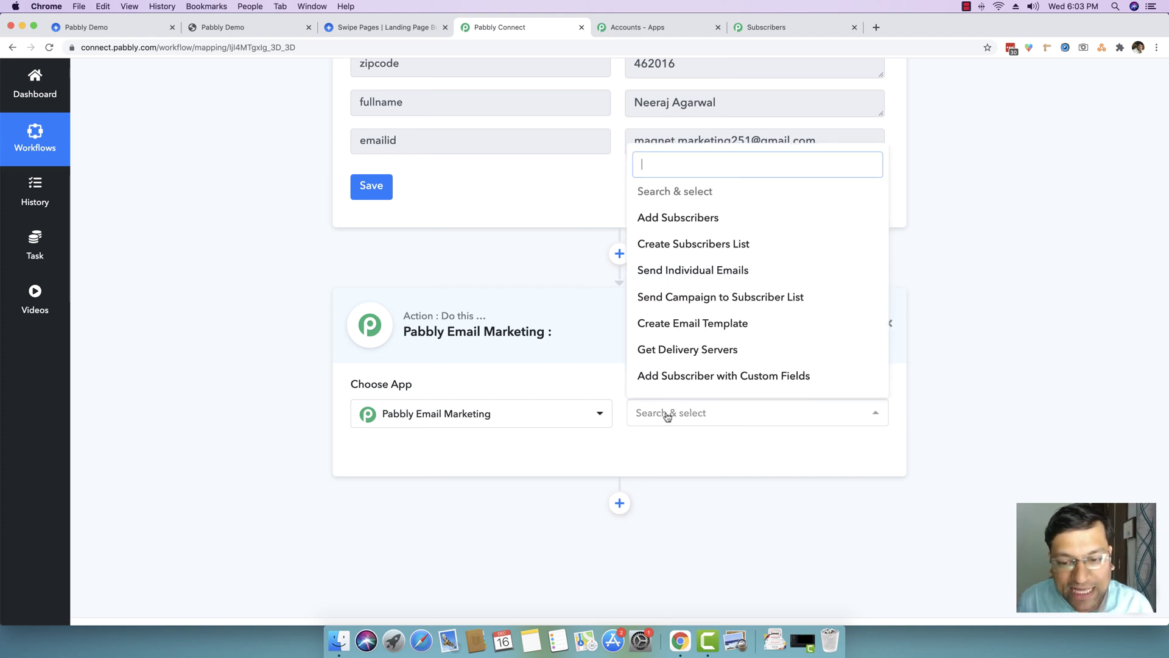
{"action": "left_click", "coordinate": [686, 226]}
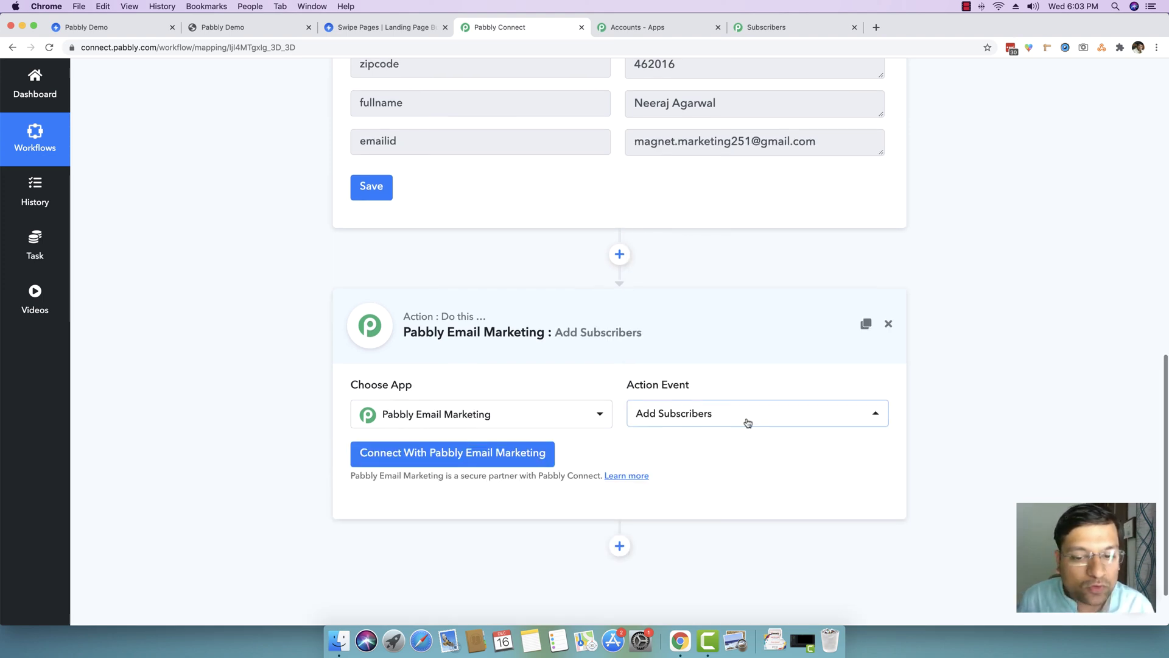
{"action": "scroll", "coordinate": [442, 458], "scroll_direction": "down", "scroll_amount": 1}
{"action": "left_click", "coordinate": [443, 456]}
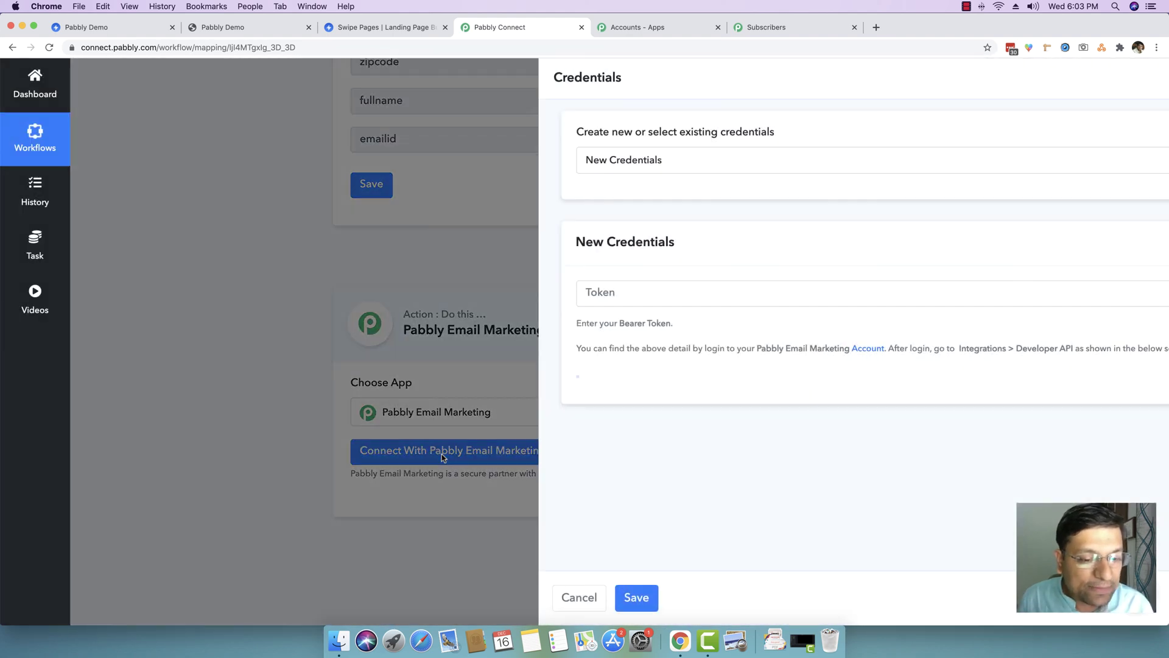
- Leave the Bearer Token field unfilled and head to the Pabbly all-apps page
{"action": "left_click", "coordinate": [514, 289]}
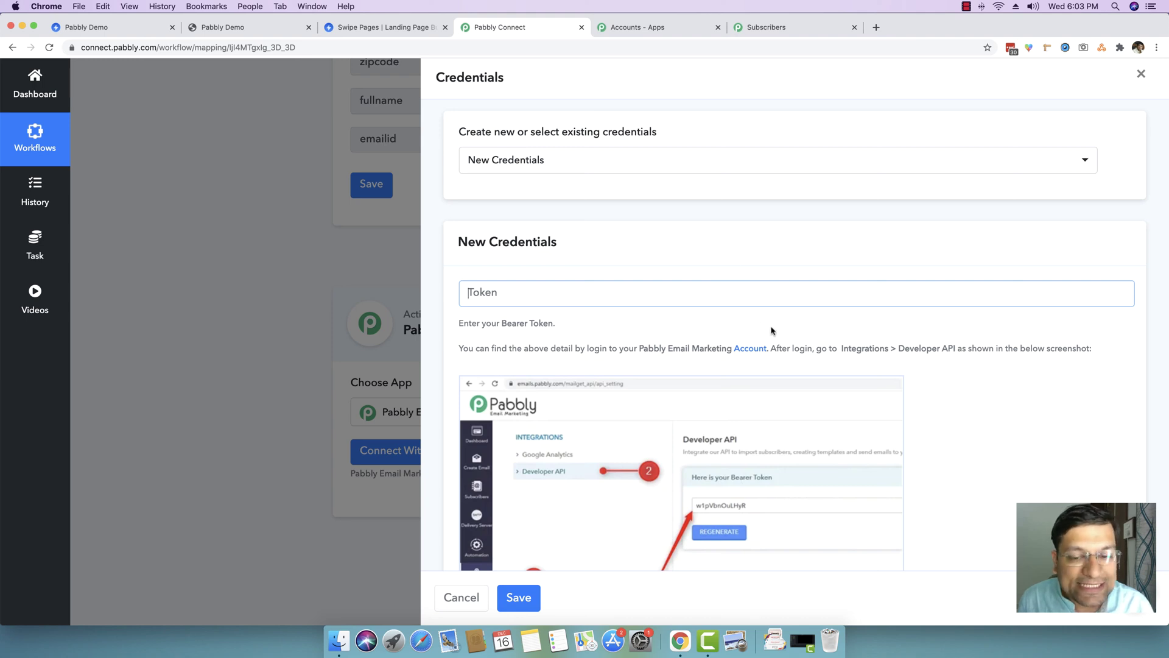
{"action": "scroll", "coordinate": [771, 331], "scroll_direction": "down", "scroll_amount": 3}
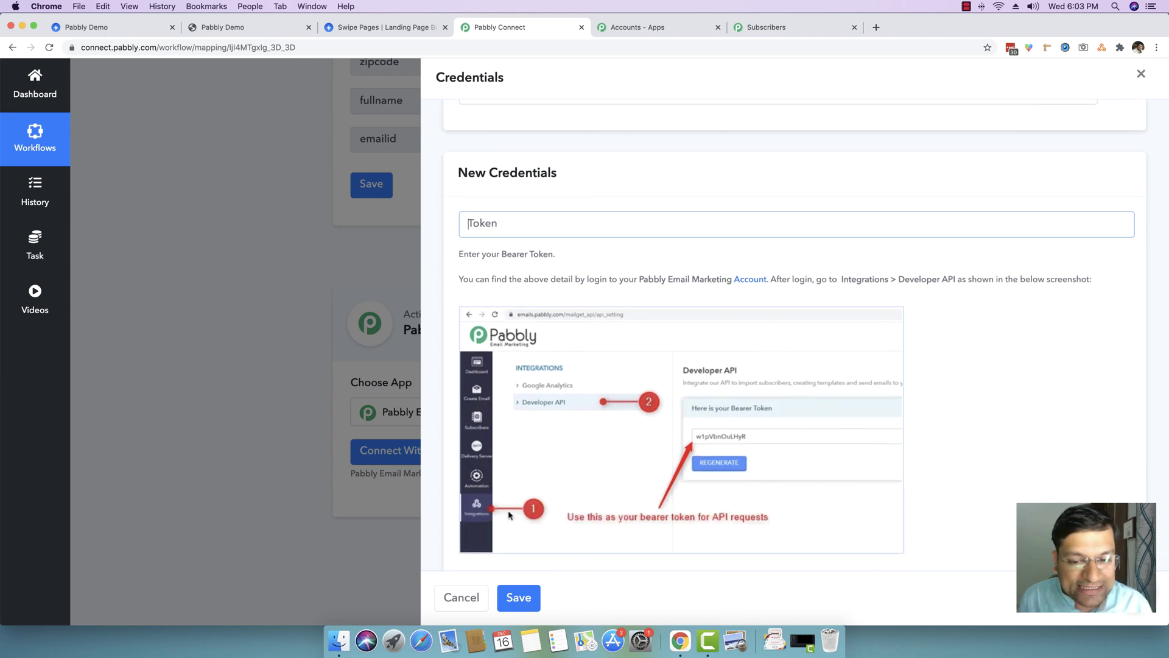
{"action": "scroll", "coordinate": [719, 396], "scroll_direction": "up", "scroll_amount": 3}
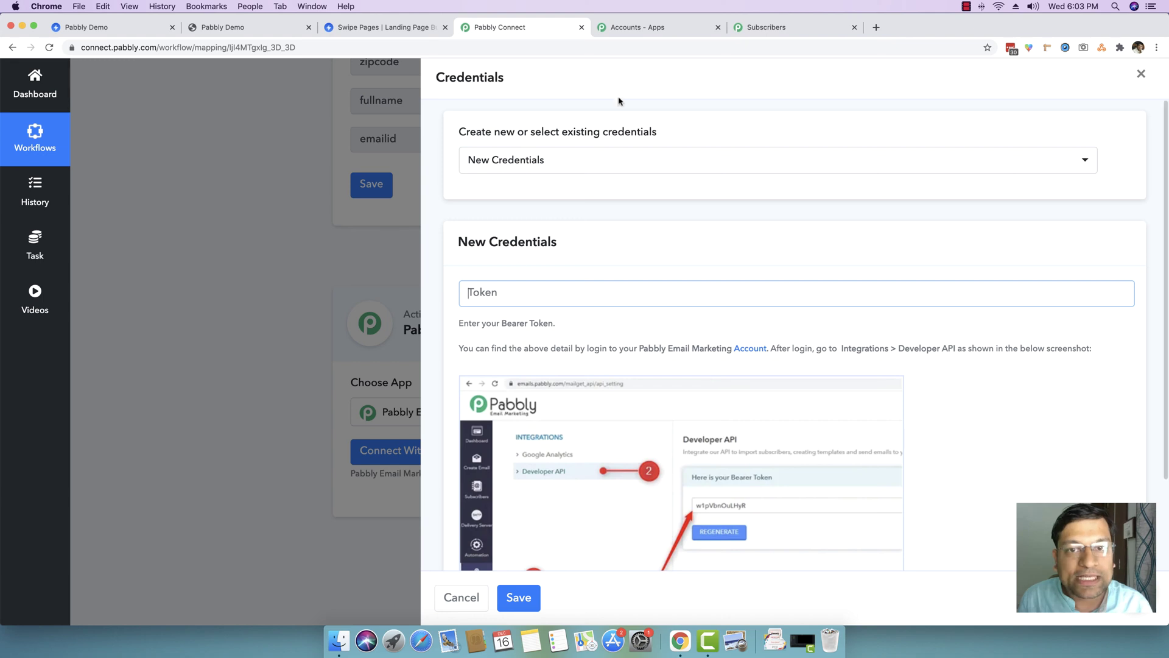
{"action": "left_click", "coordinate": [636, 27]}
- Copy the bearer token from Email Marketing's Integrations > Developer API settings and return to the workflow
{"action": "left_click", "coordinate": [769, 28]}
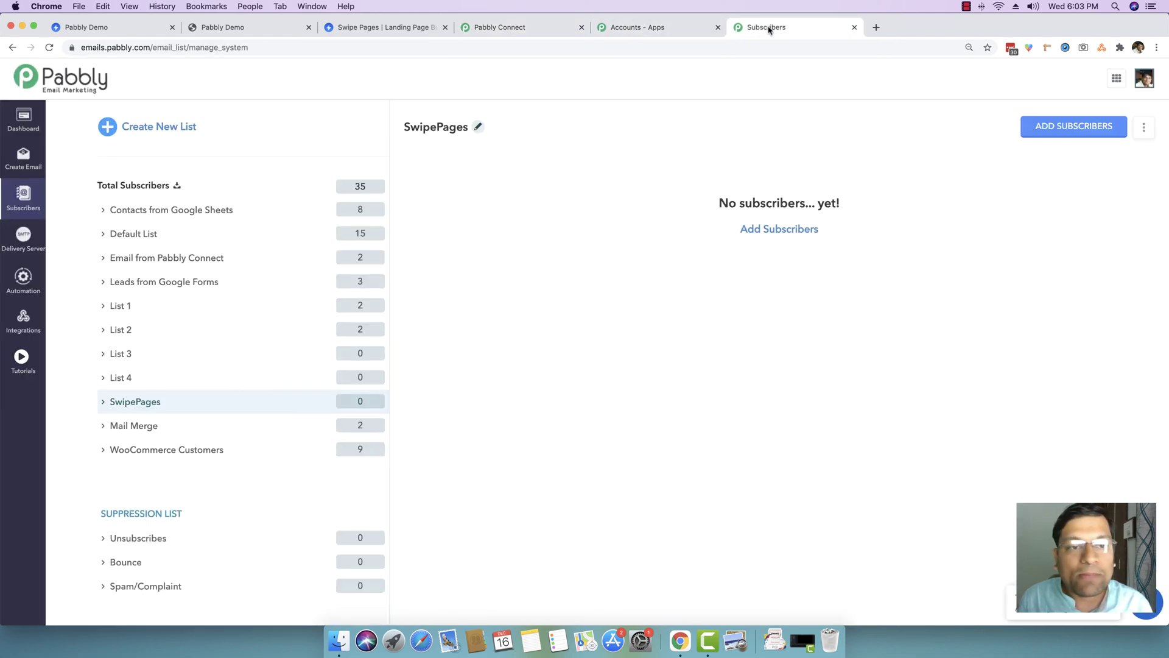
{"action": "left_click", "coordinate": [20, 332]}
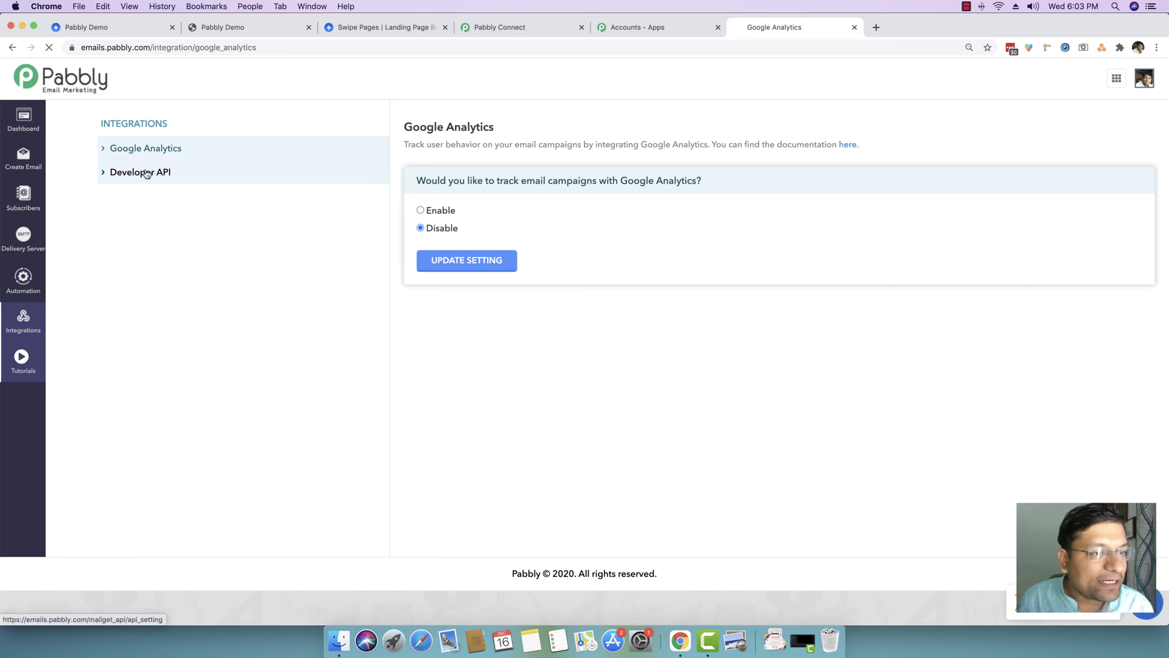
{"action": "left_click", "coordinate": [154, 177]}
{"action": "left_click_drag", "start_coordinate": [486, 220], "coordinate": [376, 223]}
{"action": "key", "text": "super+c"}
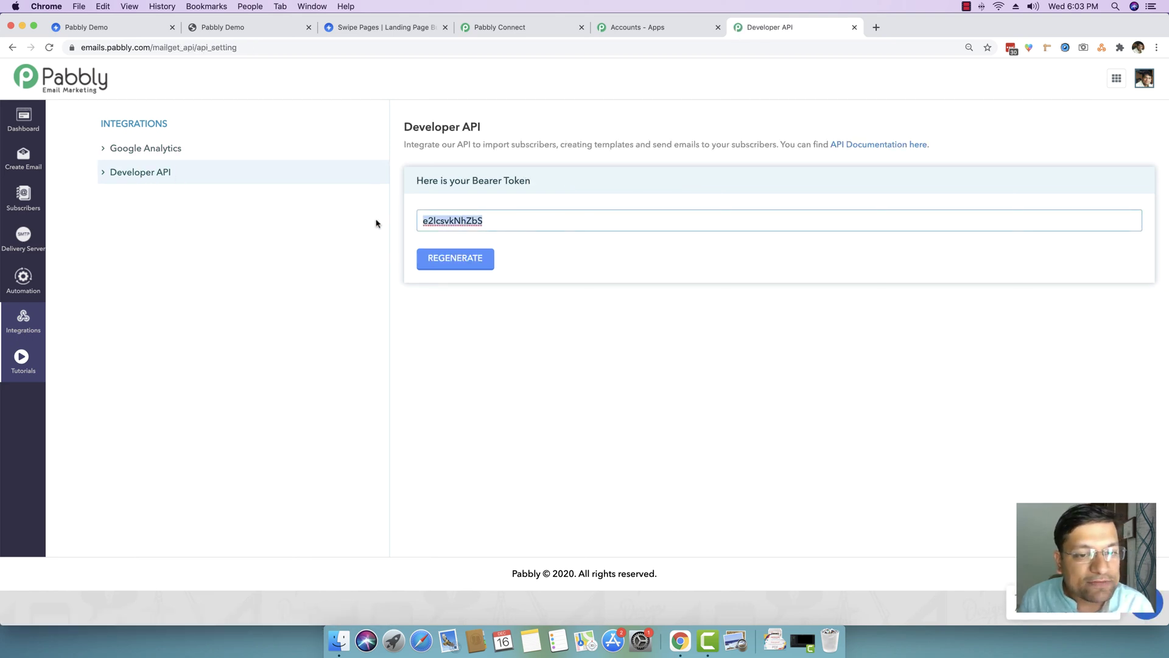
{"action": "left_click", "coordinate": [555, 33]}
- Save the connection with the pasted bearer token and choose SwipePages as the List Name
{"action": "key", "text": "super+v"}
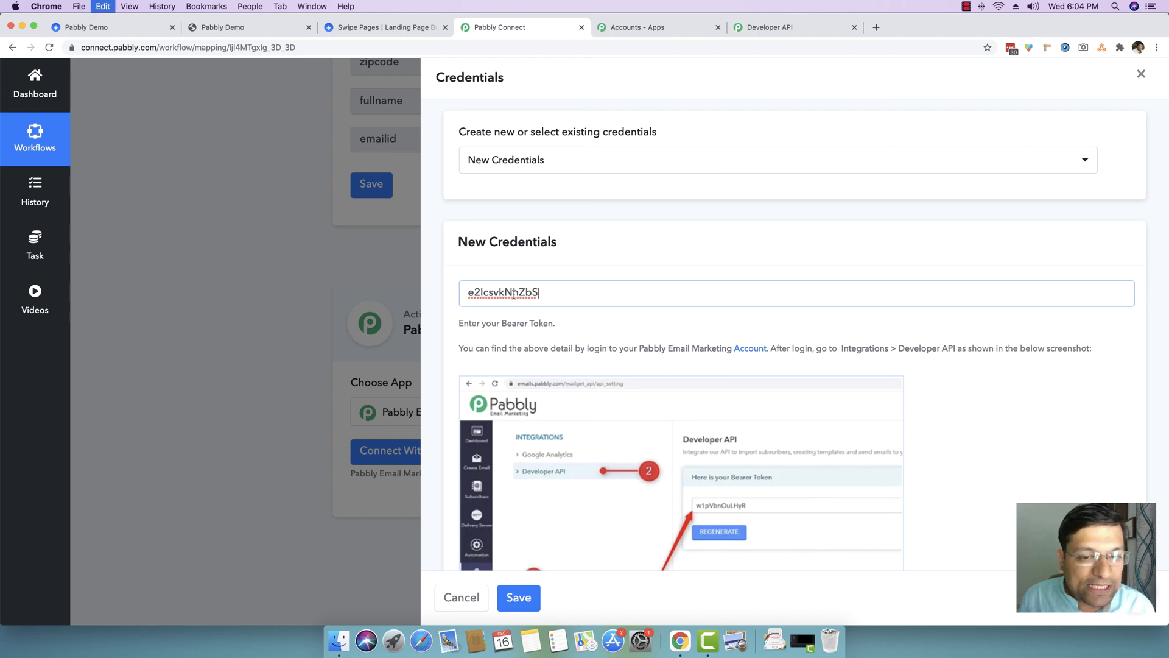
{"action": "left_click", "coordinate": [524, 598]}
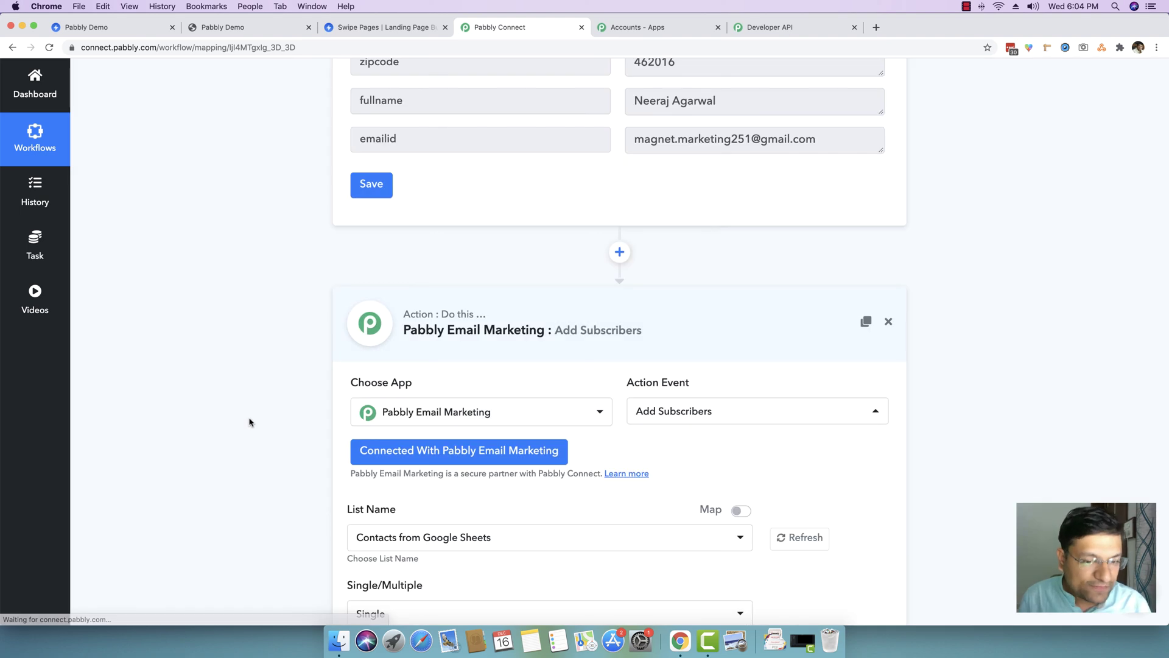
{"action": "scroll", "coordinate": [249, 422], "scroll_direction": "down", "scroll_amount": 3}
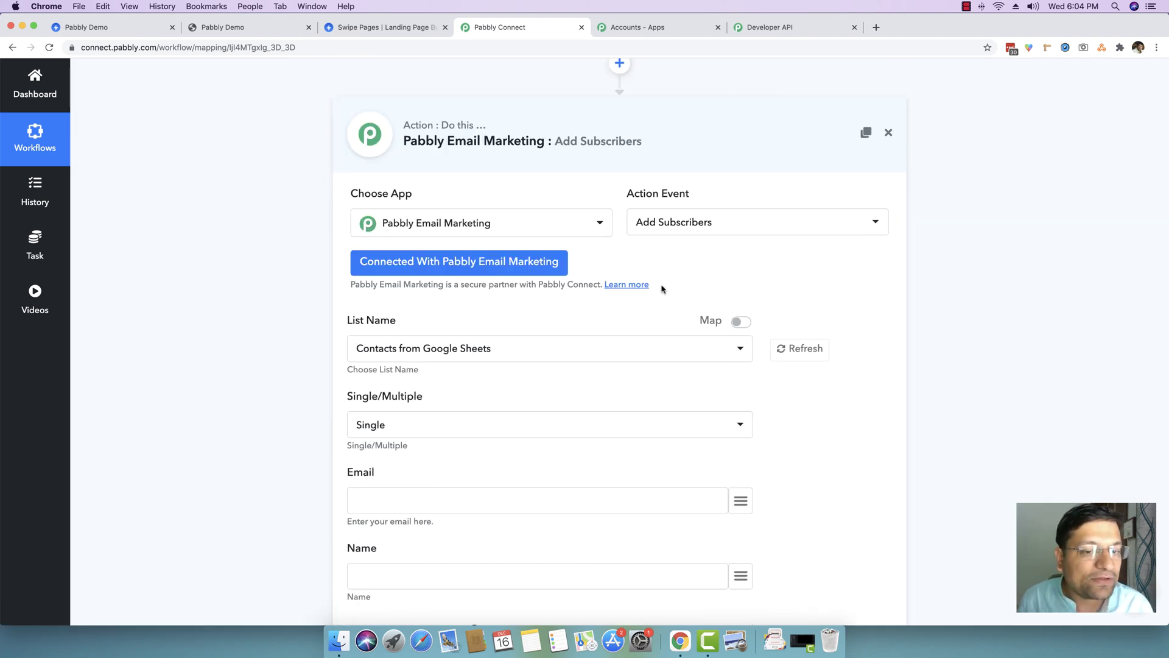
{"action": "scroll", "coordinate": [658, 289], "scroll_direction": "down", "scroll_amount": 1}
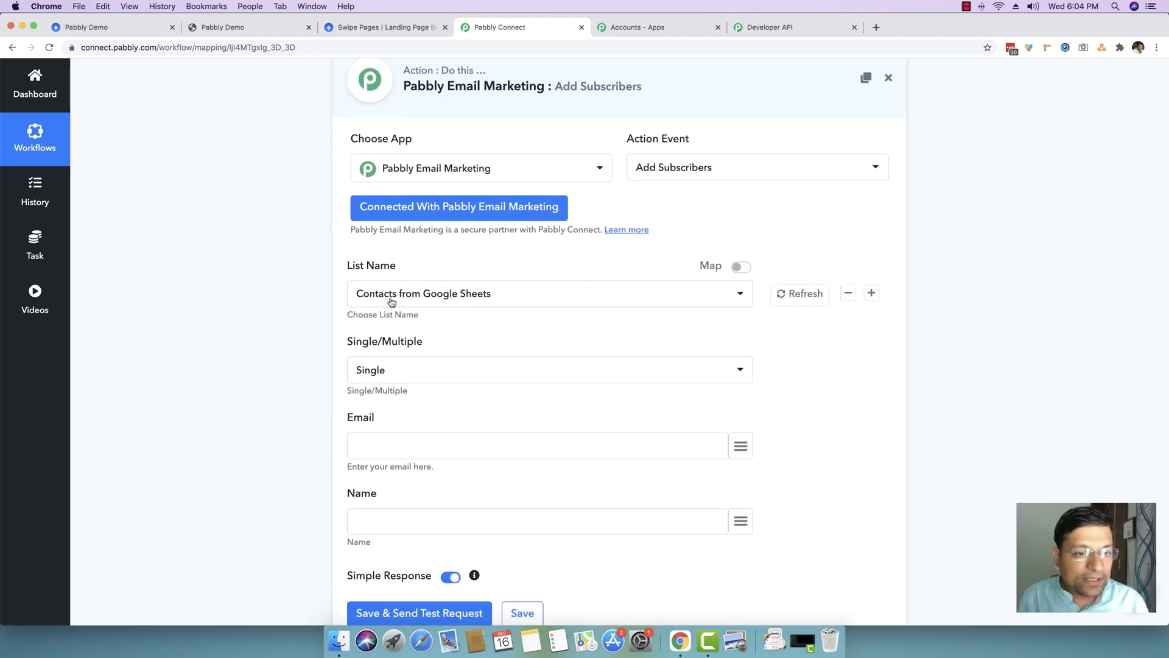
{"action": "left_click", "coordinate": [430, 295]}
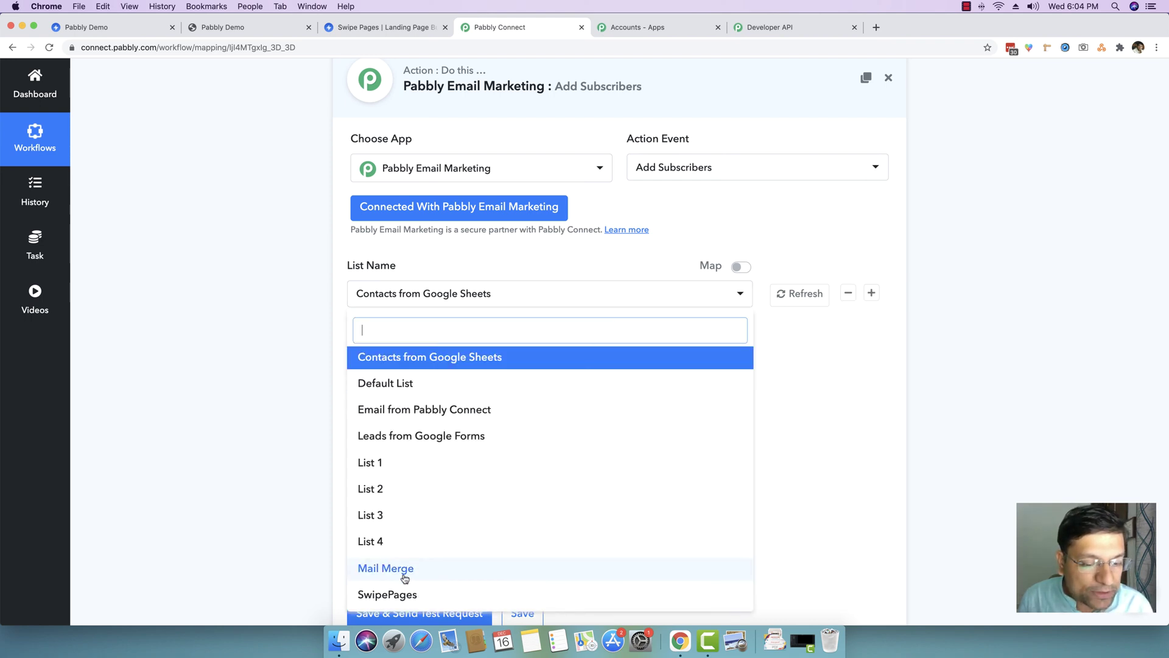
{"action": "left_click", "coordinate": [373, 595]}
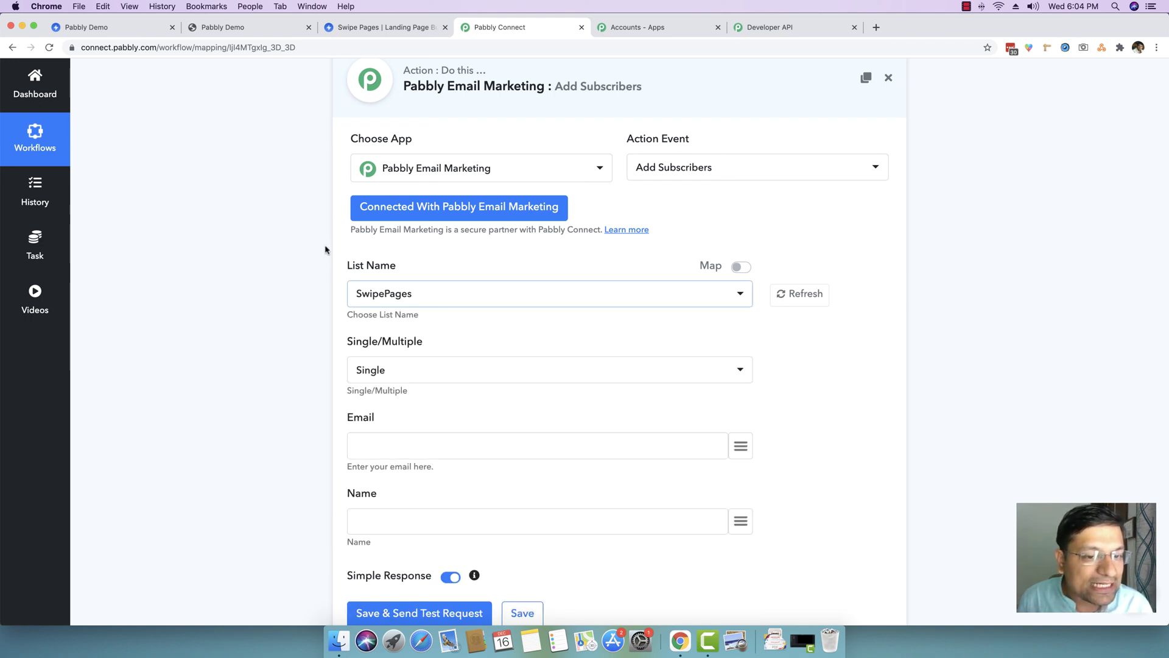
- Confirm the SwipePages list in Email Marketing has no subscribers yet, then return to the workflow
{"action": "left_click", "coordinate": [642, 28]}
{"action": "left_click", "coordinate": [757, 28]}
{"action": "left_click", "coordinate": [24, 207]}
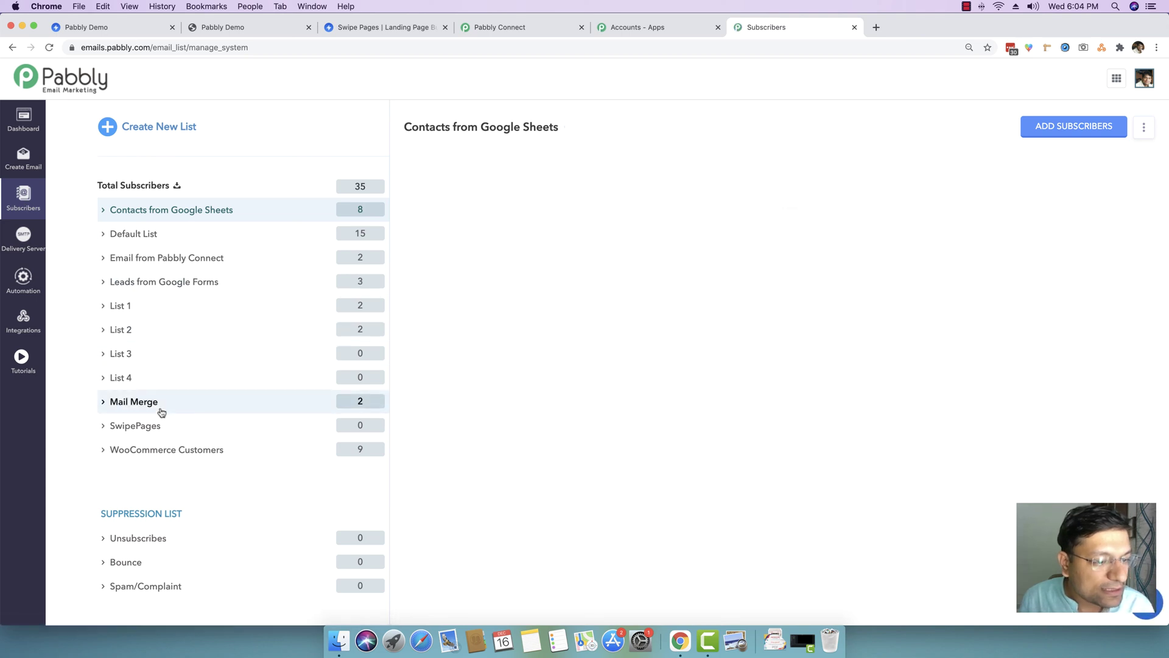
{"action": "left_click", "coordinate": [149, 426]}
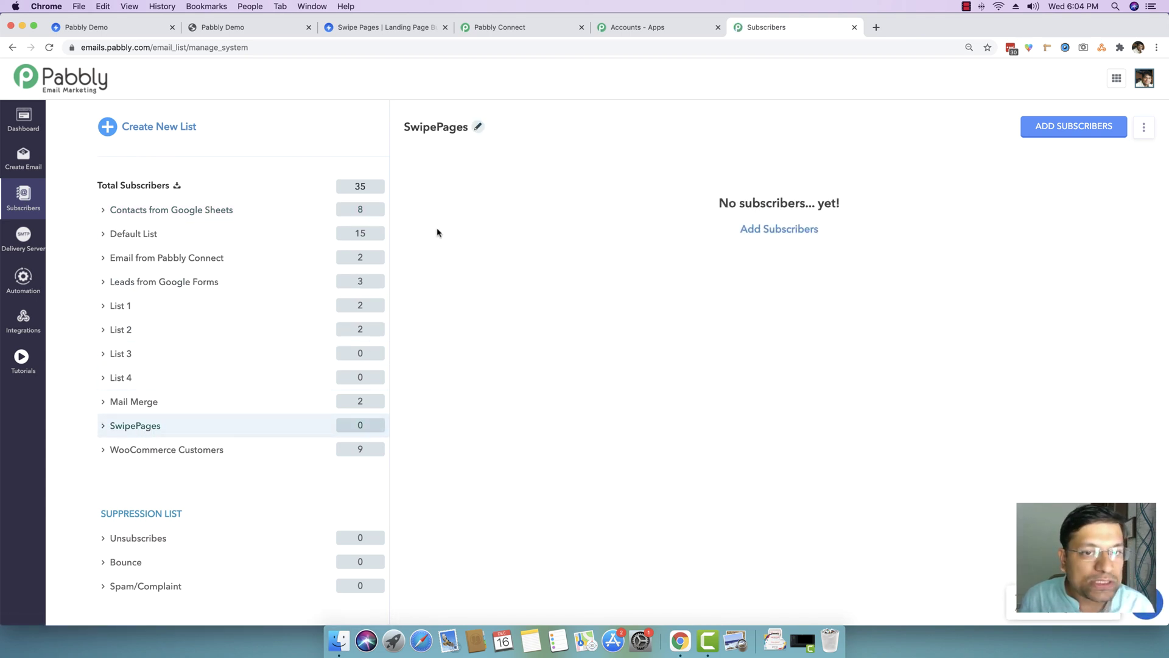
{"action": "left_click_drag", "start_coordinate": [721, 202], "coordinate": [885, 200]}
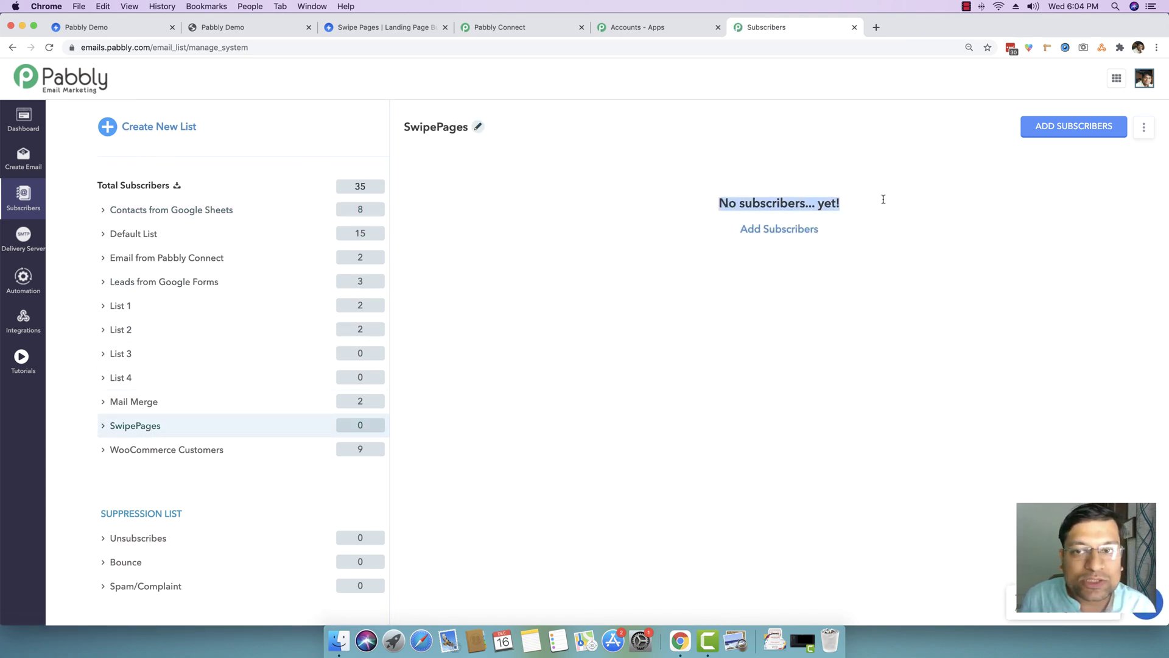
{"action": "left_click", "coordinate": [883, 199]}
{"action": "left_click", "coordinate": [539, 27]}
- Keep Single mode and map Email to emailid and Name to fullname from the trigger data
{"action": "scroll", "coordinate": [216, 365], "scroll_direction": "down", "scroll_amount": 3}
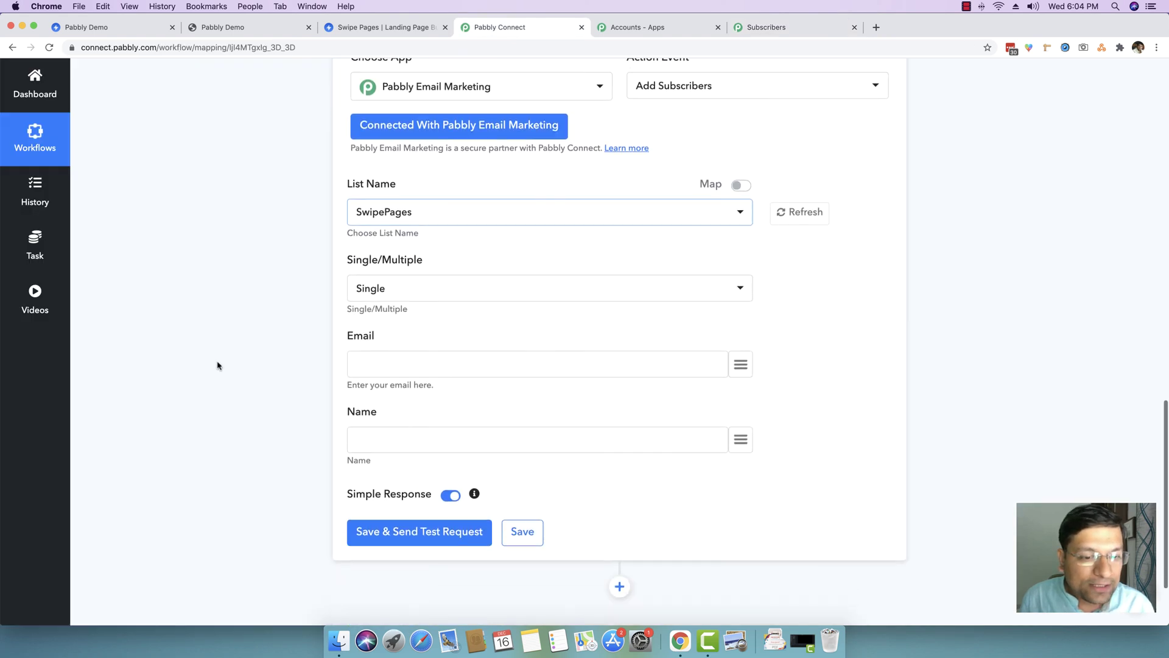
{"action": "left_click", "coordinate": [406, 275]}
{"action": "left_click", "coordinate": [405, 275]}
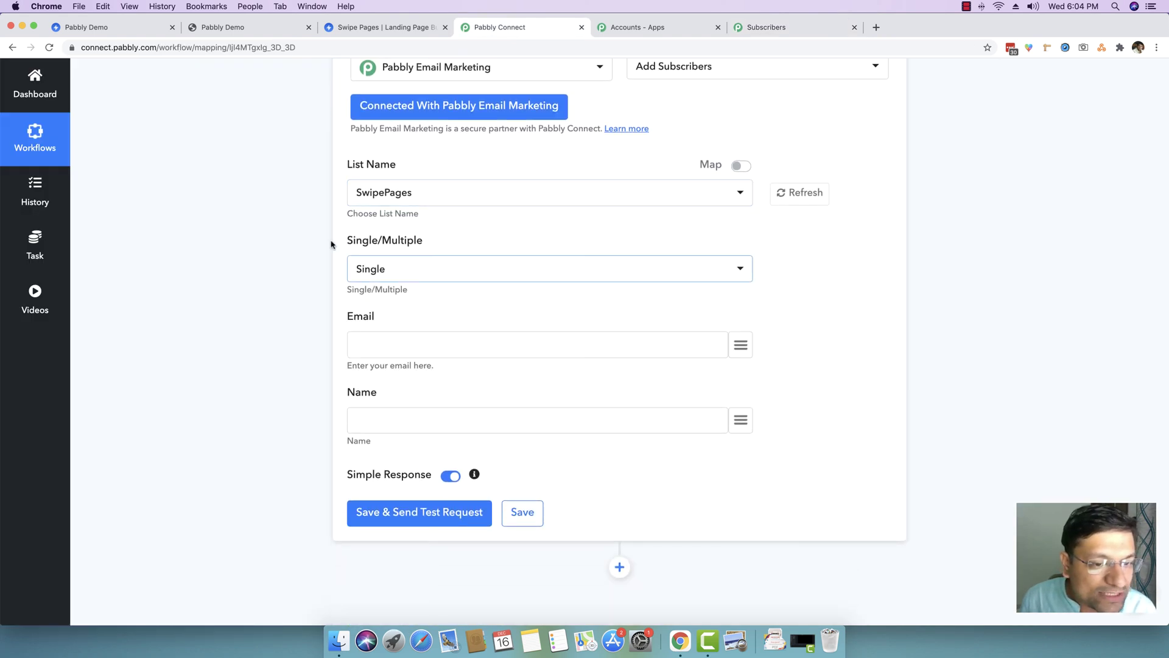
{"action": "left_click", "coordinate": [408, 341]}
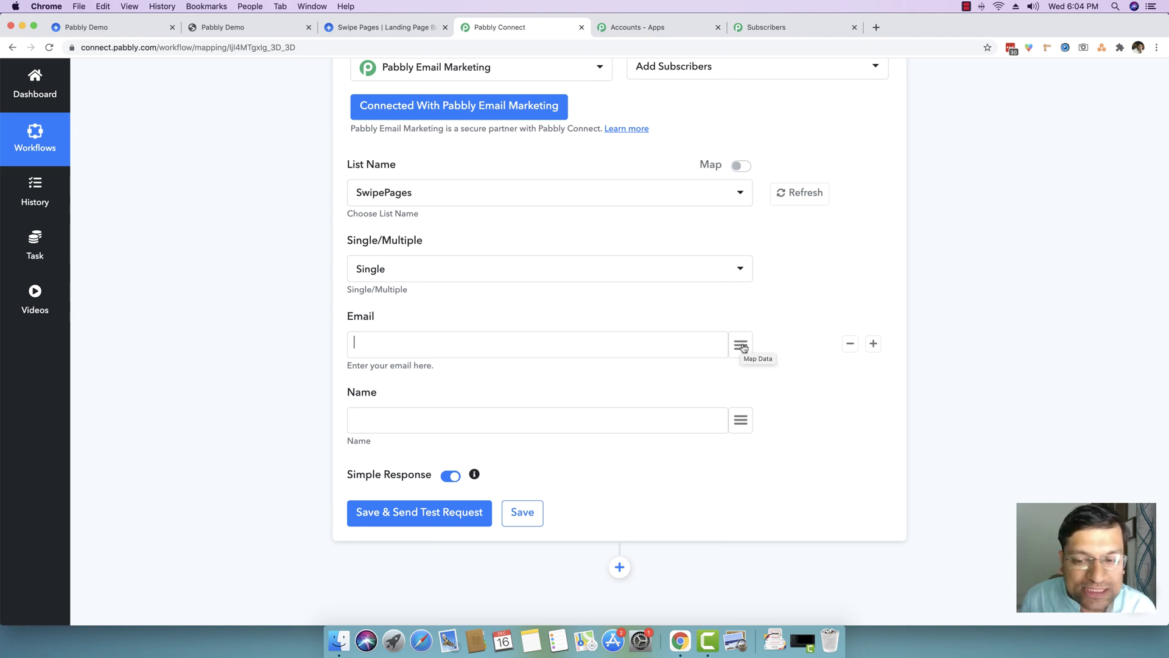
{"action": "left_click", "coordinate": [741, 348]}
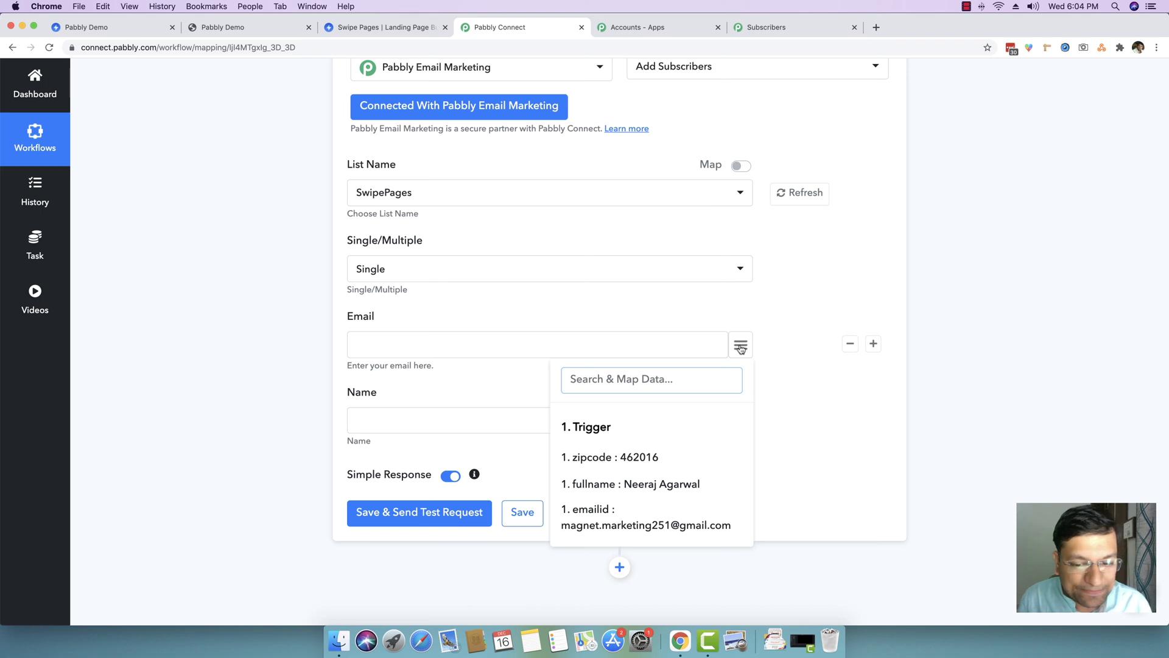
{"action": "left_click", "coordinate": [619, 515]}
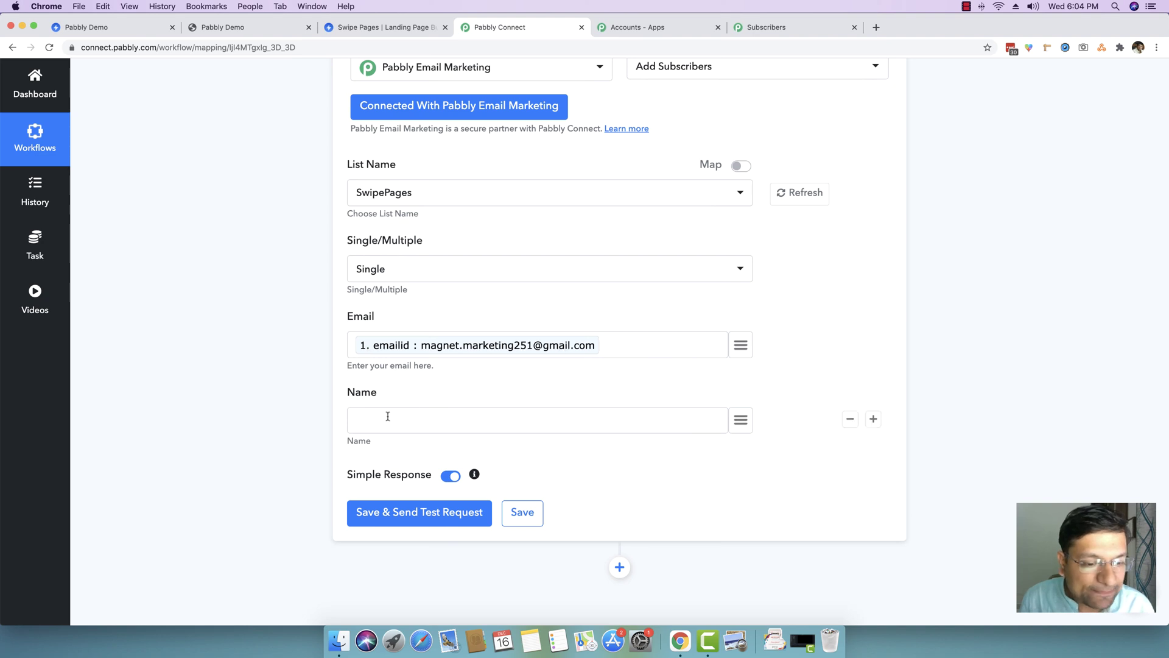
{"action": "left_click", "coordinate": [740, 420]}
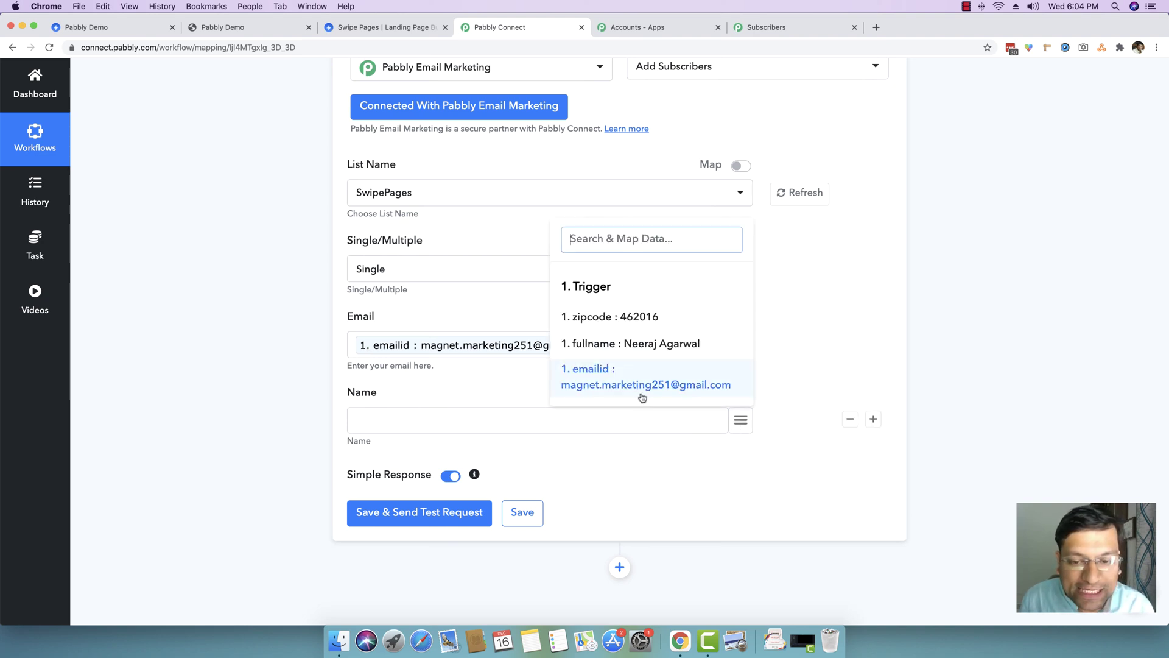
{"action": "left_click", "coordinate": [641, 345]}
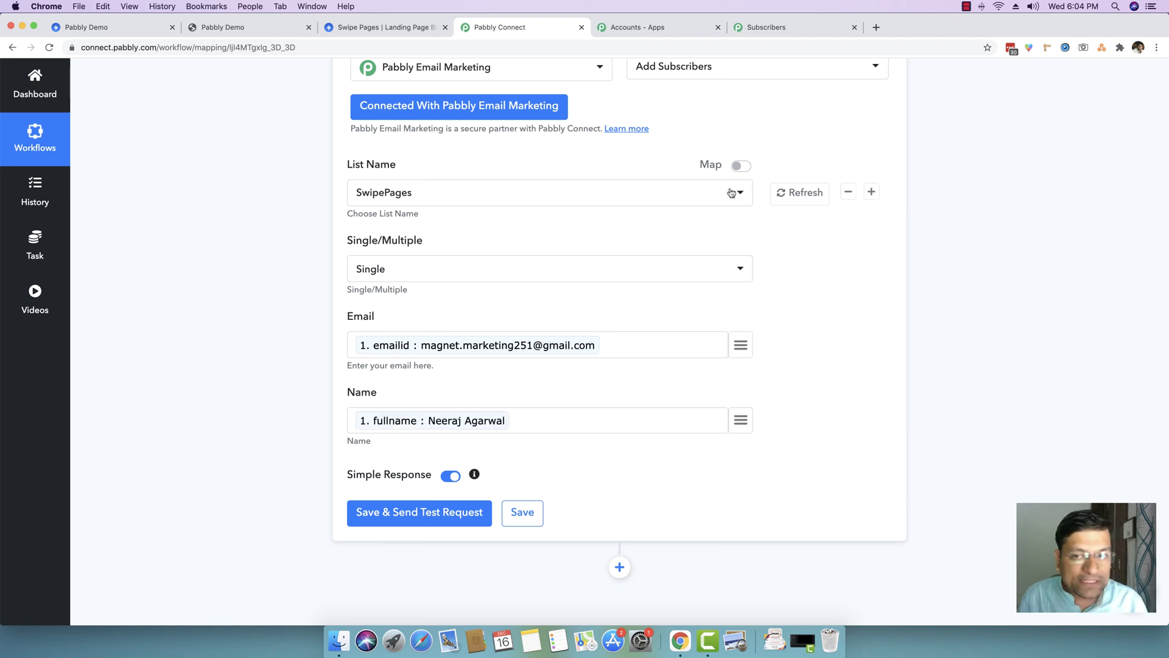
- Review the action event list, keeping Add Subscribers, then scroll down to the form's buttons
{"action": "left_click", "coordinate": [690, 79]}
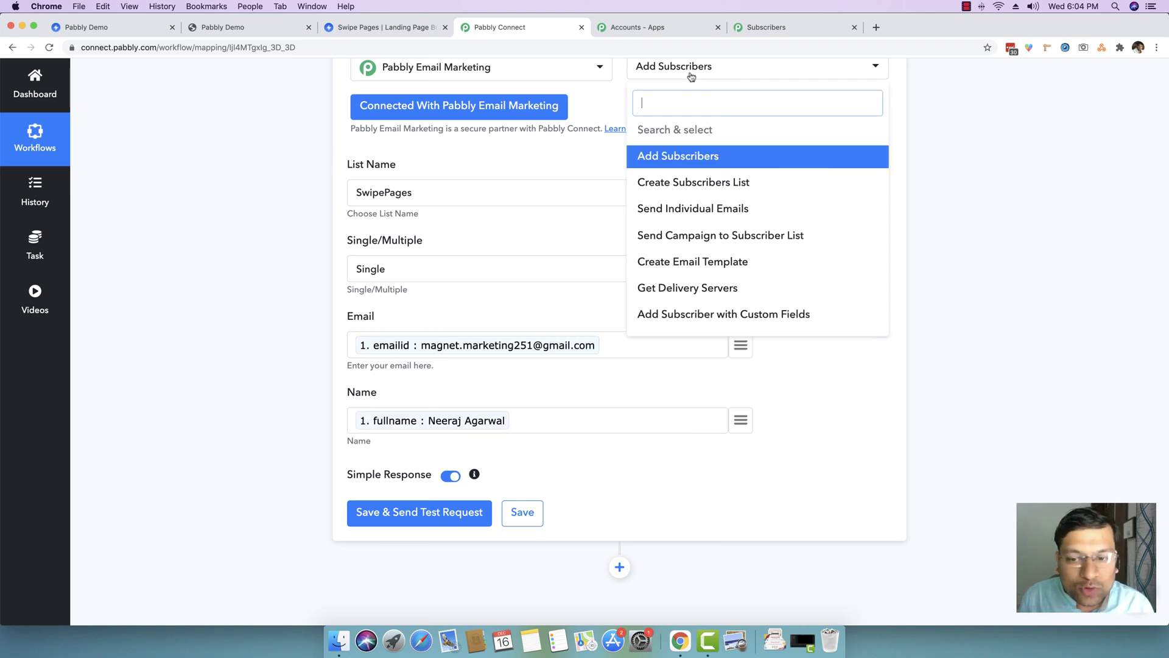
{"action": "left_click", "coordinate": [691, 77]}
{"action": "scroll", "coordinate": [262, 296], "scroll_direction": "up", "scroll_amount": 2}
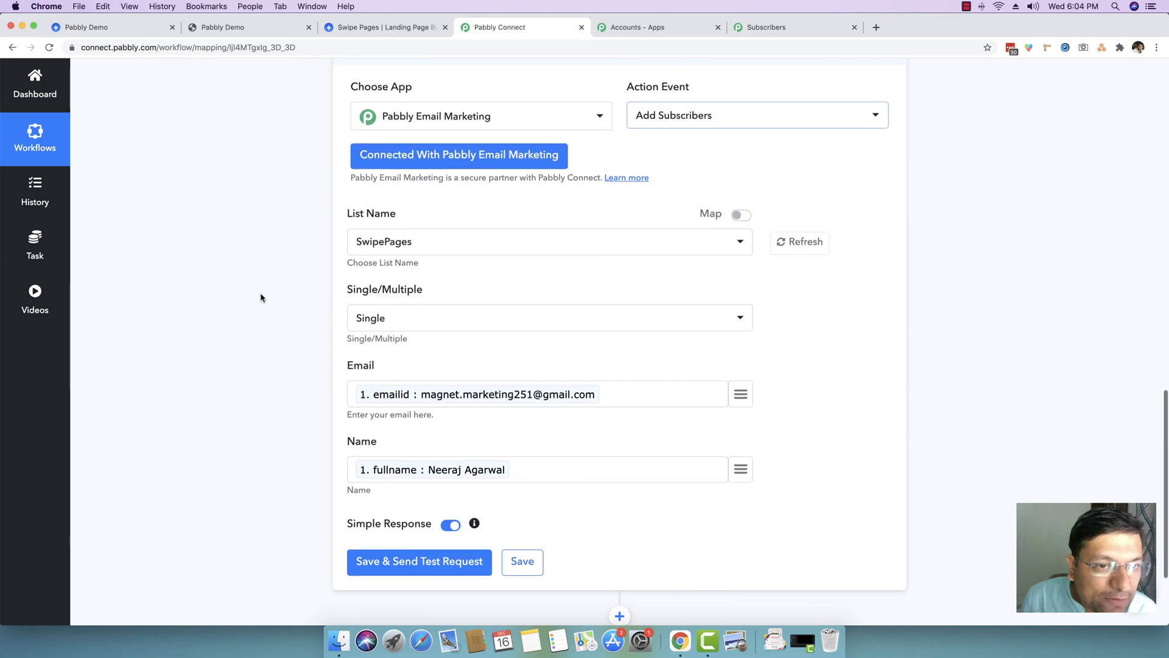
{"action": "left_click", "coordinate": [714, 125]}
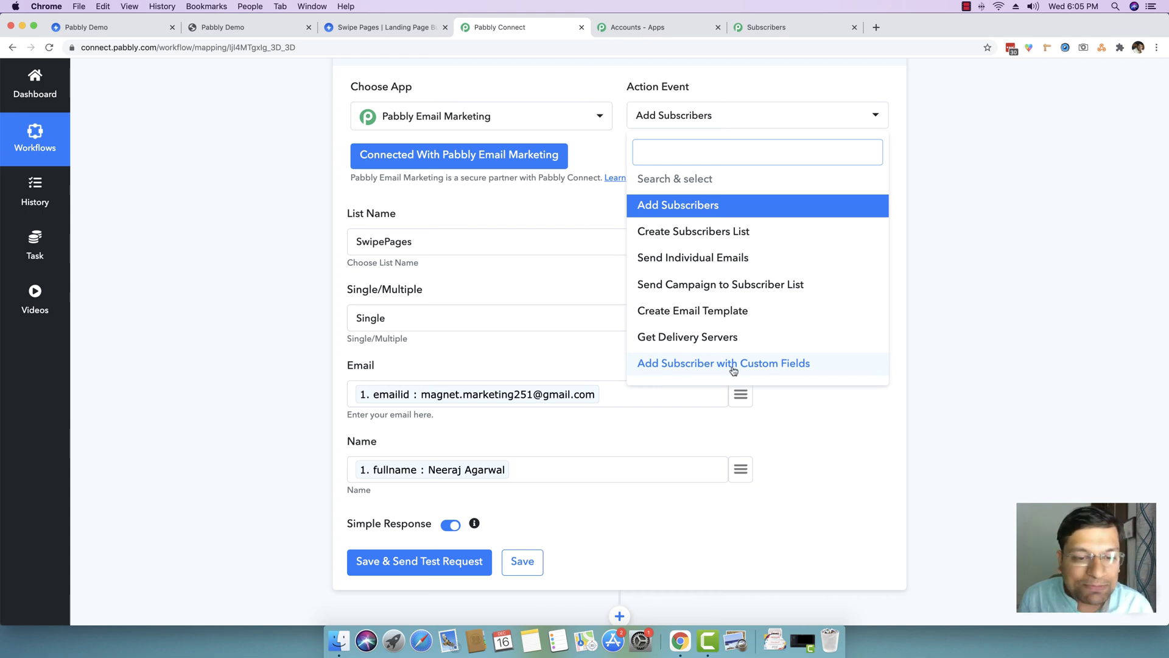
{"action": "left_click", "coordinate": [298, 378]}
{"action": "scroll", "coordinate": [298, 377], "scroll_direction": "up", "scroll_amount": 10}
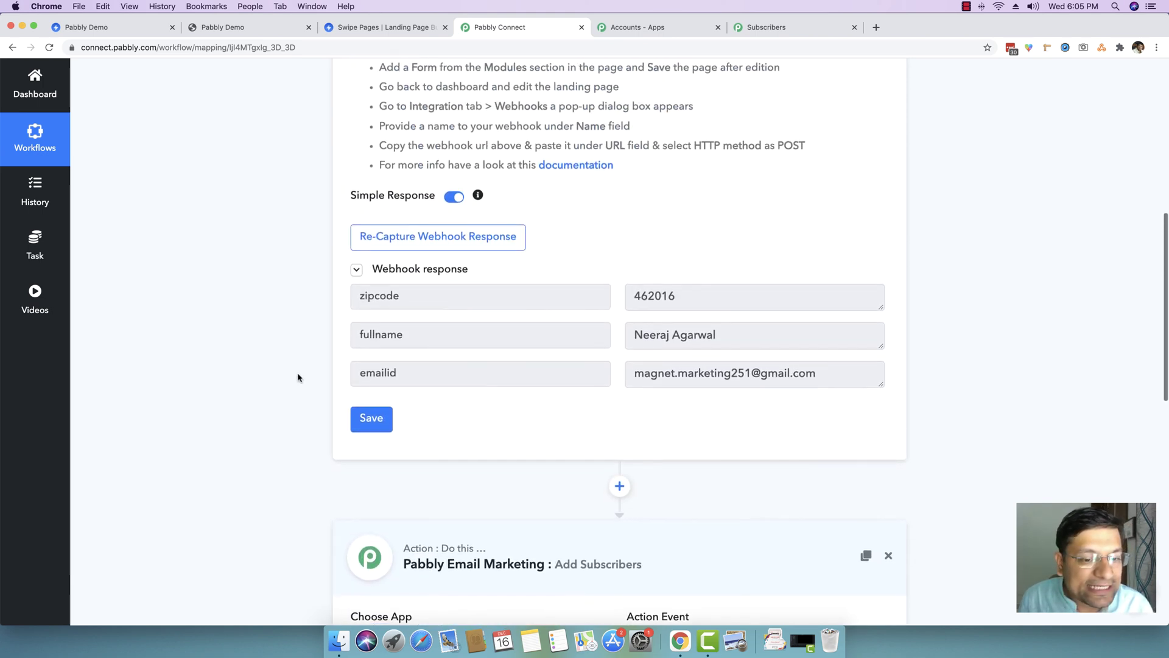
{"action": "scroll", "coordinate": [223, 332], "scroll_direction": "down", "scroll_amount": 8}
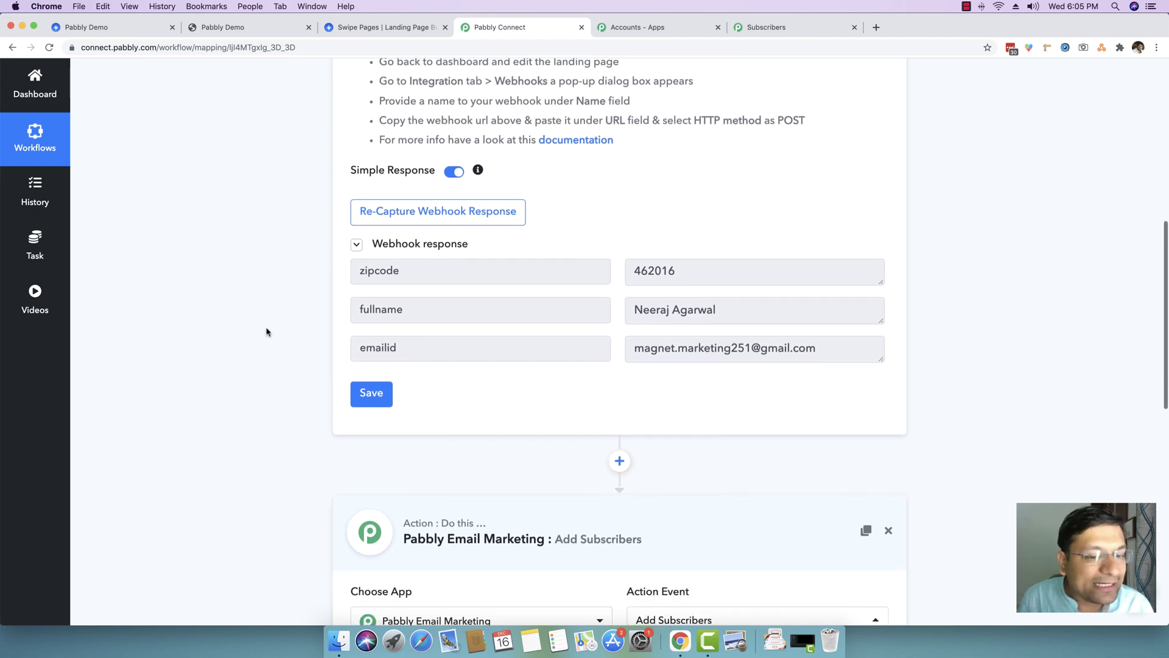
{"action": "scroll", "coordinate": [267, 332], "scroll_direction": "down", "scroll_amount": 4}
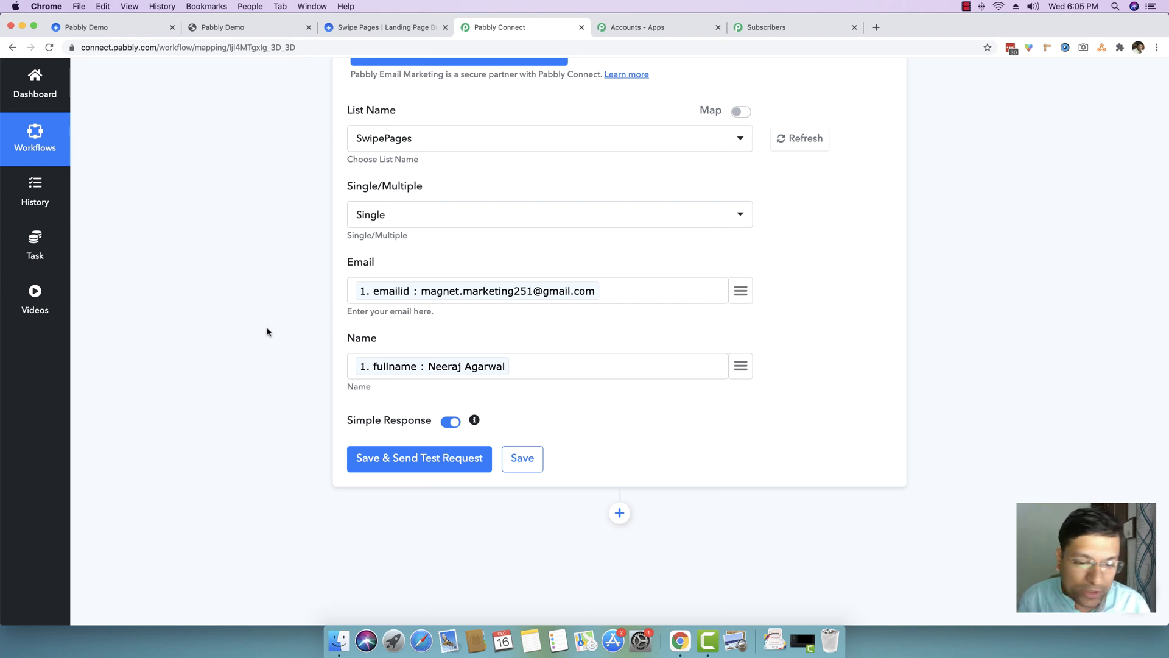
- Save and send a test request, enlarging the response showing success with 1 email in the list
{"action": "left_click", "coordinate": [419, 464]}
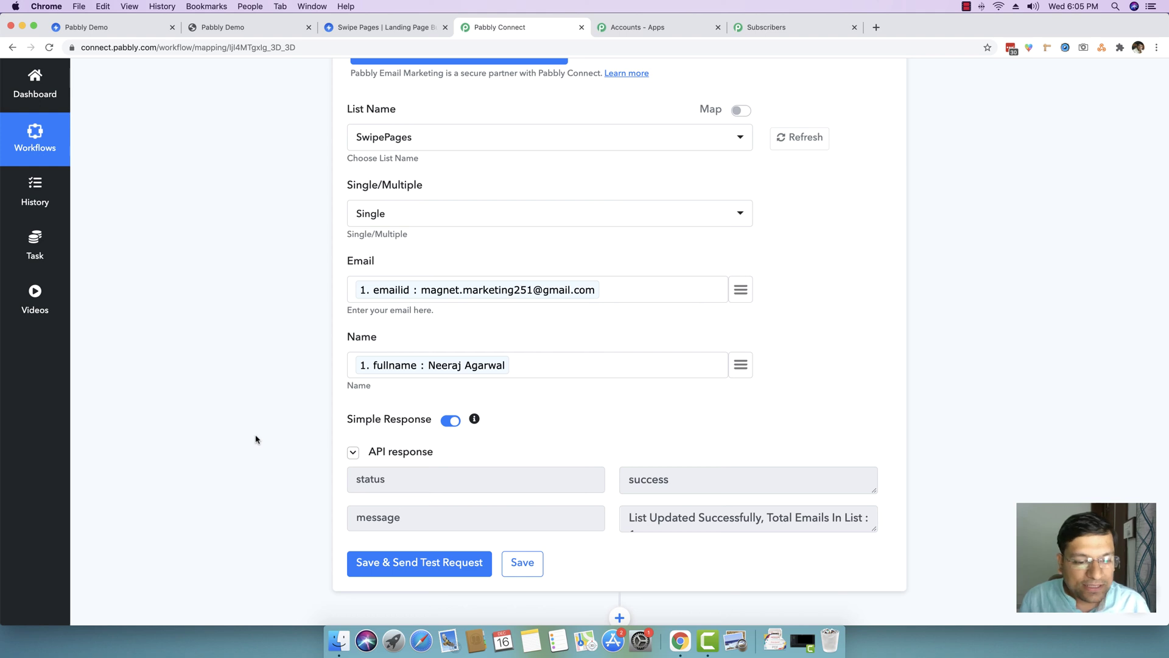
{"action": "left_click_drag", "start_coordinate": [875, 528], "coordinate": [875, 548]}
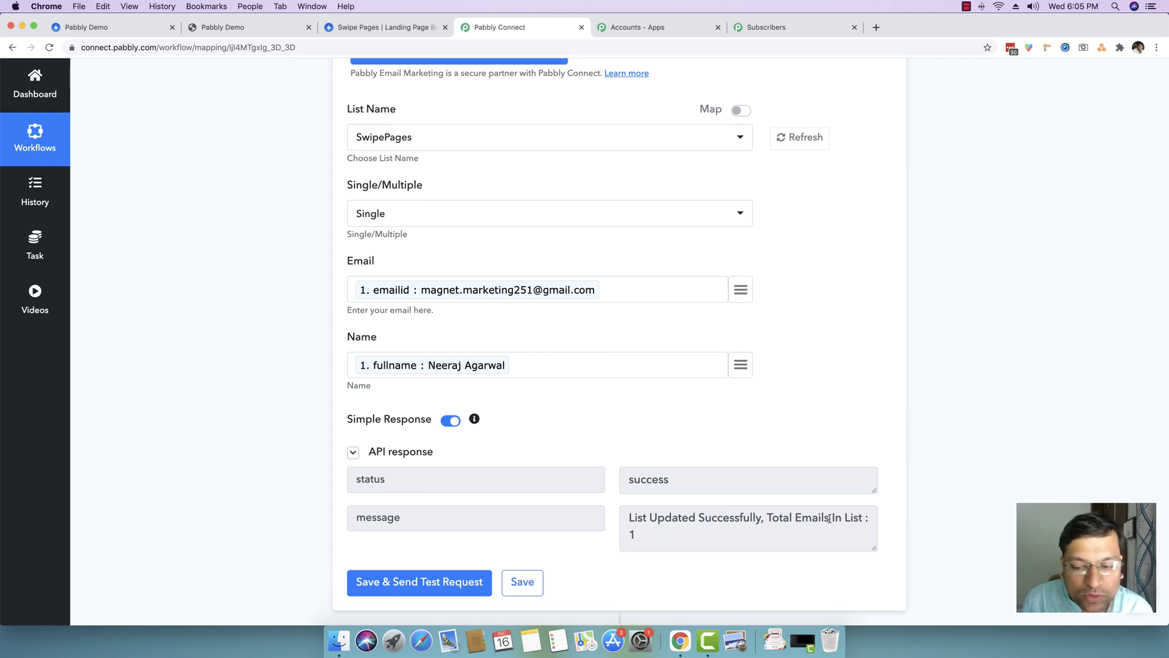
{"action": "left_click", "coordinate": [773, 28]}
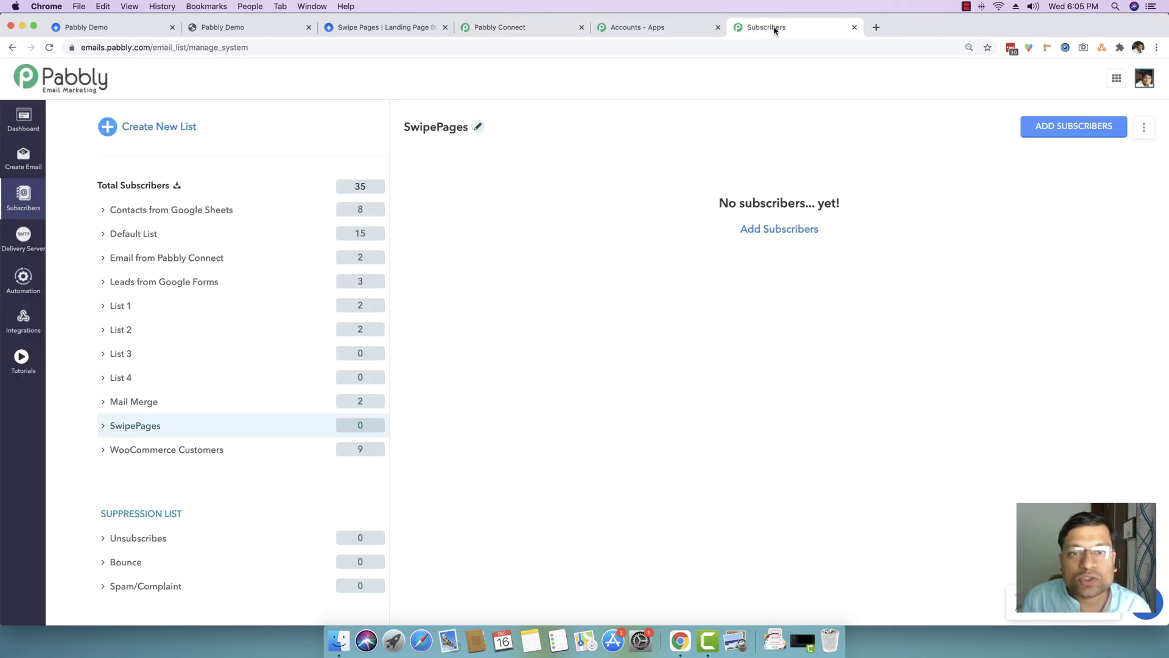
- Reload the SwipePages list to confirm the test subscriber appears, then go back to the workflow
{"action": "left_click", "coordinate": [326, 431]}
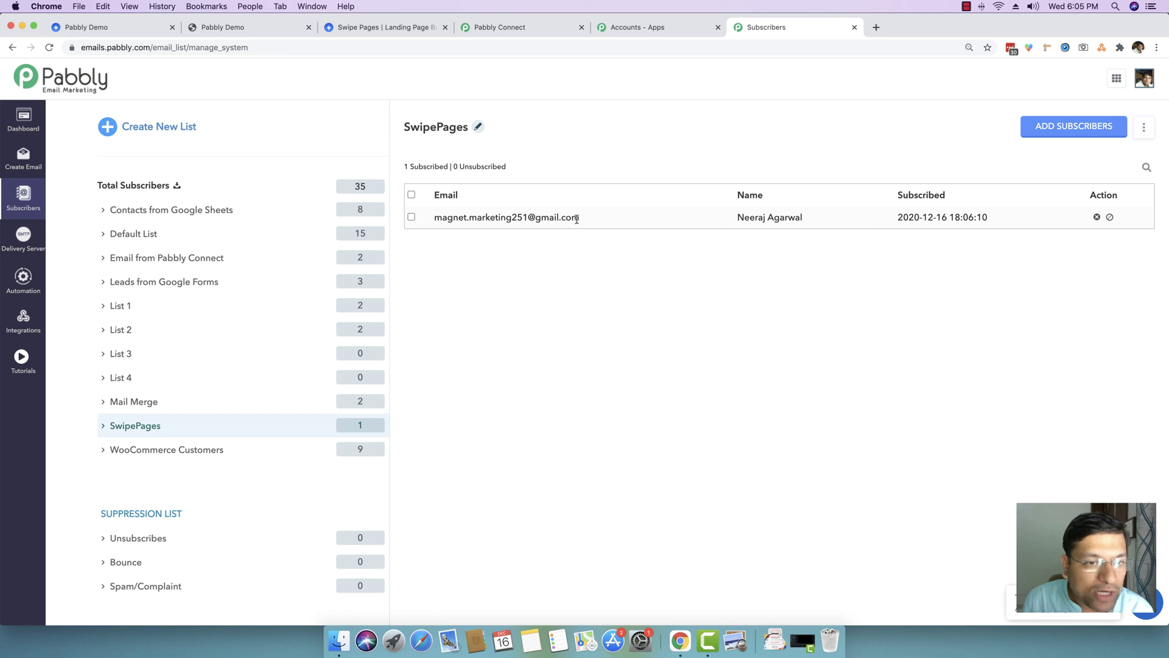
{"action": "left_click_drag", "start_coordinate": [735, 218], "coordinate": [809, 220]}
{"action": "left_click", "coordinate": [810, 219]}
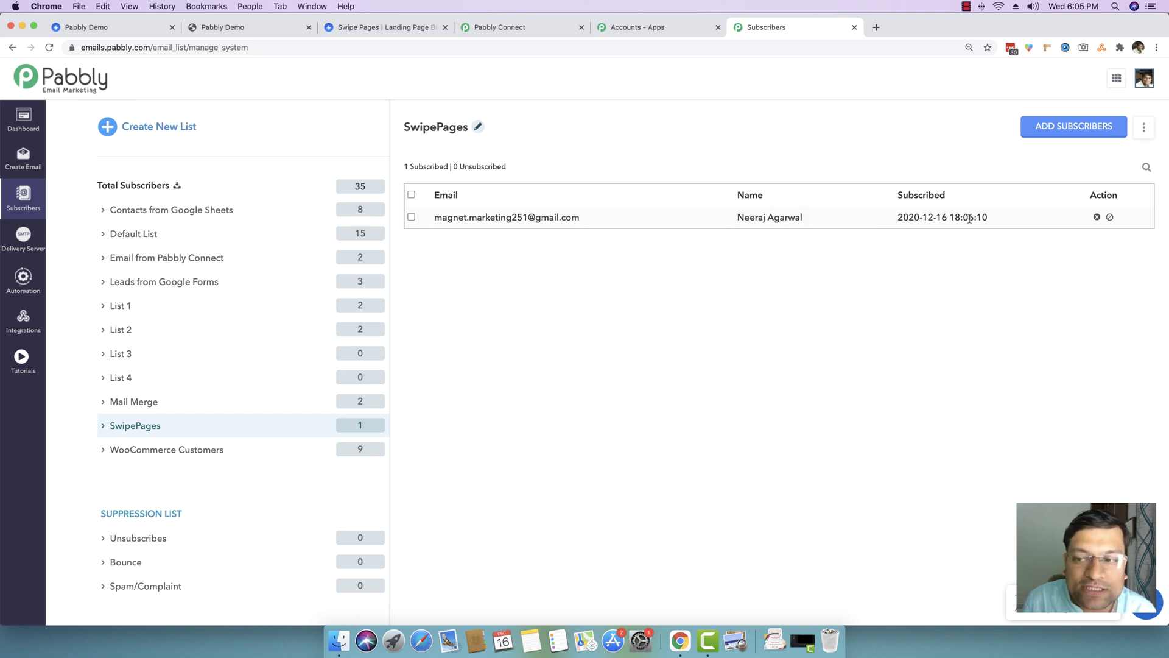
{"action": "left_click", "coordinate": [533, 30]}
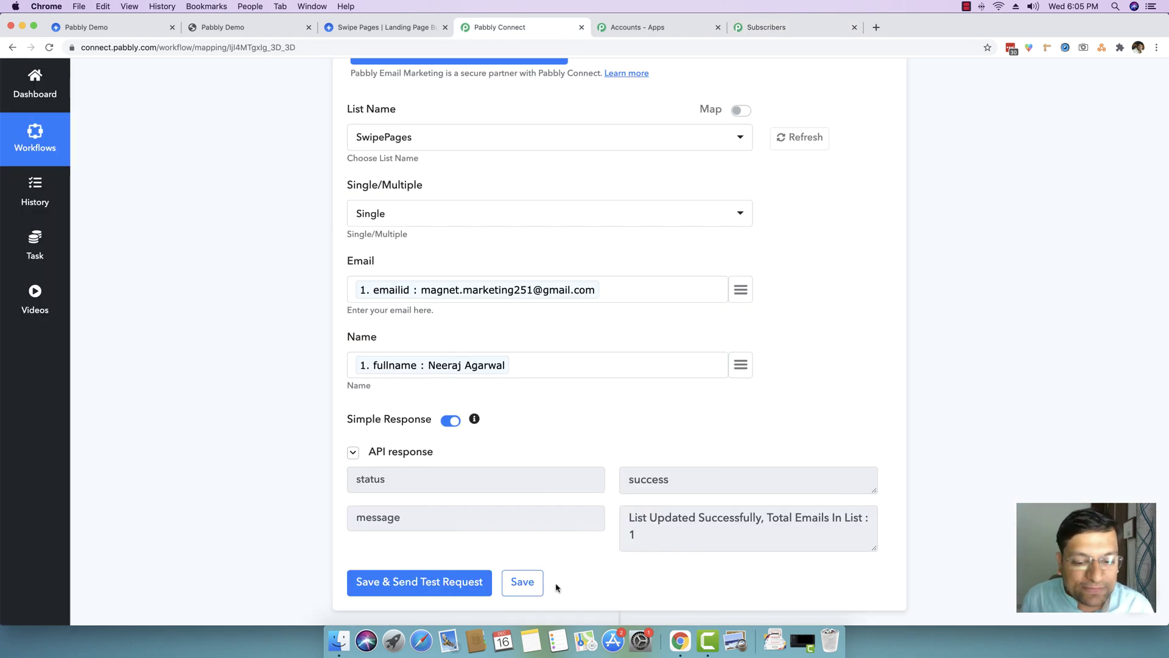
- Collapse the Add Subscribers action and Swipe Pages trigger to show the SwipePages to PEM workflow is on
{"action": "scroll", "coordinate": [259, 329], "scroll_direction": "up", "scroll_amount": 1}
{"action": "scroll", "coordinate": [259, 328], "scroll_direction": "up", "scroll_amount": 2}
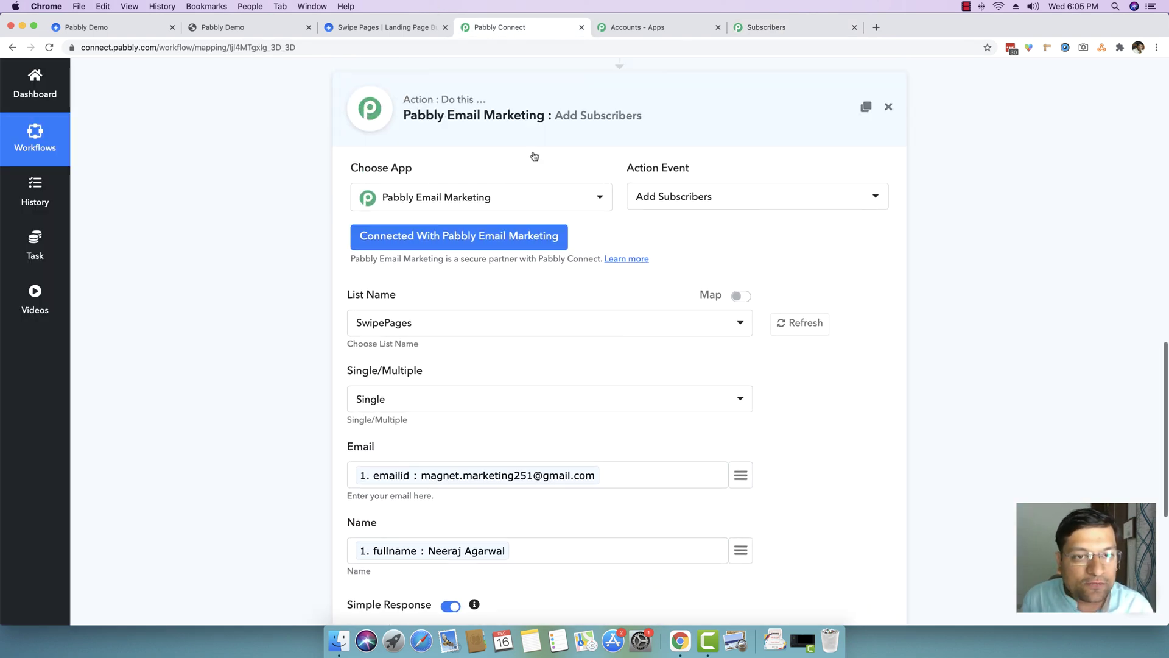
{"action": "left_click", "coordinate": [527, 115]}
{"action": "scroll", "coordinate": [224, 251], "scroll_direction": "up", "scroll_amount": 3}
{"action": "scroll", "coordinate": [468, 156], "scroll_direction": "up", "scroll_amount": 5}
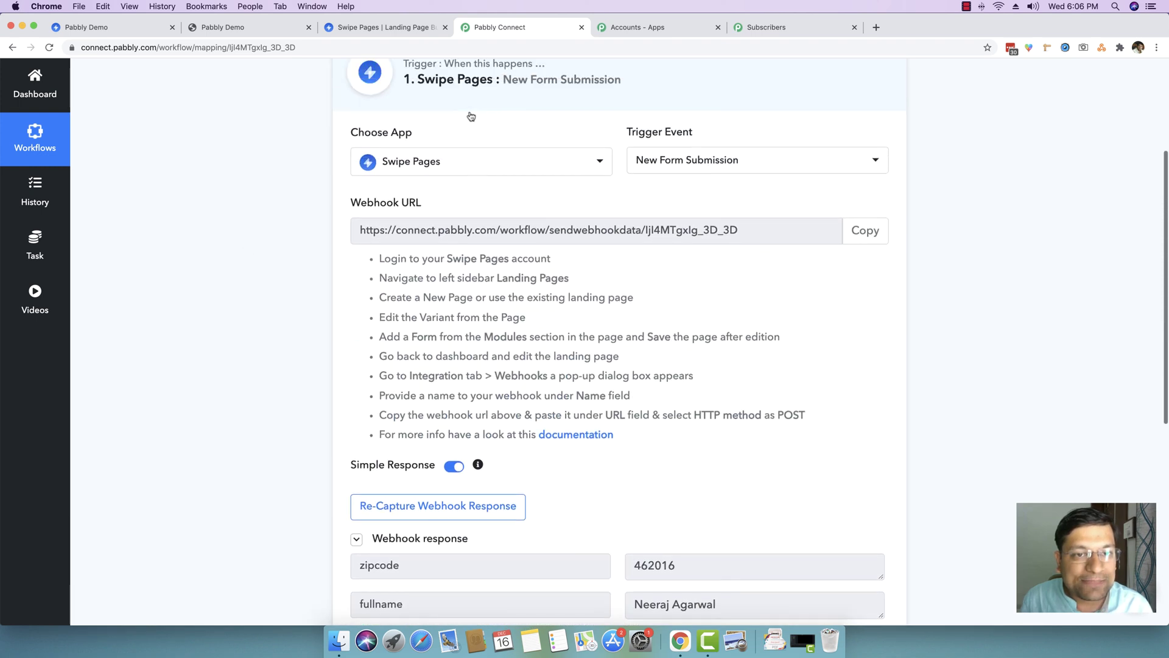
{"action": "left_click", "coordinate": [505, 172]}
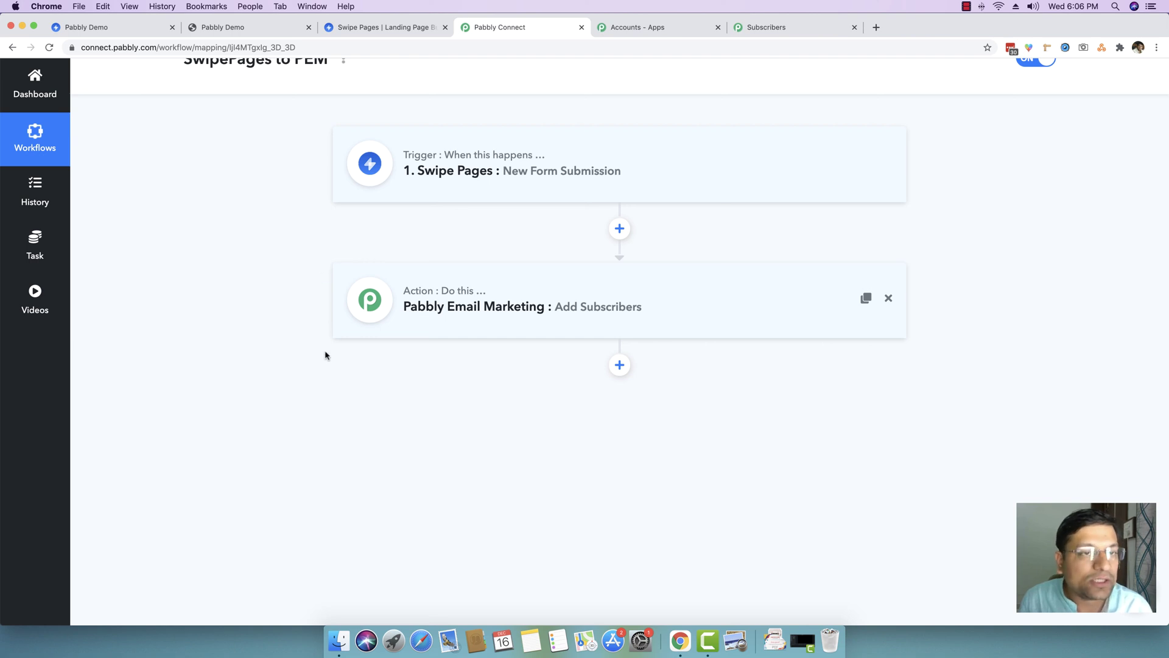
{"action": "scroll", "coordinate": [290, 316], "scroll_direction": "up", "scroll_amount": 2}
{"action": "scroll", "coordinate": [282, 308], "scroll_direction": "up", "scroll_amount": 2}
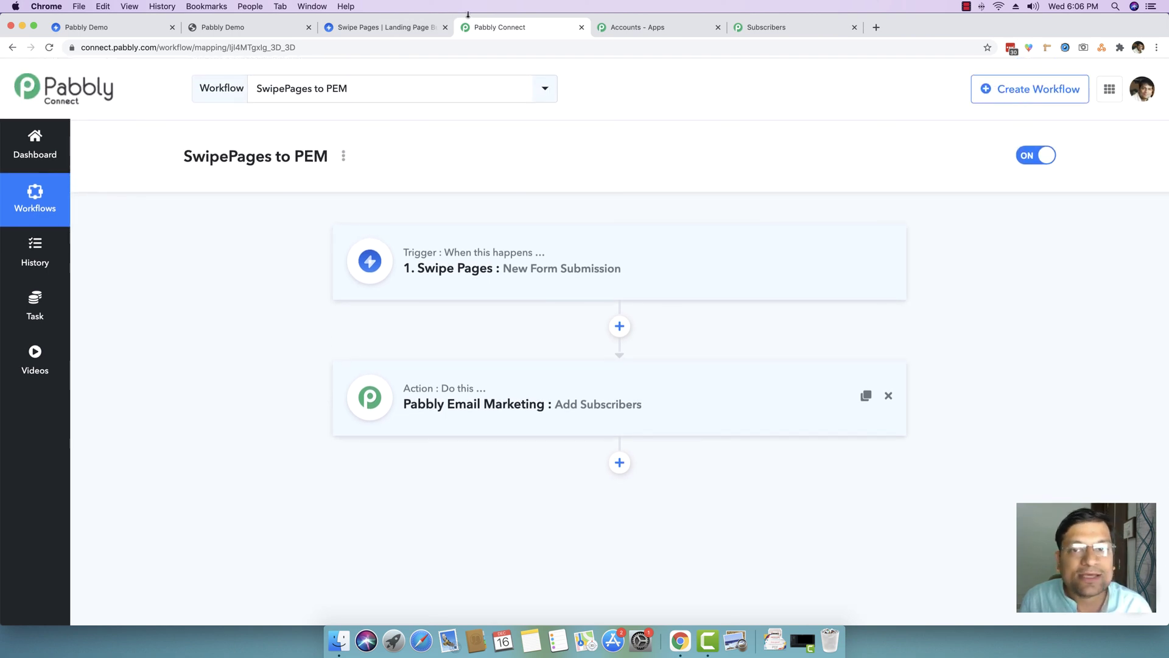
{"action": "left_click", "coordinate": [402, 28]}
- Reload the live landing page to get a fresh registration form
{"action": "left_click", "coordinate": [259, 28]}
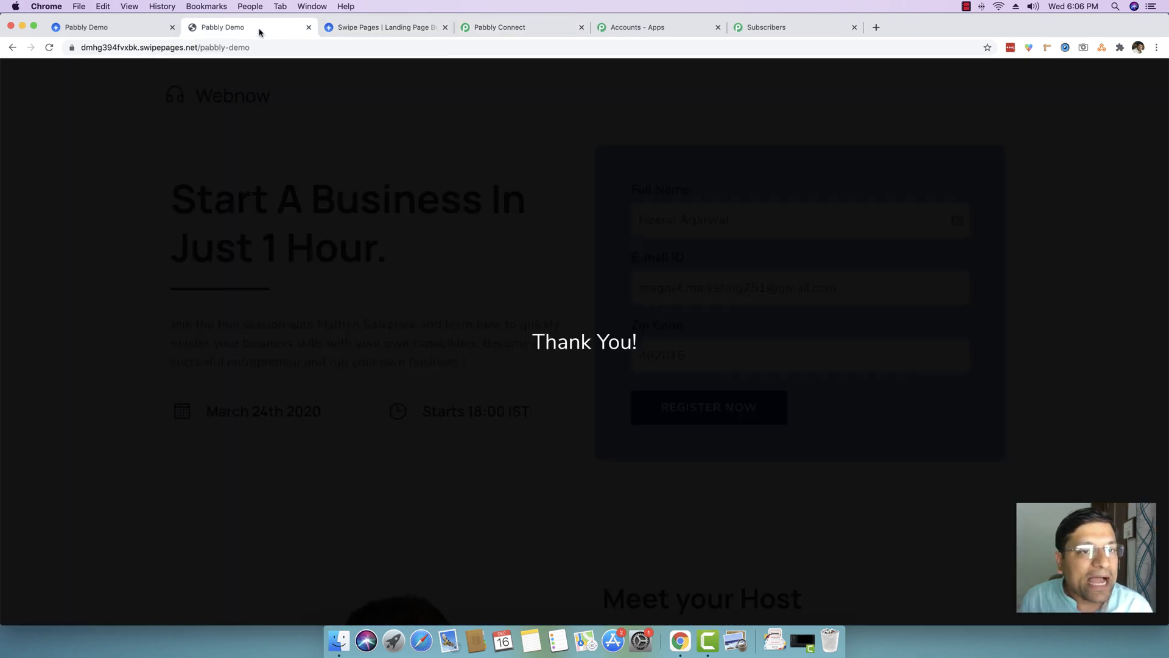
{"action": "left_click", "coordinate": [227, 48]}
{"action": "key", "text": "Return"}
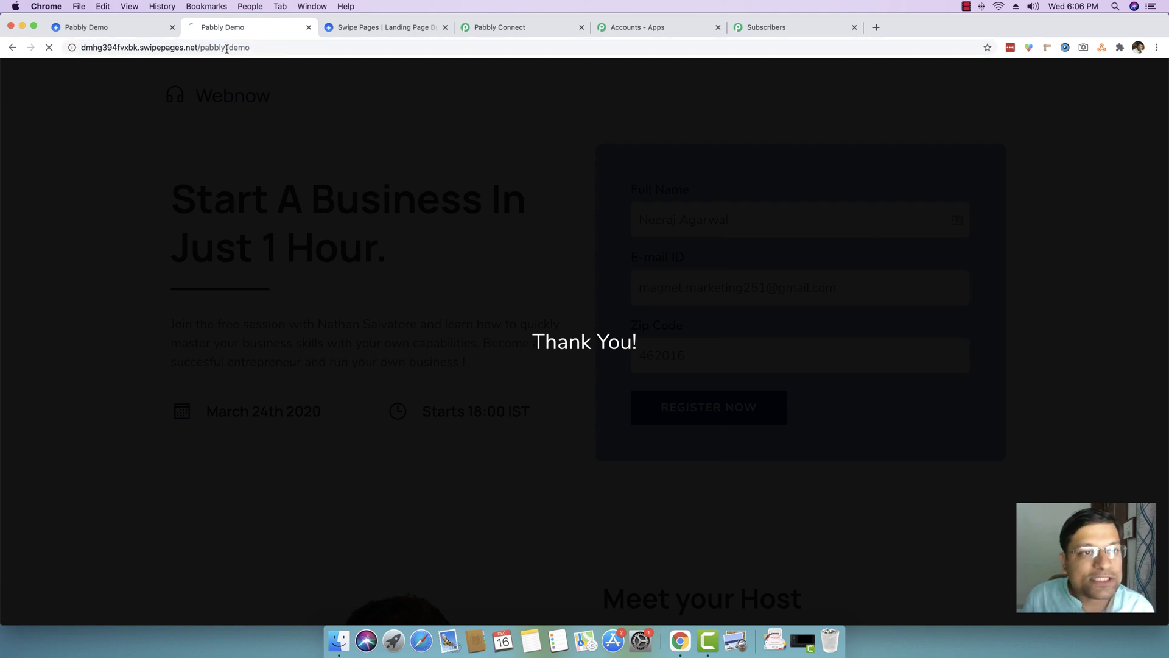
{"action": "left_click_drag", "start_coordinate": [227, 30], "coordinate": [393, 33]}
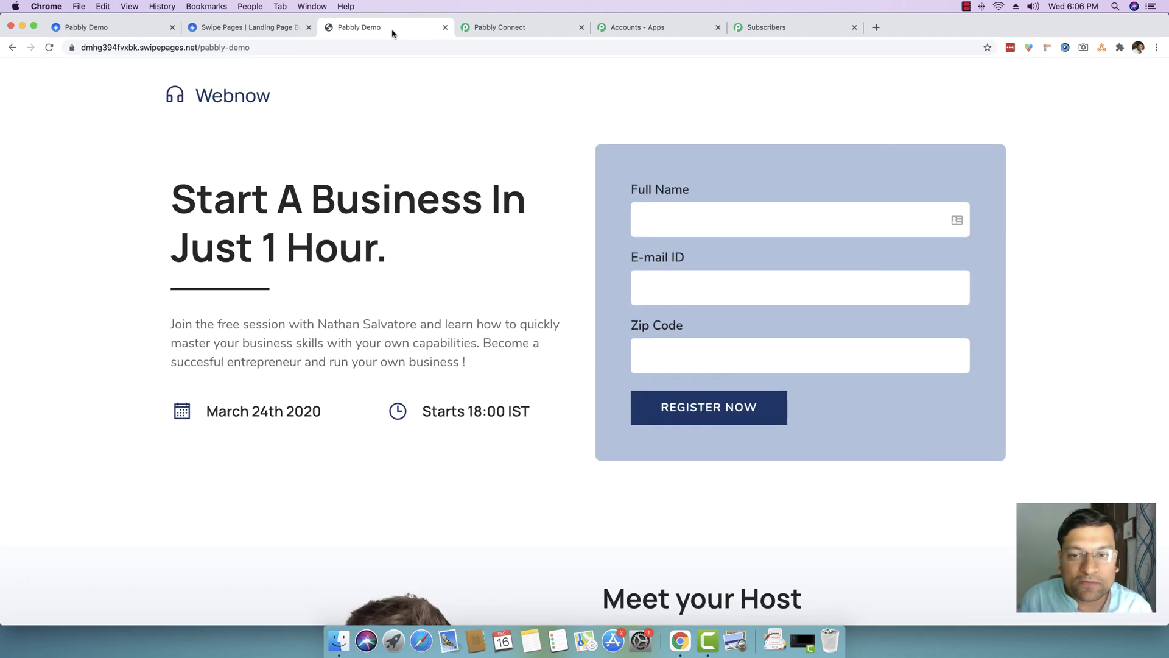
- Fill in a new full name, a Gmail address and the zip code, then register
{"action": "left_click", "coordinate": [693, 221]}
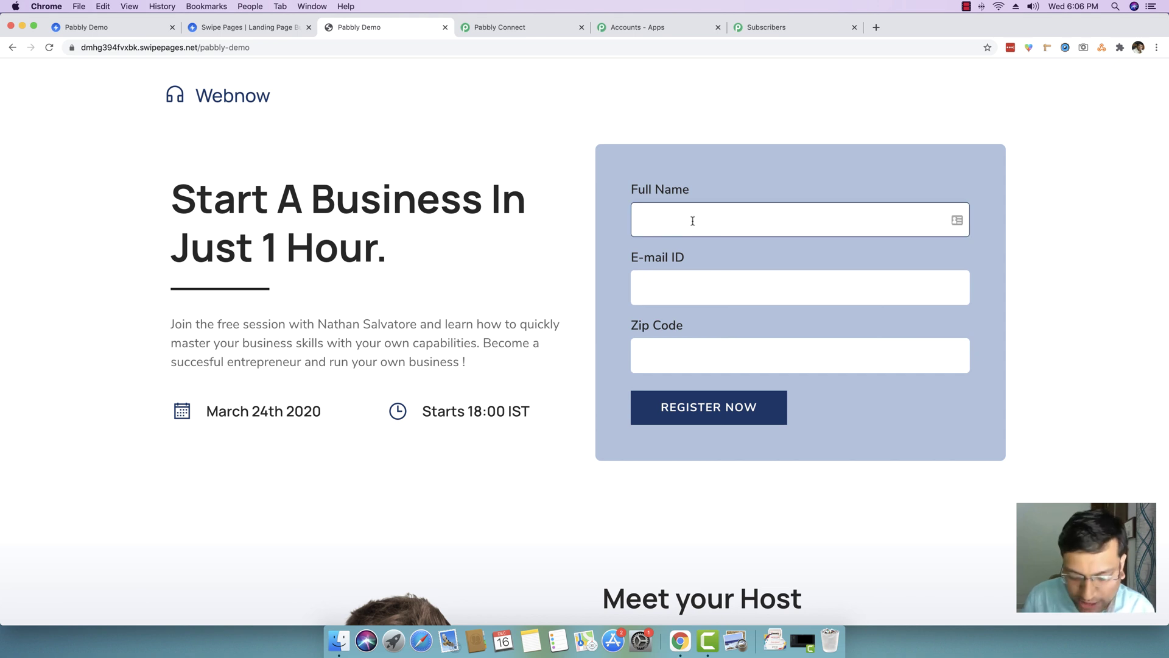
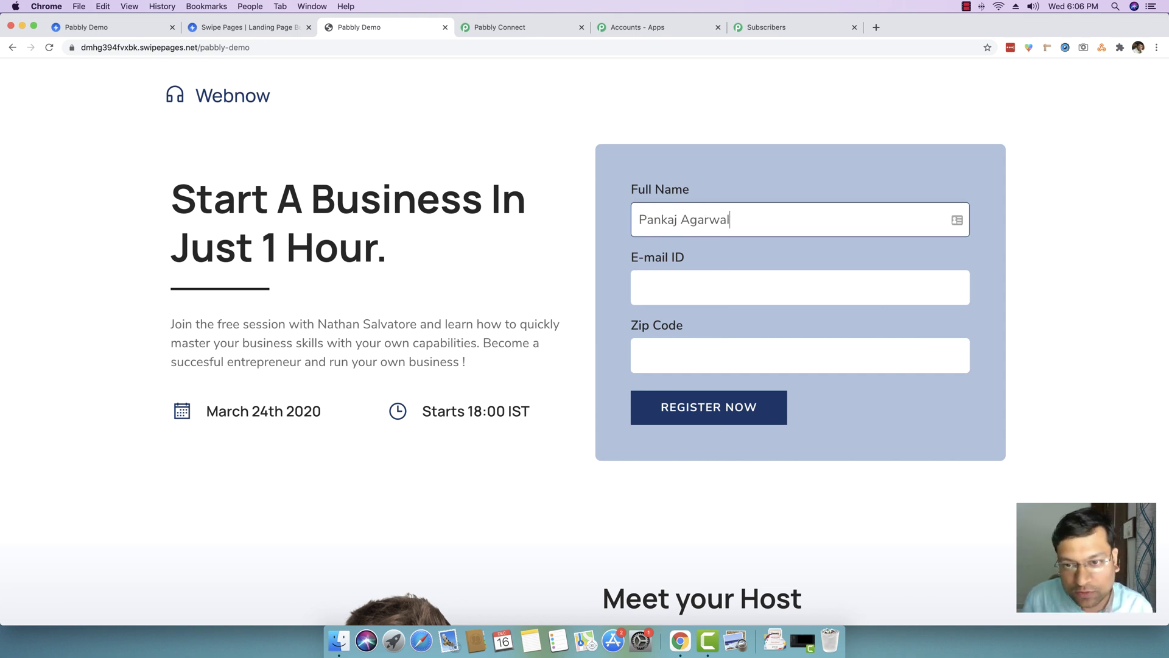
{"action": "left_click", "coordinate": [717, 278]}
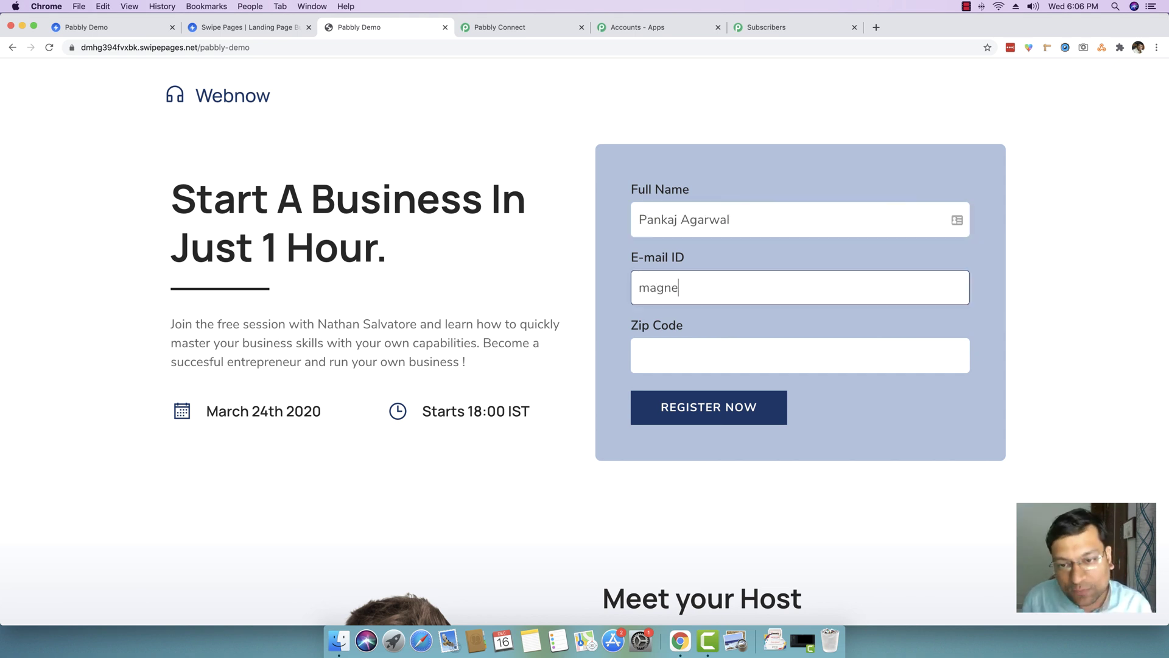
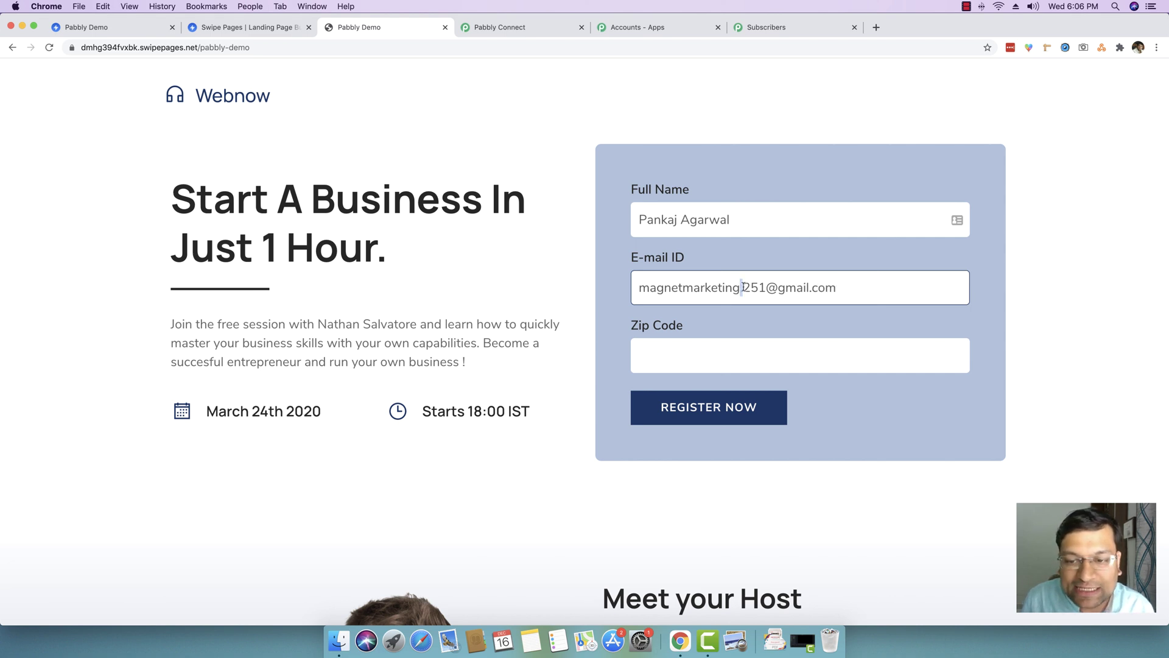
{"action": "left_click", "coordinate": [684, 356]}
{"action": "type", "text": "462016"}
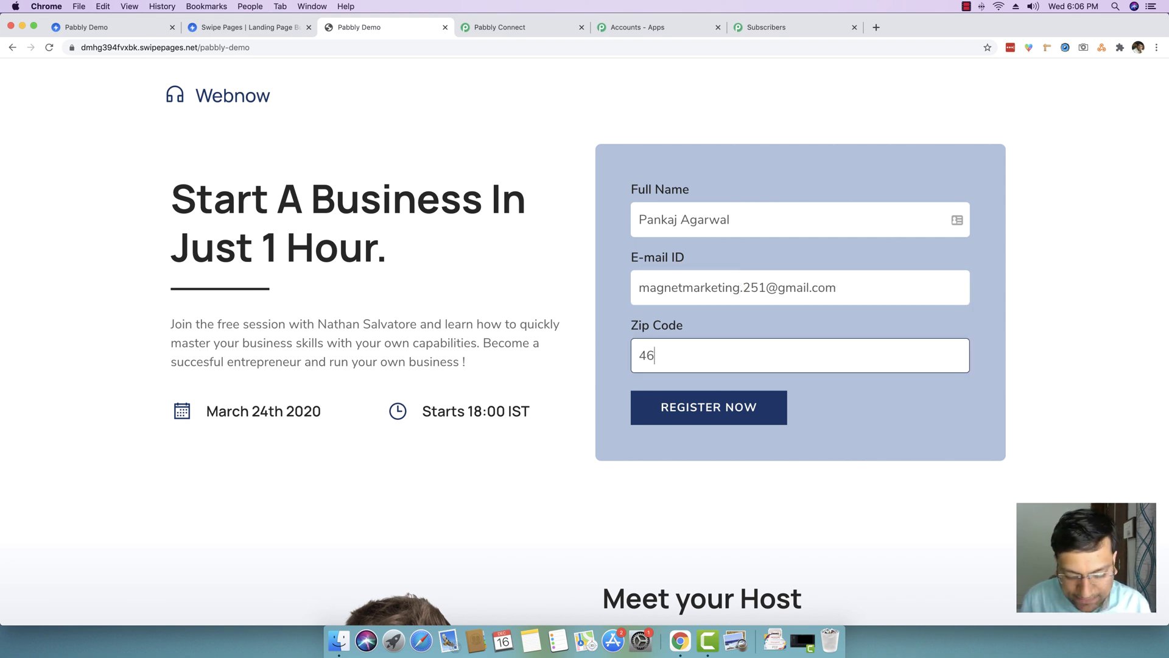
{"action": "left_click", "coordinate": [717, 407]}
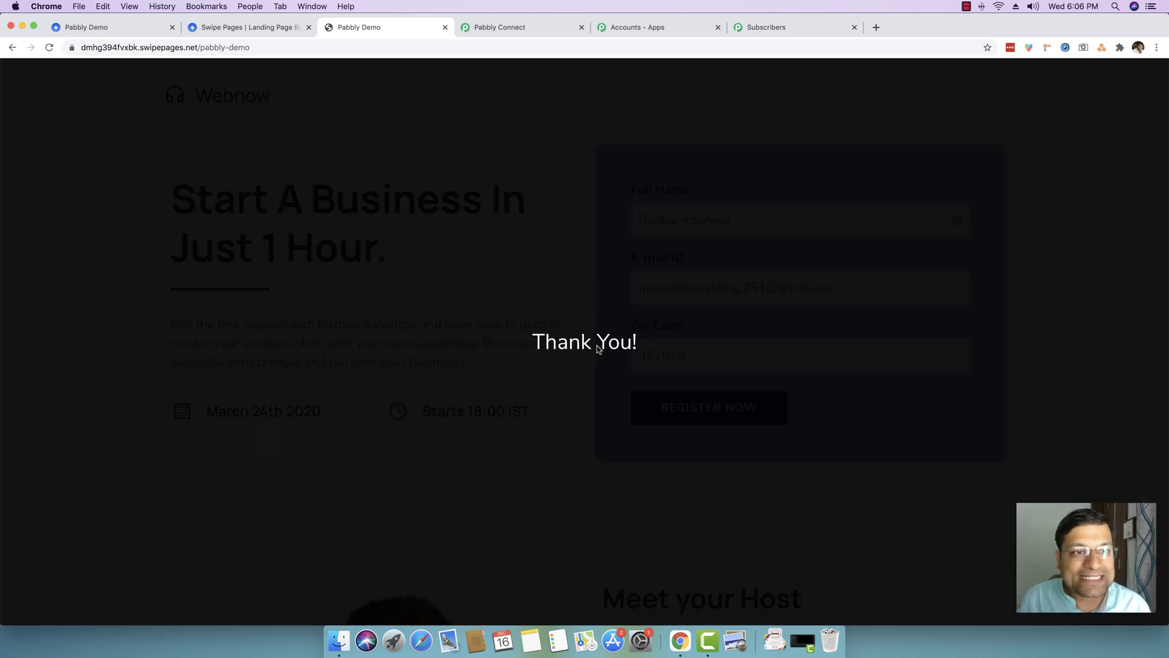
- Reload the SwipePages list and check the new registration appears as its second subscriber
{"action": "left_click", "coordinate": [778, 29]}
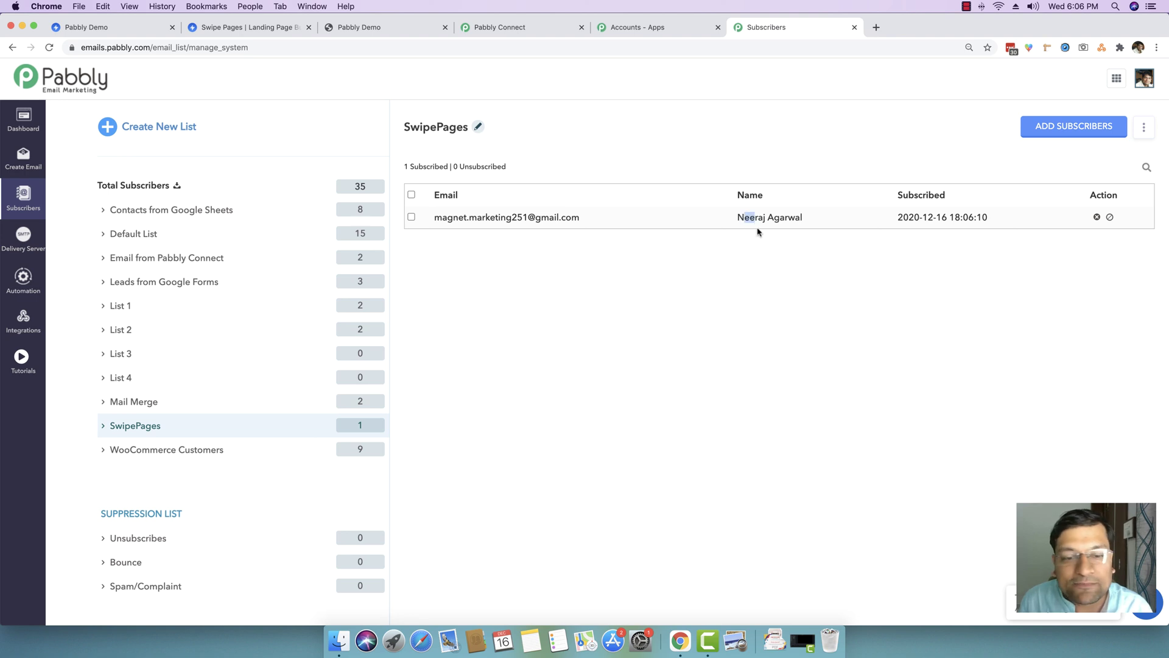
{"action": "left_click", "coordinate": [210, 426]}
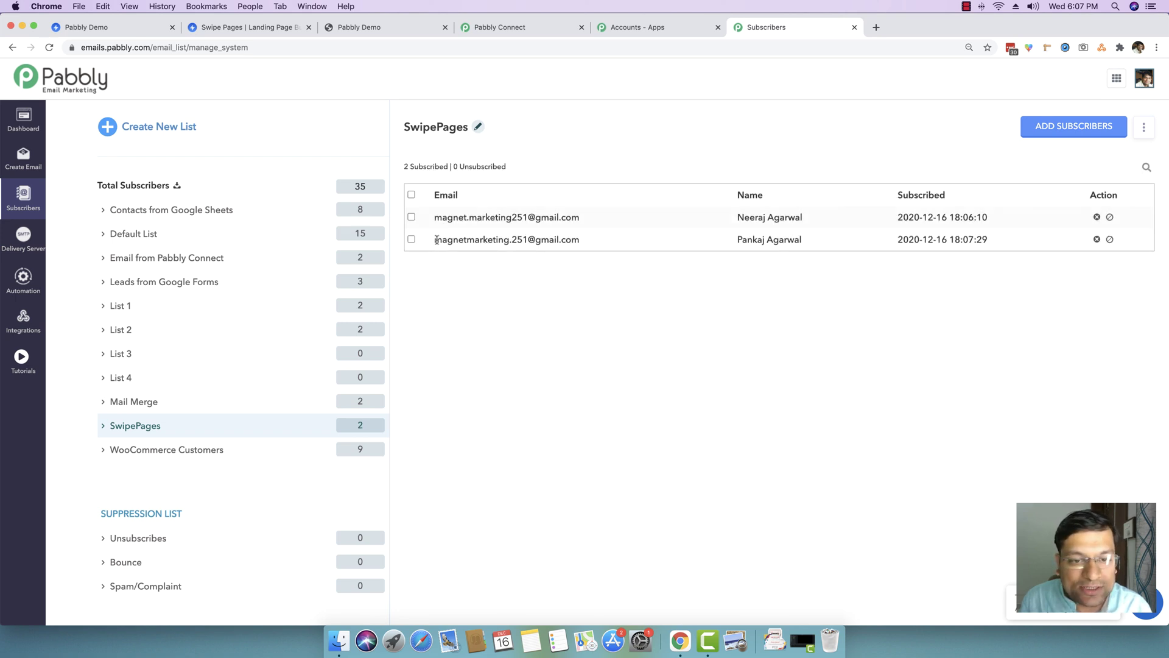
{"action": "left_click_drag", "start_coordinate": [435, 239], "coordinate": [964, 291]}
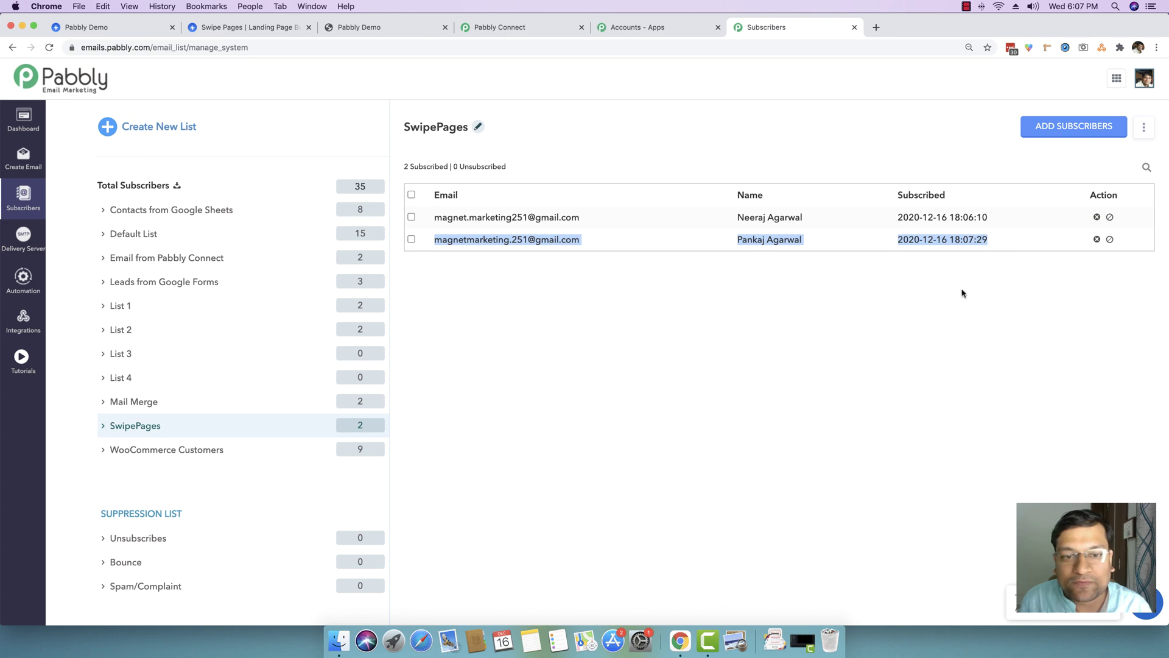
{"action": "left_click", "coordinate": [963, 291]}
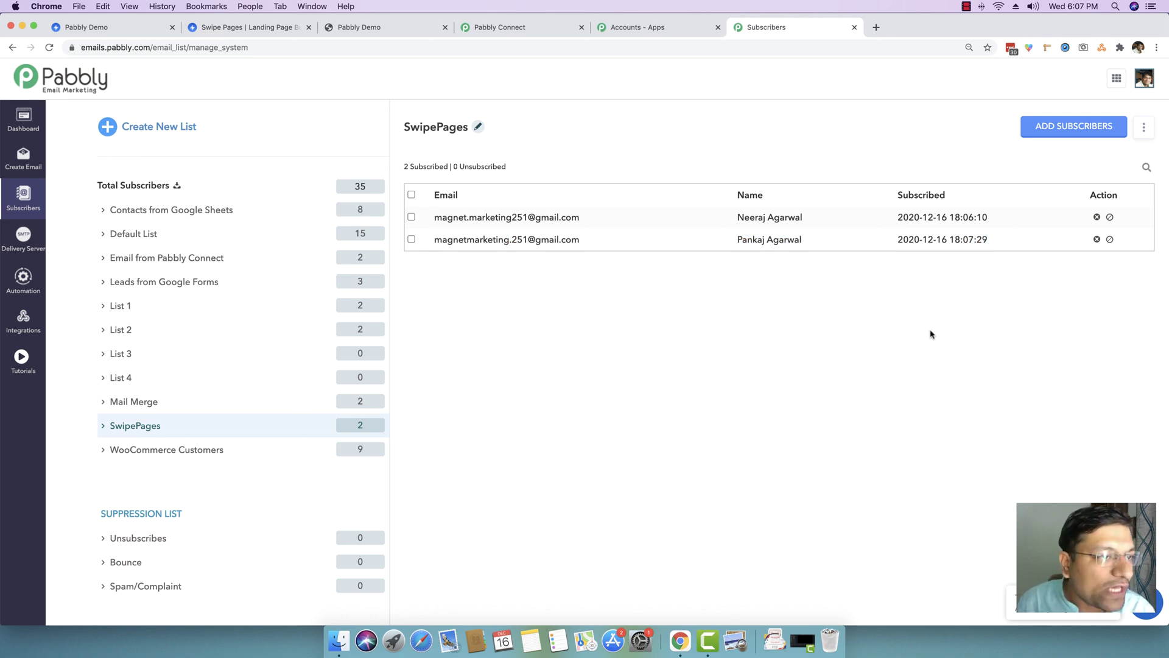